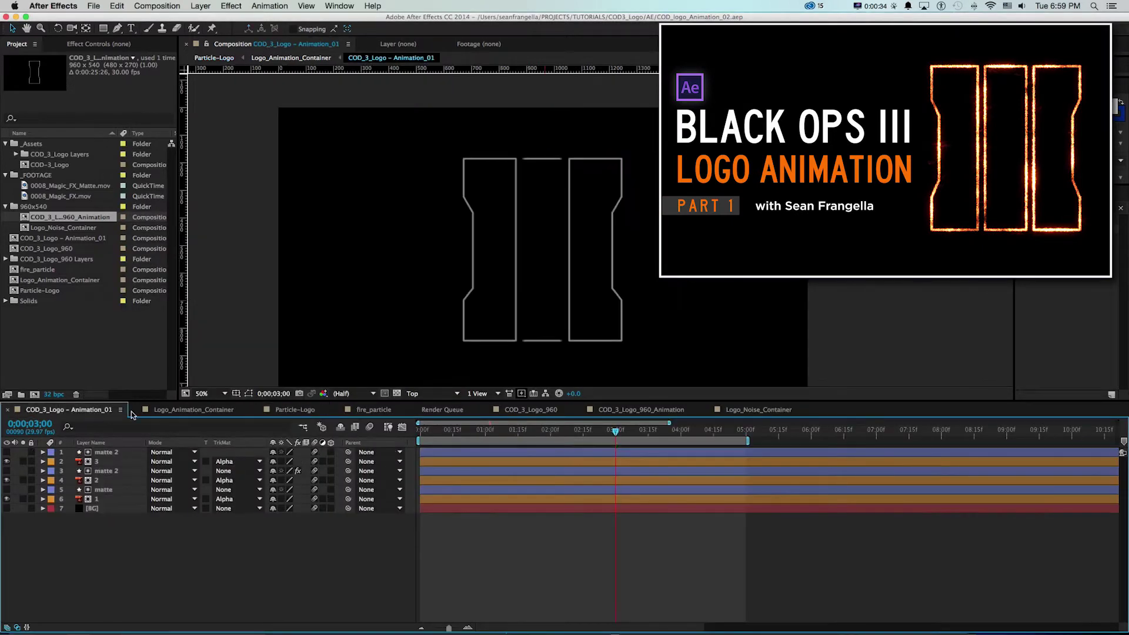
# Step: Preview the COD_3_Logo - Animation_01 logo outline animation and open the Logo_Noise_Container composition
pyautogui.press('space')
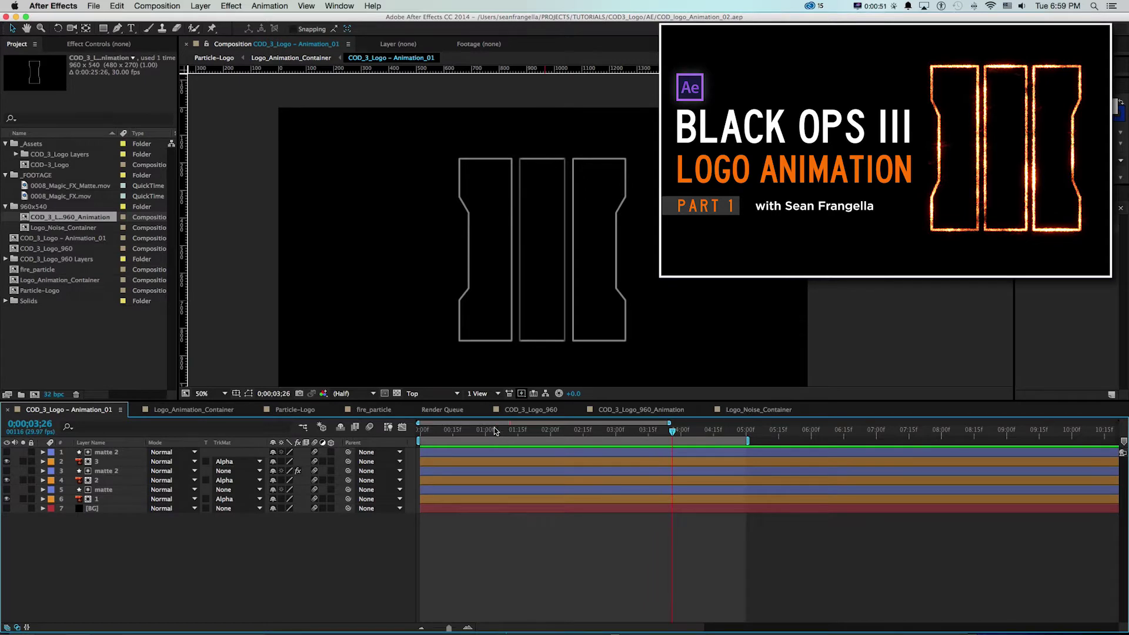
pyautogui.click(746, 410)
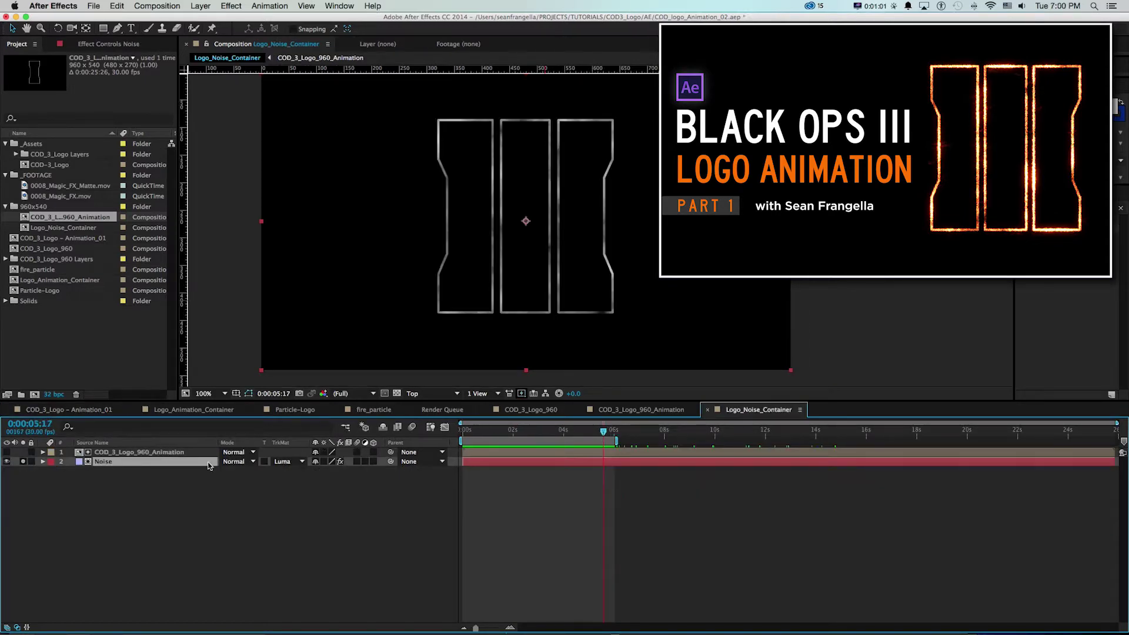
# Step: Switch the Noise layer's track matte off and back to Luma Matte using COD_3_Logo_960_Animation
pyautogui.click(288, 462)
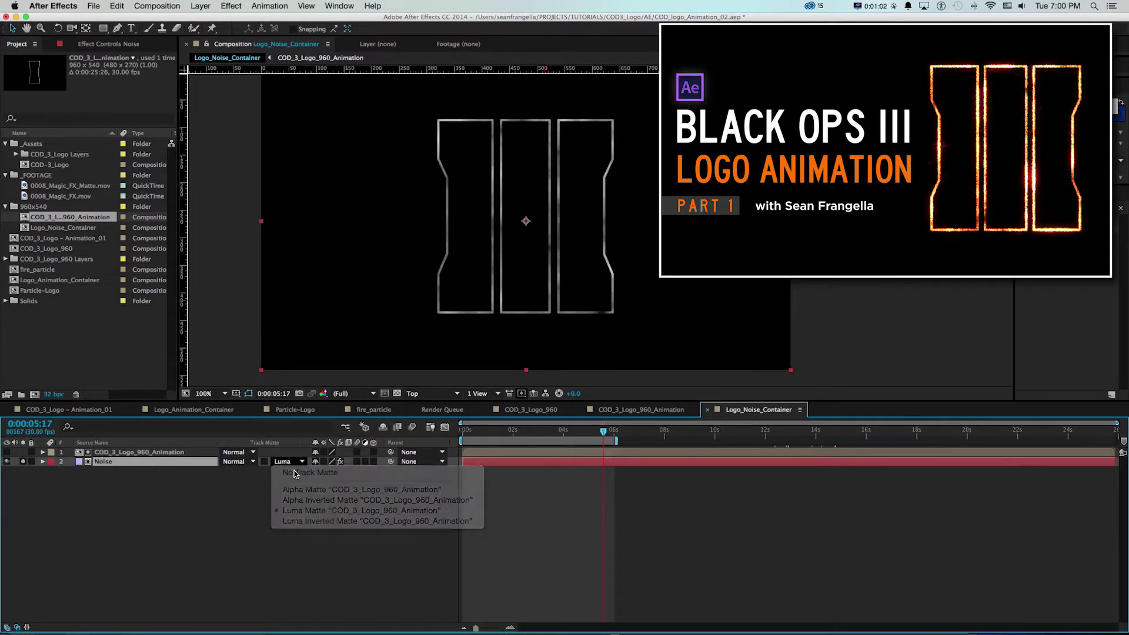
pyautogui.click(295, 473)
pyautogui.click(287, 461)
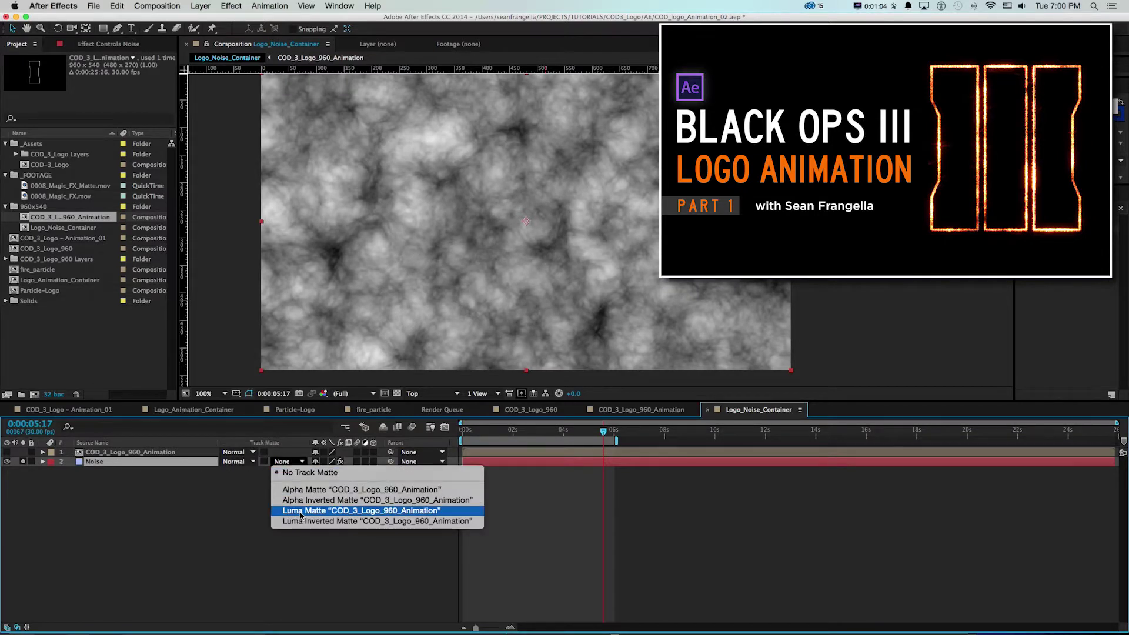
pyautogui.click(300, 512)
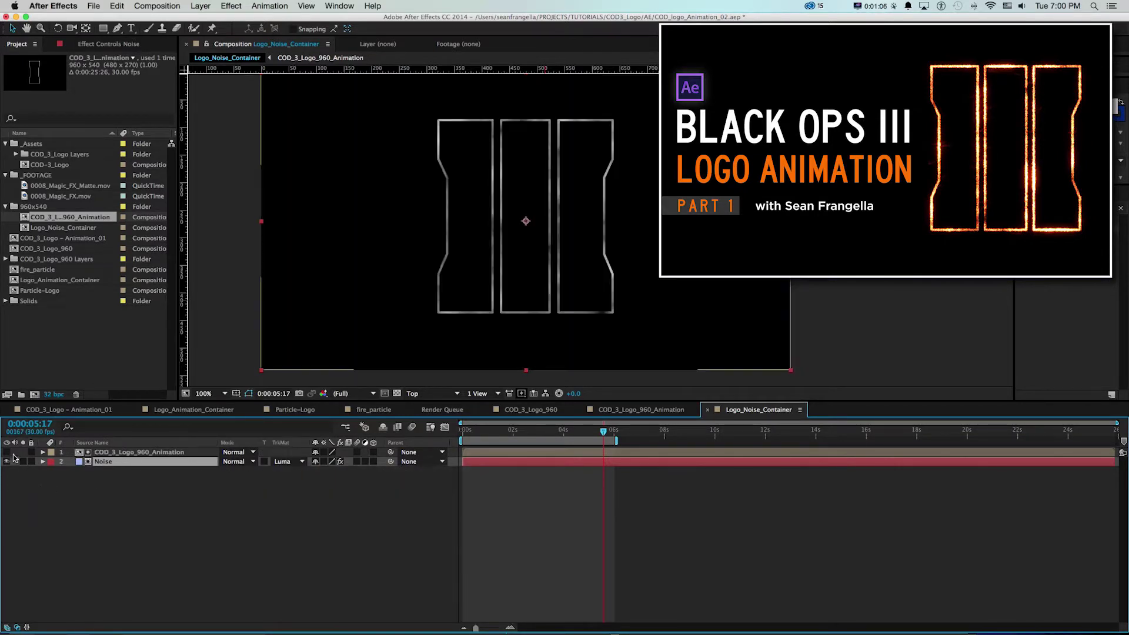
# Step: Examine the noise-textured logo outline up close and scrub through its animation to 0:00:04:05
pyautogui.scroll(2, 517, 156)
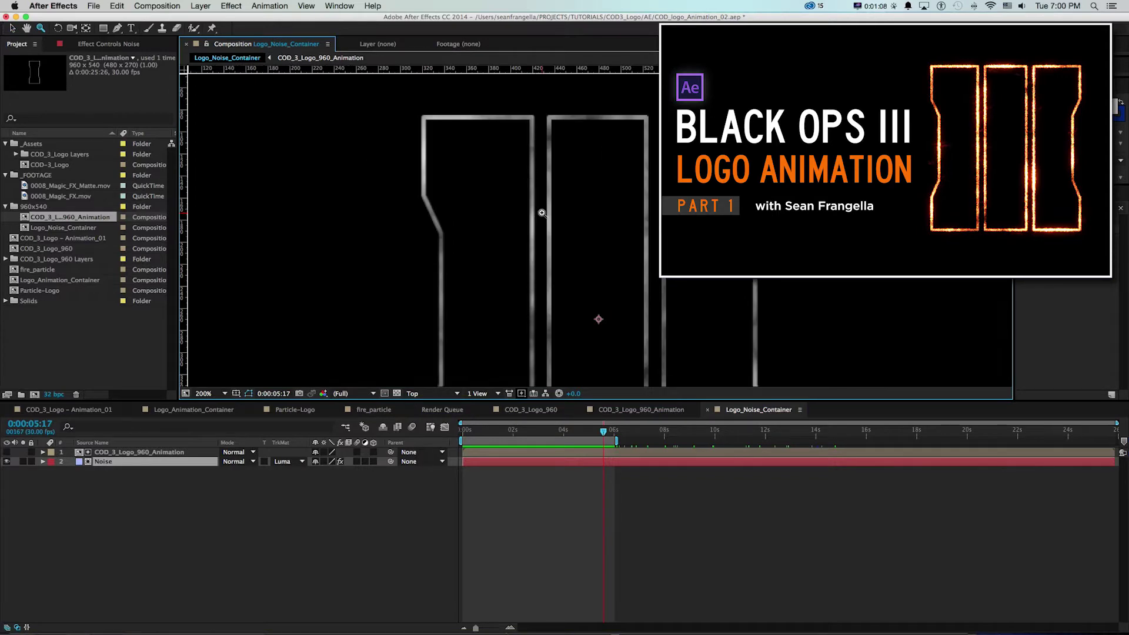
pyautogui.scroll(-2, 541, 215)
pyautogui.press('/')
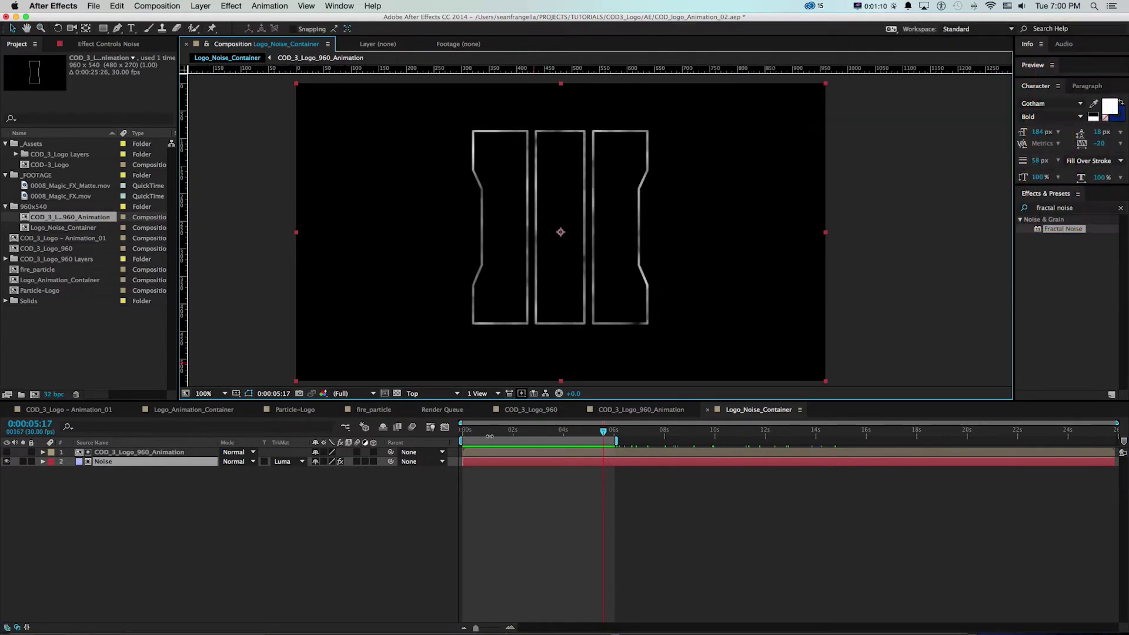
pyautogui.moveTo(487, 436); pyautogui.dragTo(568, 432)
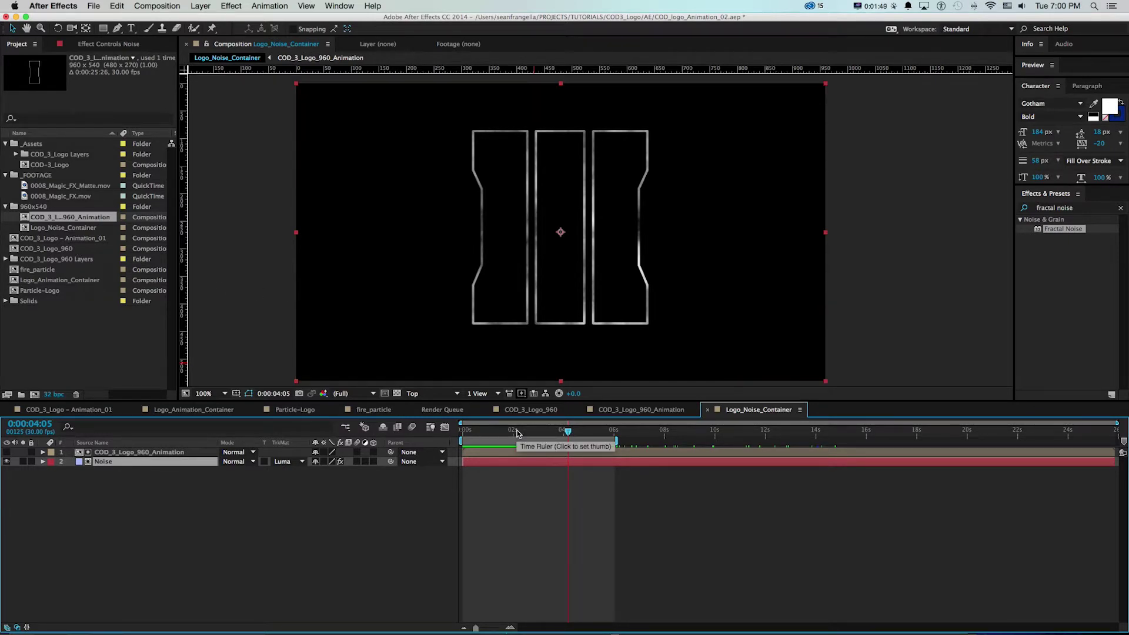
# Step: Create a 960 x 540 composition named Particles and add Logo_Noise_Container to it, with the current time at 0:00:03:01
pyautogui.press('super+n')
pyautogui.write('Particles')
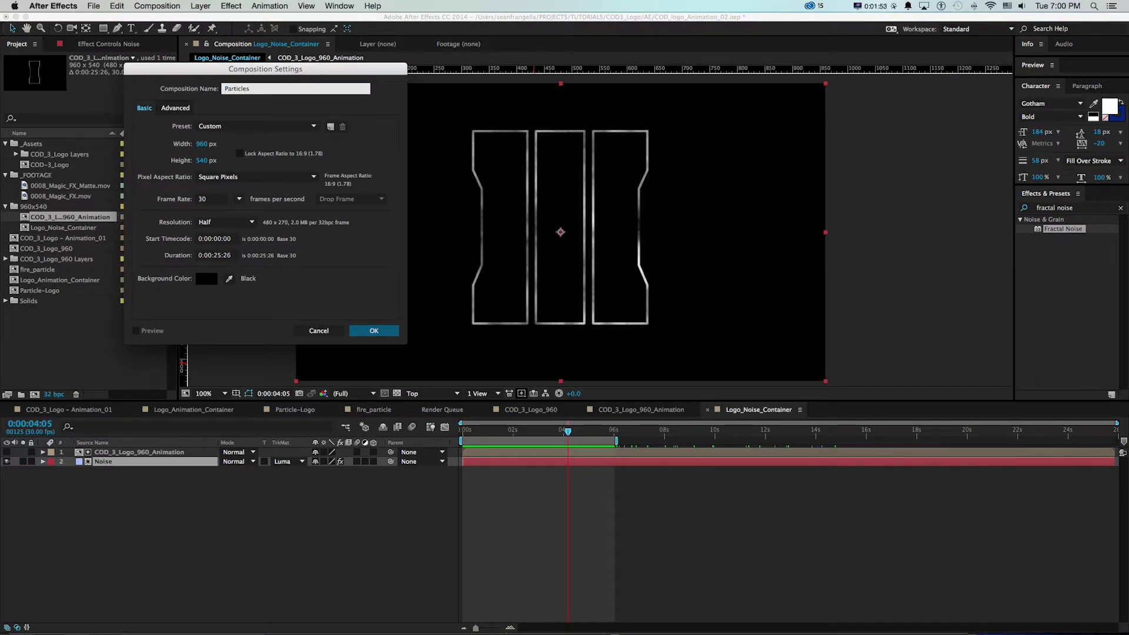
pyautogui.press('Return')
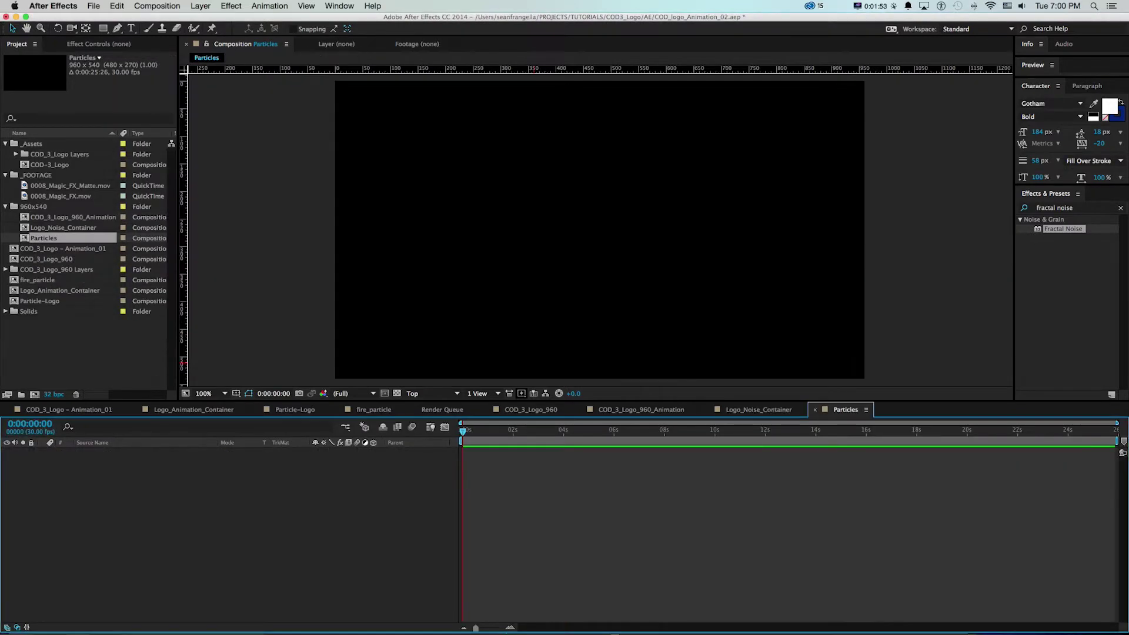
pyautogui.moveTo(25, 230); pyautogui.dragTo(269, 546)
pyautogui.moveTo(471, 433); pyautogui.dragTo(564, 433)
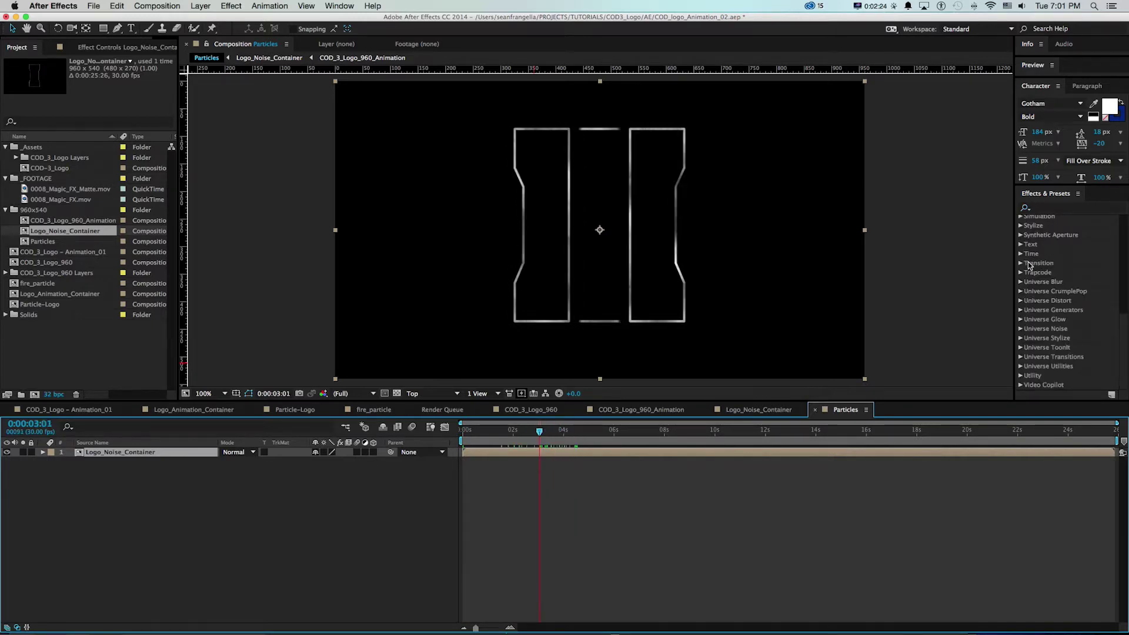
# Step: Locate the Particular effect in the Trapcode group of the effects library
pyautogui.click(1021, 273)
pyautogui.click(1057, 338)
# Step: Switch to Chrome and examine the Trapcode Suite product page on the Red Giant site, including its included tools, price options and free trial
pyautogui.press('super+Tab')
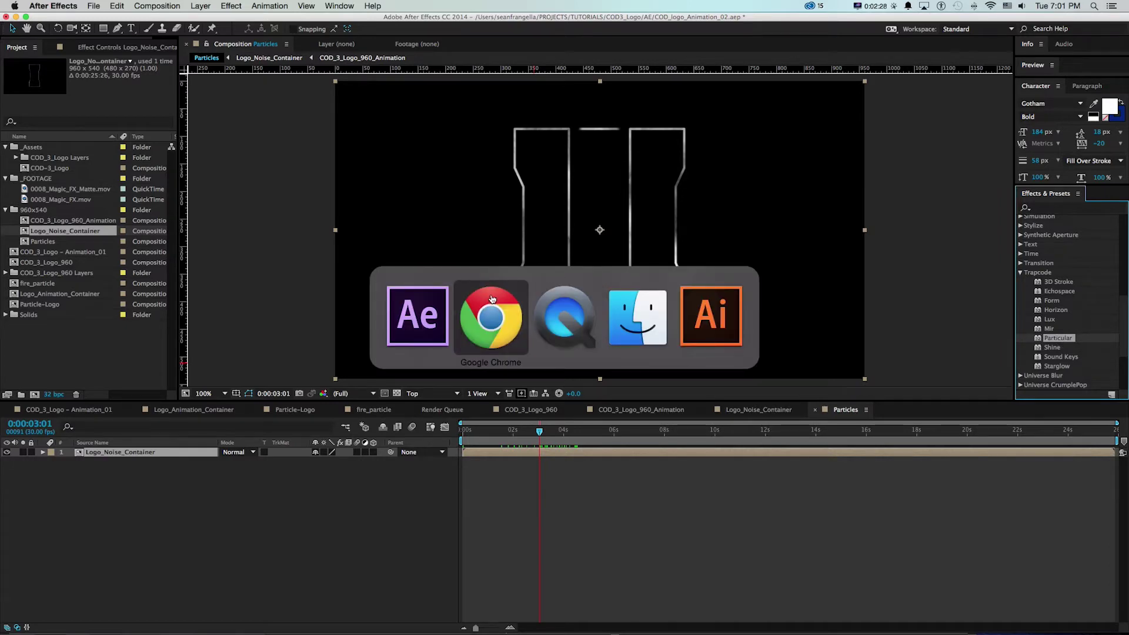
pyautogui.click(492, 299)
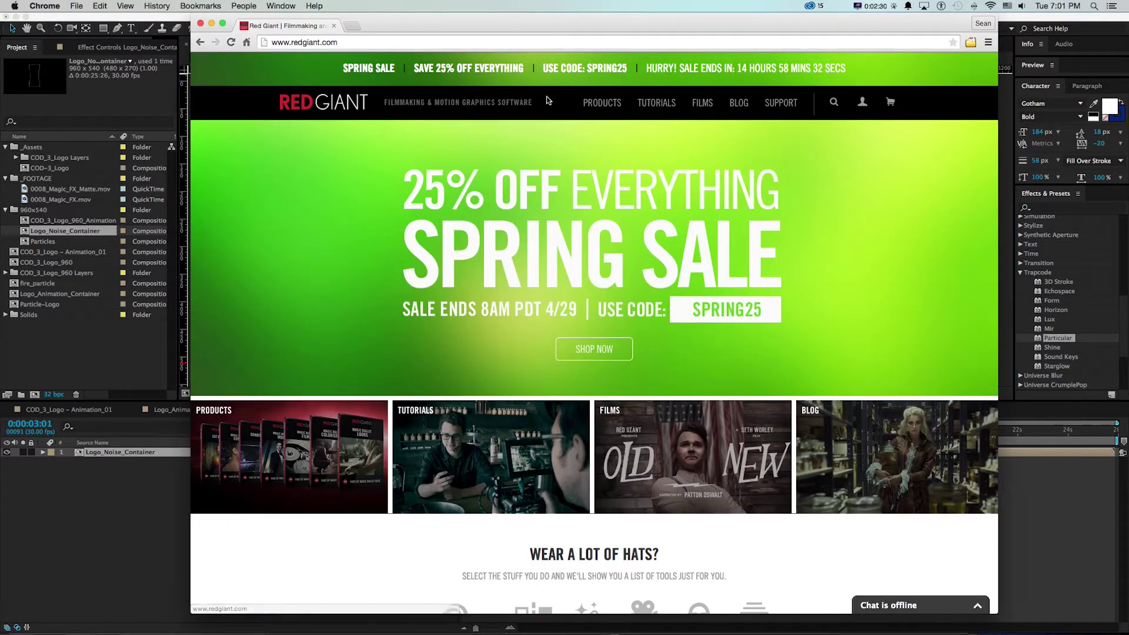
pyautogui.moveTo(602, 102)
pyautogui.click(369, 187)
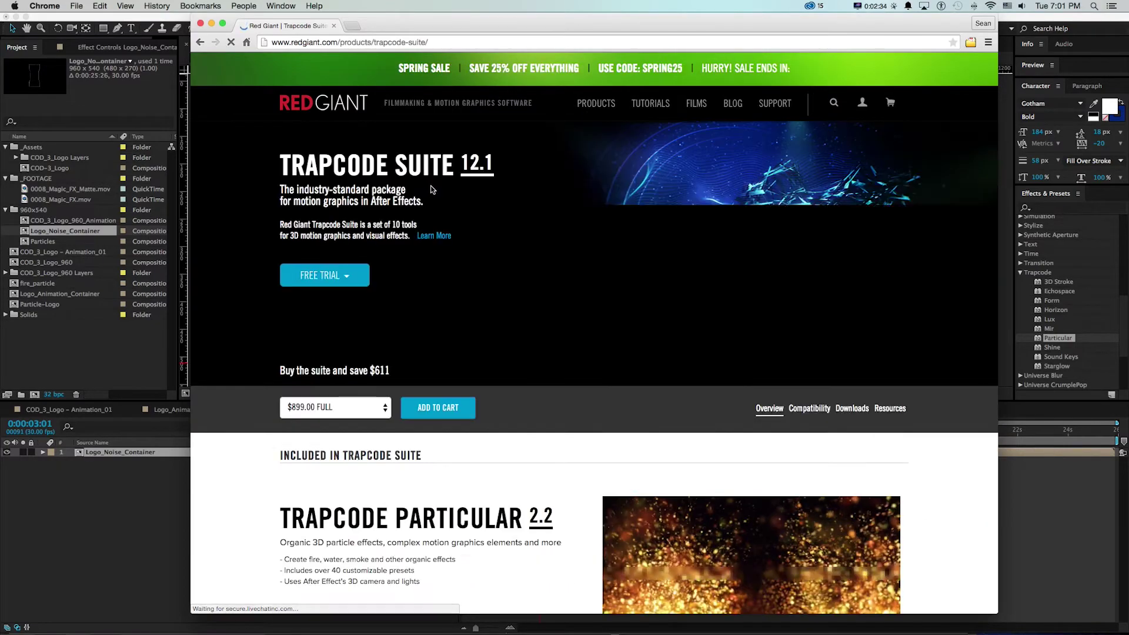
pyautogui.scroll(-15, 530, 249)
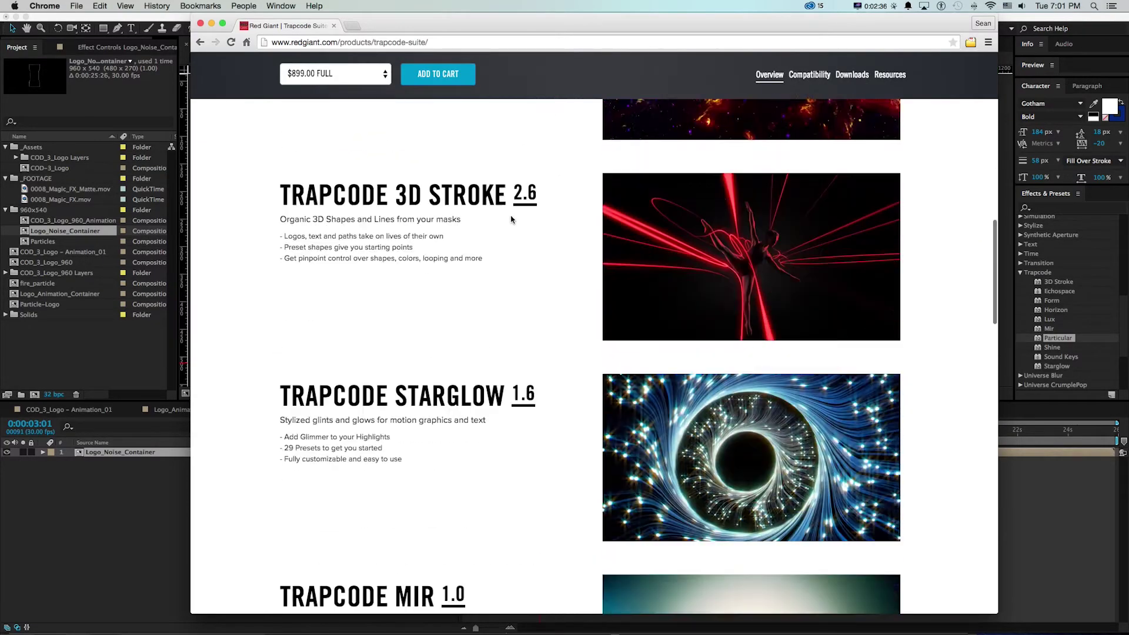
pyautogui.scroll(15, 511, 218)
pyautogui.scroll(-6, 511, 214)
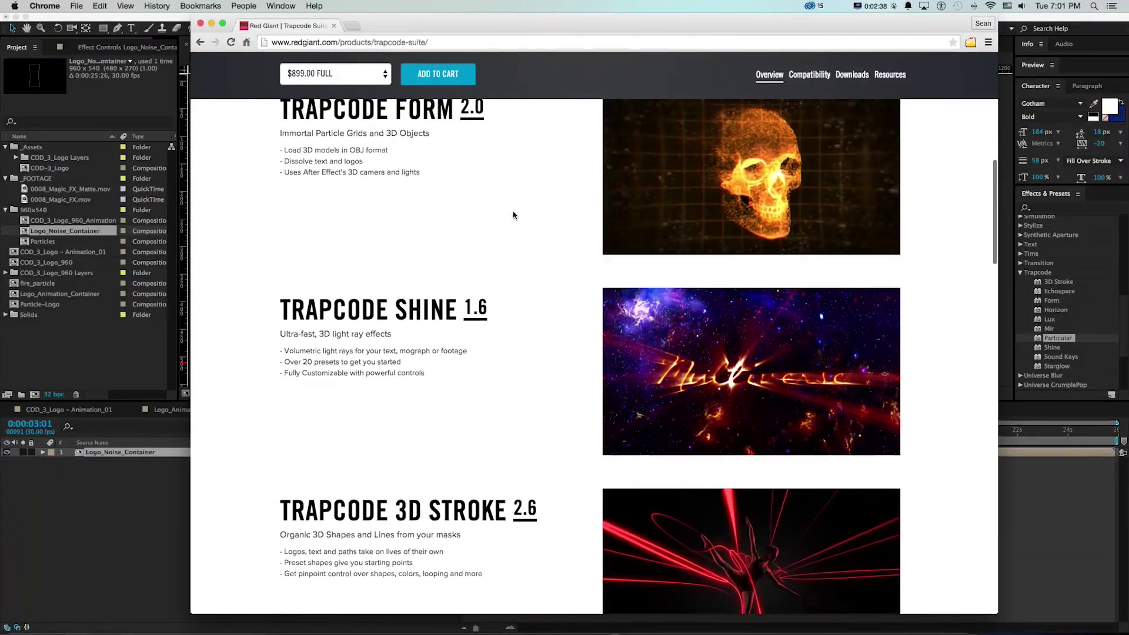
pyautogui.scroll(8, 511, 214)
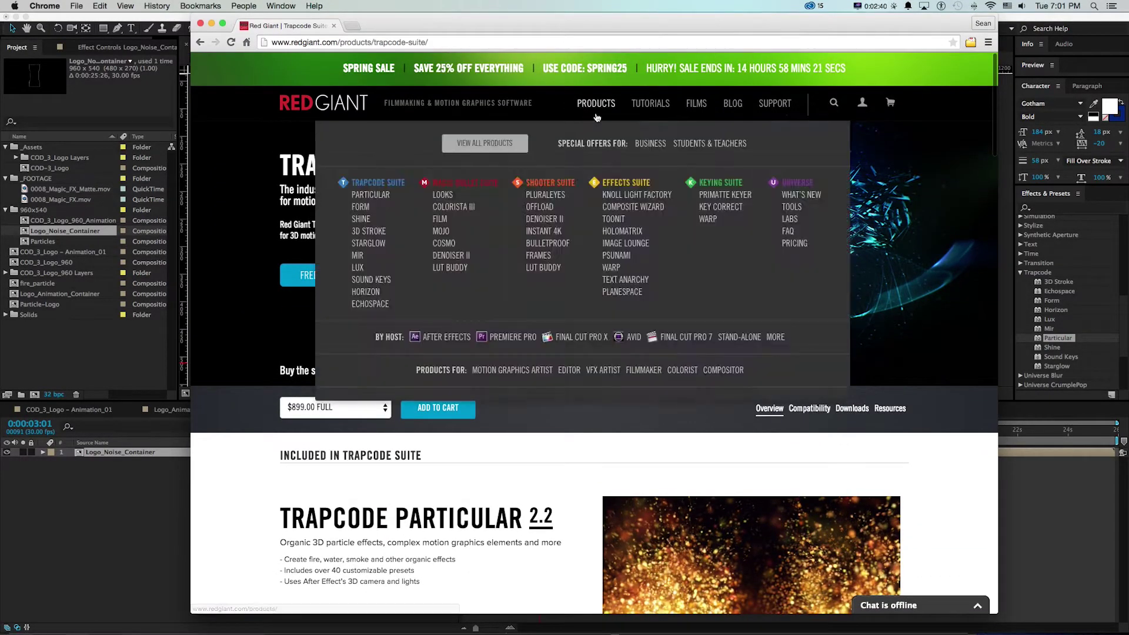
pyautogui.click(312, 411)
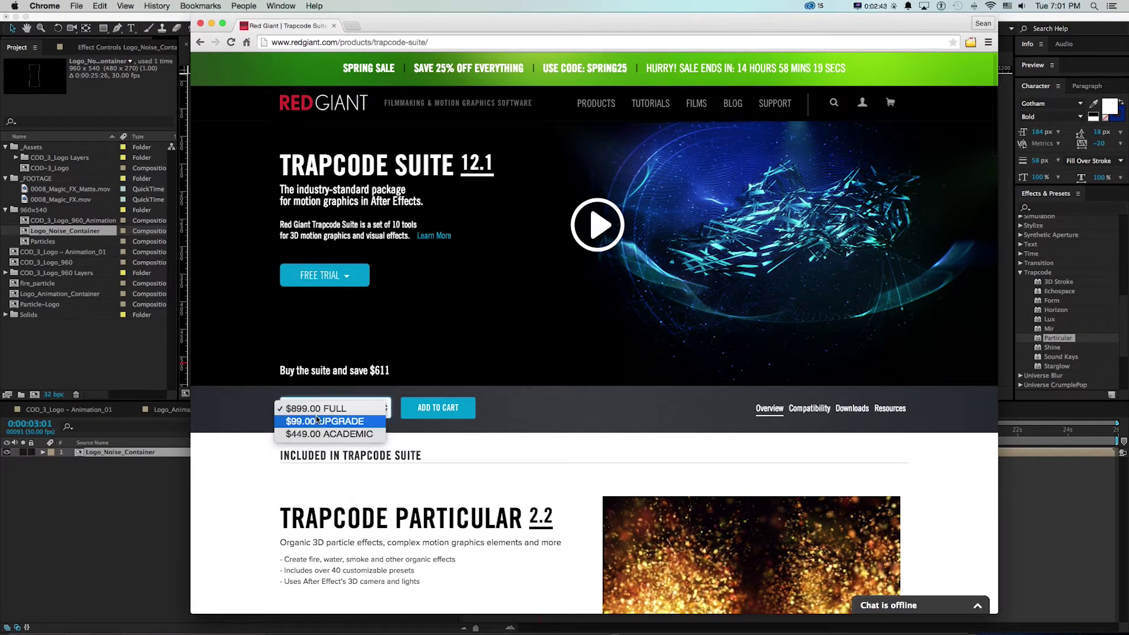
pyautogui.click(346, 279)
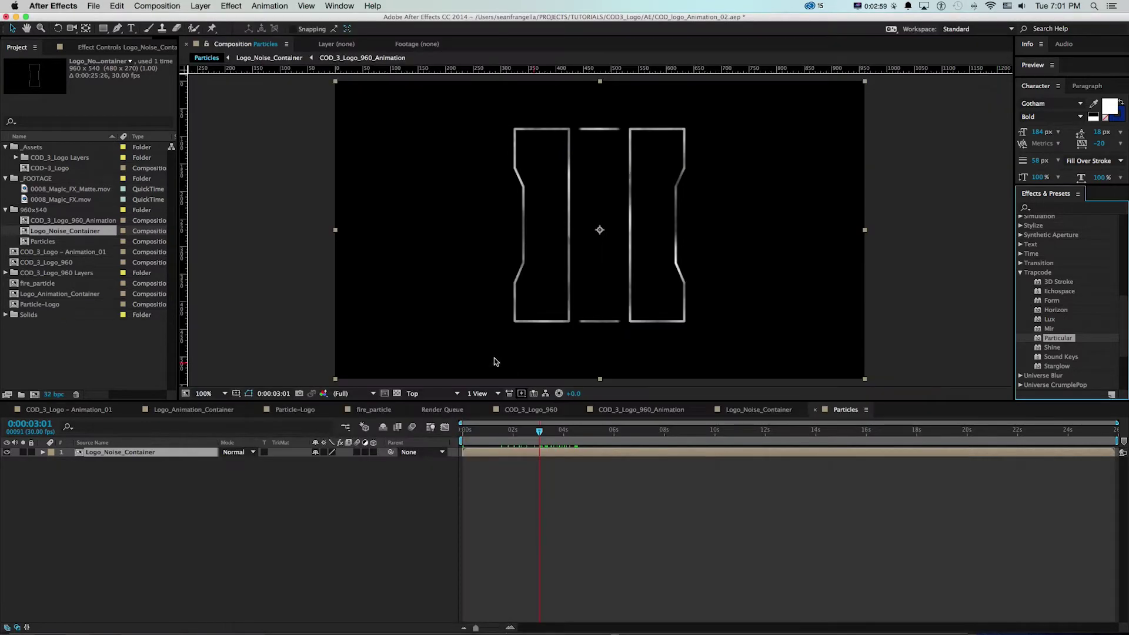
# Step: Create a comp-sized solid named Particular in the Particles composition and apply the Trapcode Particular effect to it
pyautogui.click(201, 6)
pyautogui.click(206, 6)
pyautogui.click(203, 6)
pyautogui.moveTo(231, 19)
pyautogui.click(392, 35)
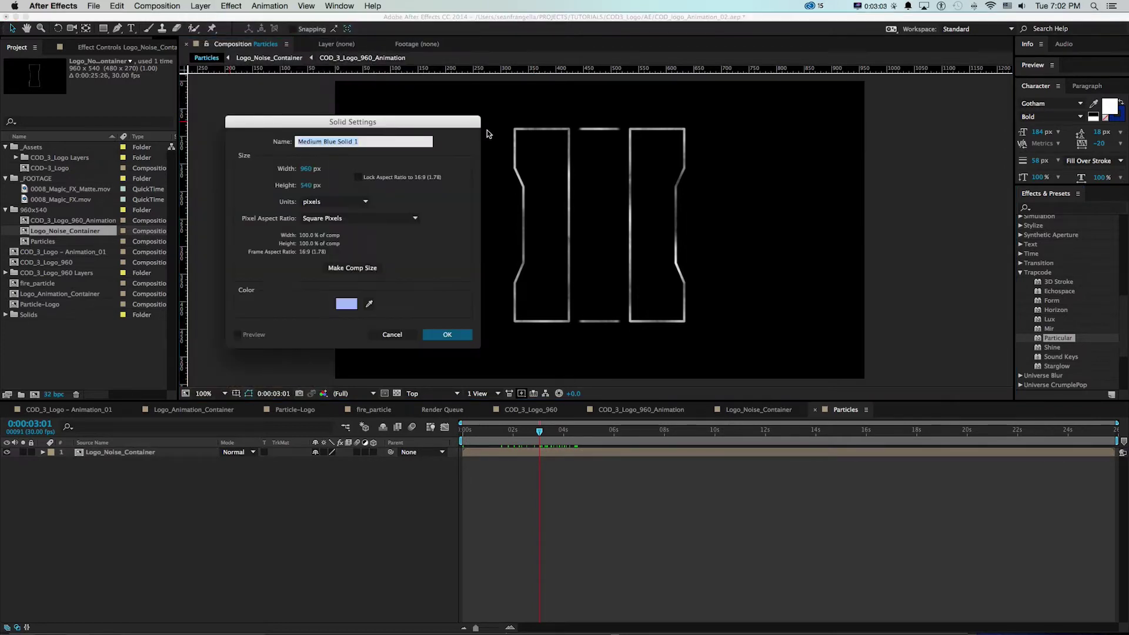
pyautogui.write('Particular')
pyautogui.press('Return')
pyautogui.moveTo(1041, 344); pyautogui.dragTo(662, 245)
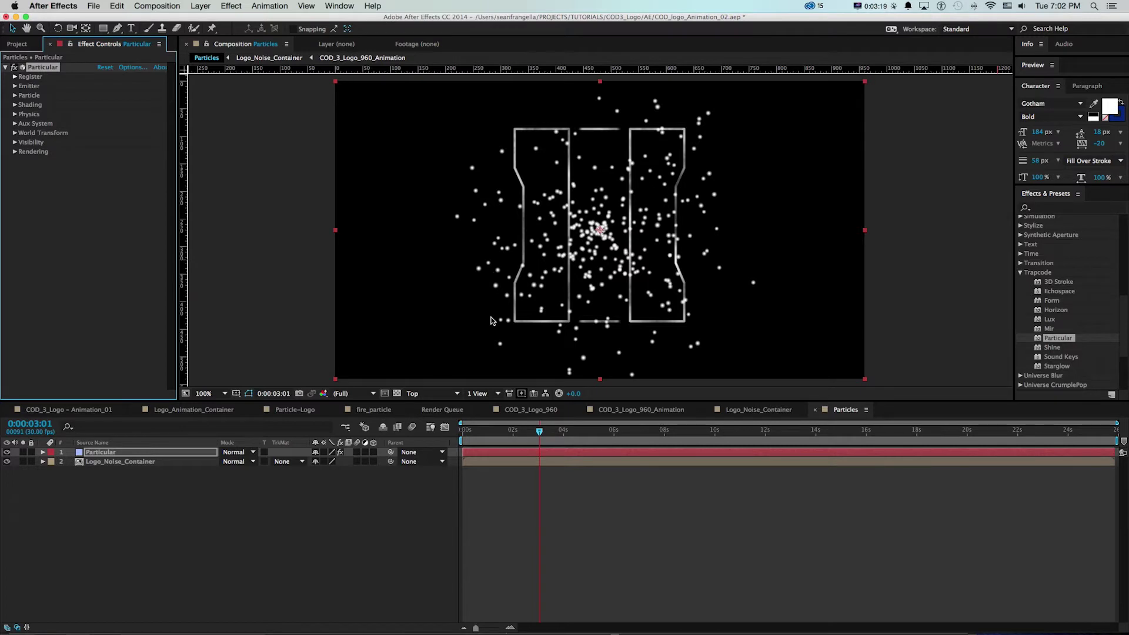
# Step: Set the Particular effect's Emitter Type to Layer
pyautogui.click(15, 86)
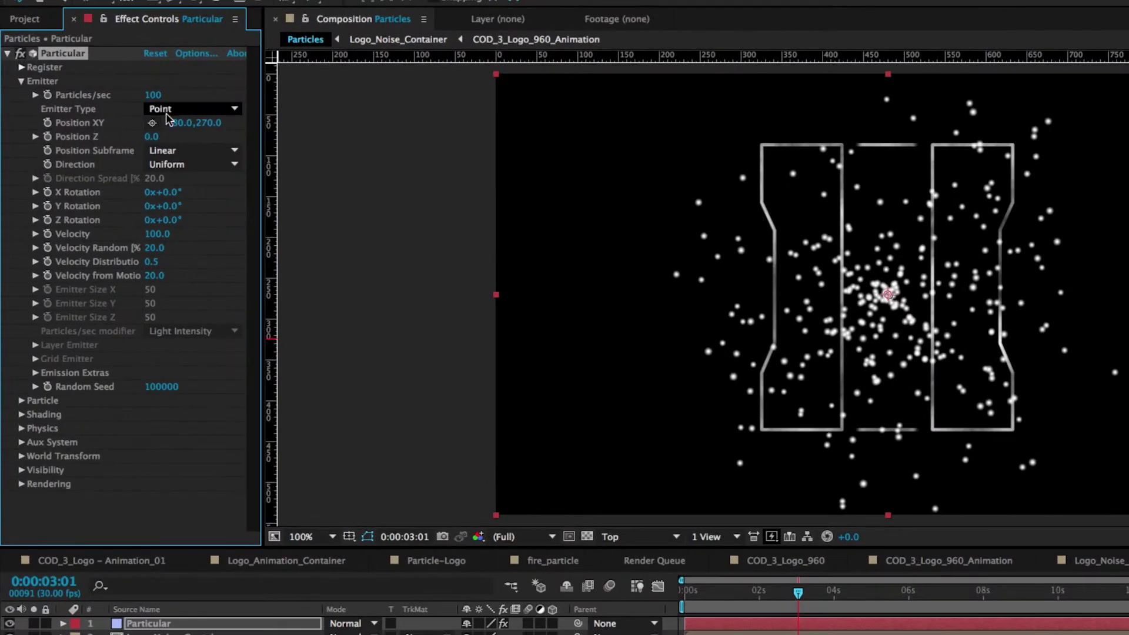
pyautogui.click(129, 105)
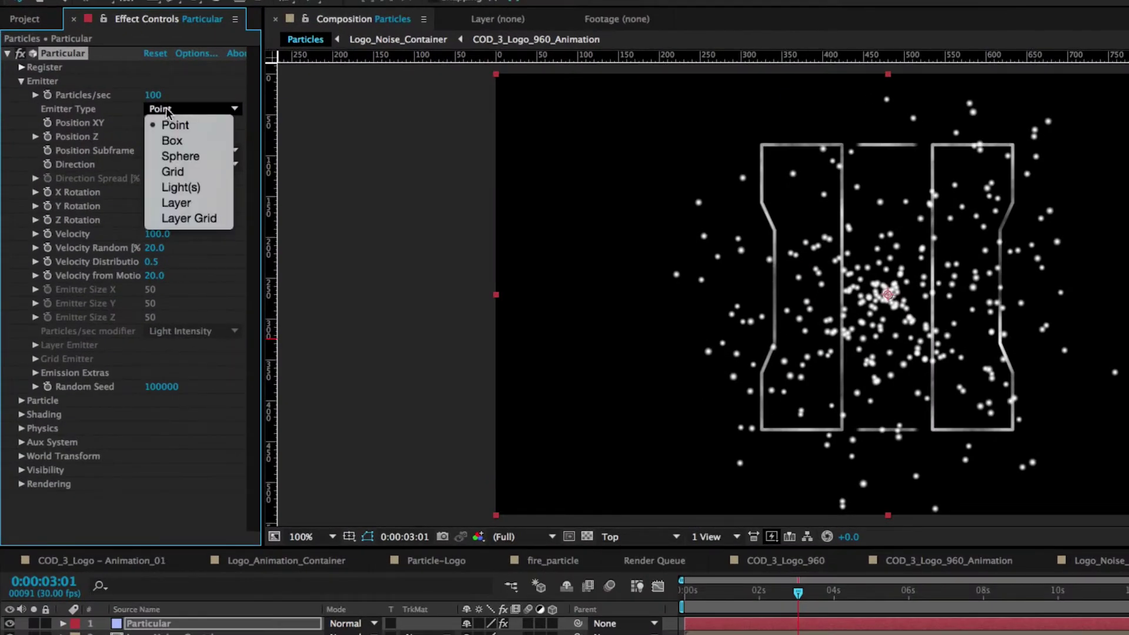
pyautogui.click(182, 203)
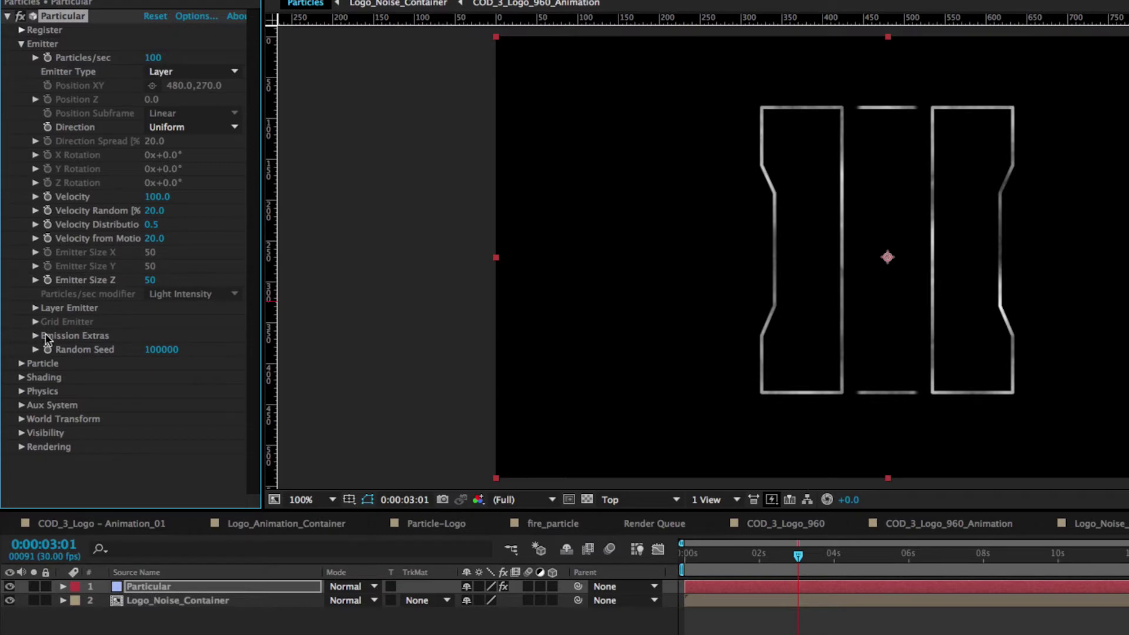
# Step: Try to assign Logo_Noise_Container as the source layer of Particular's Layer Emitter
pyautogui.click(34, 308)
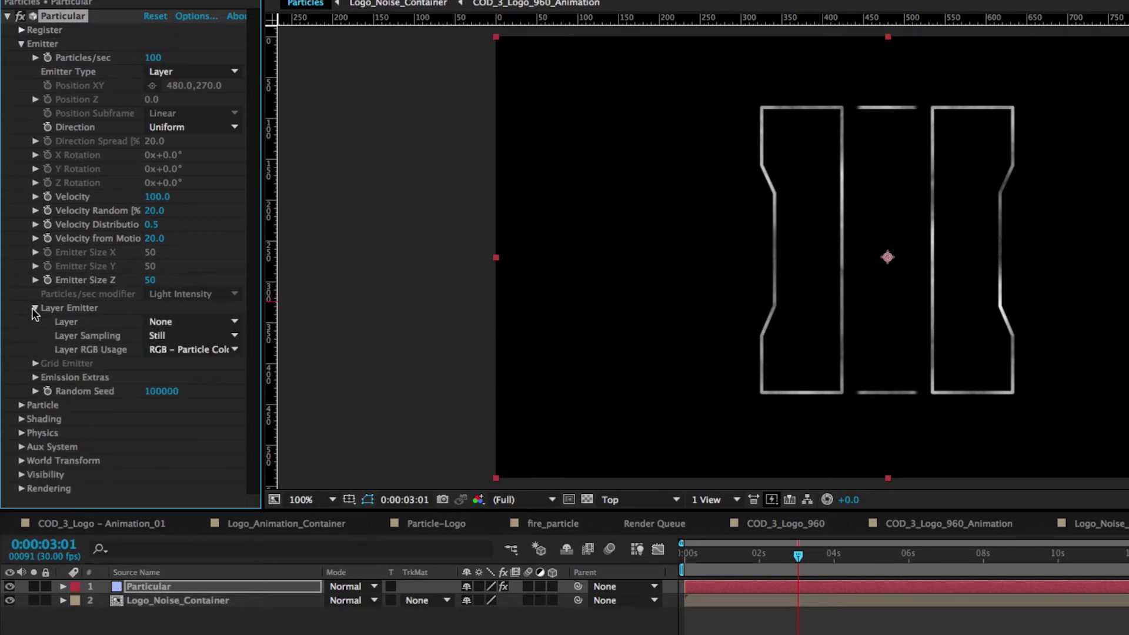
pyautogui.click(171, 325)
pyautogui.click(197, 381)
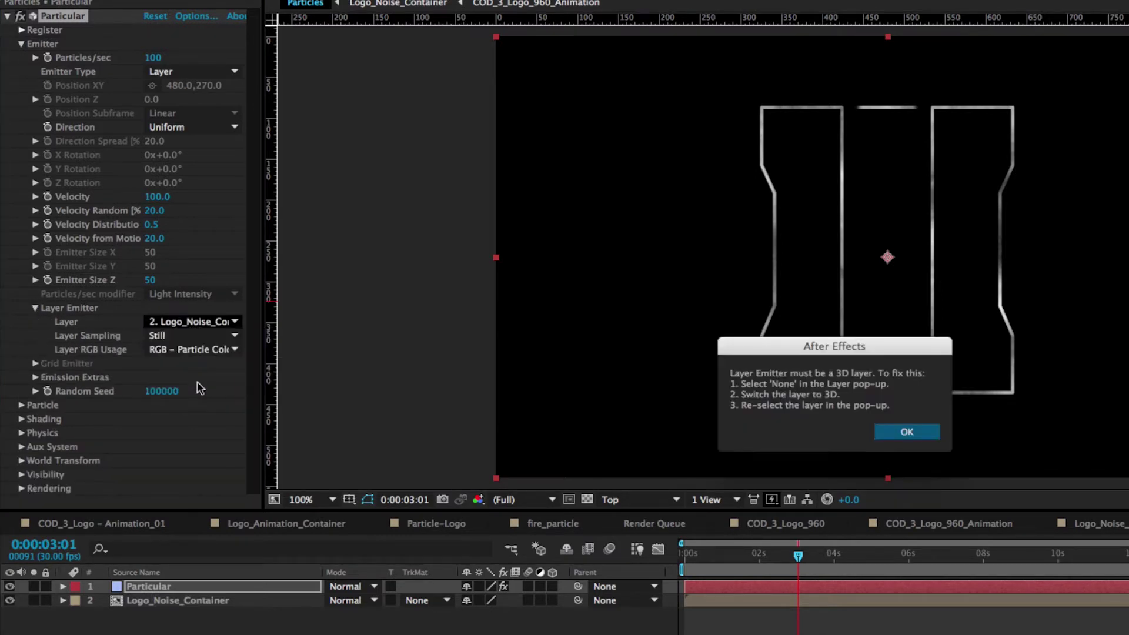
pyautogui.press('Return')
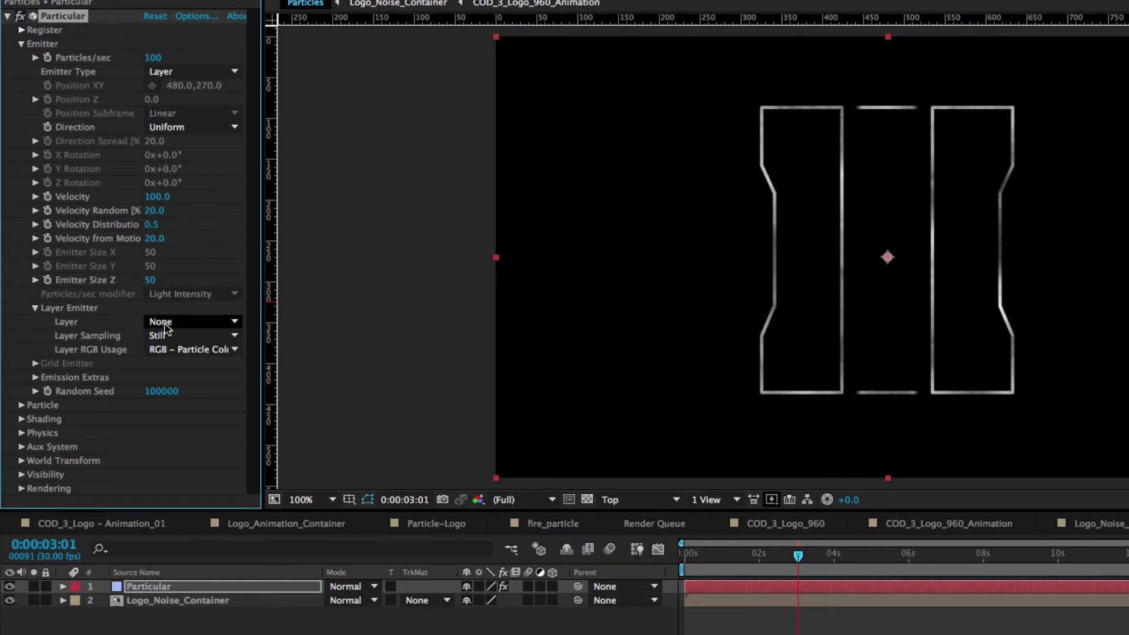
# Step: Make Logo_Noise_Container a 3D layer and assign it as the source of Particular's Layer Emitter
pyautogui.click(173, 602)
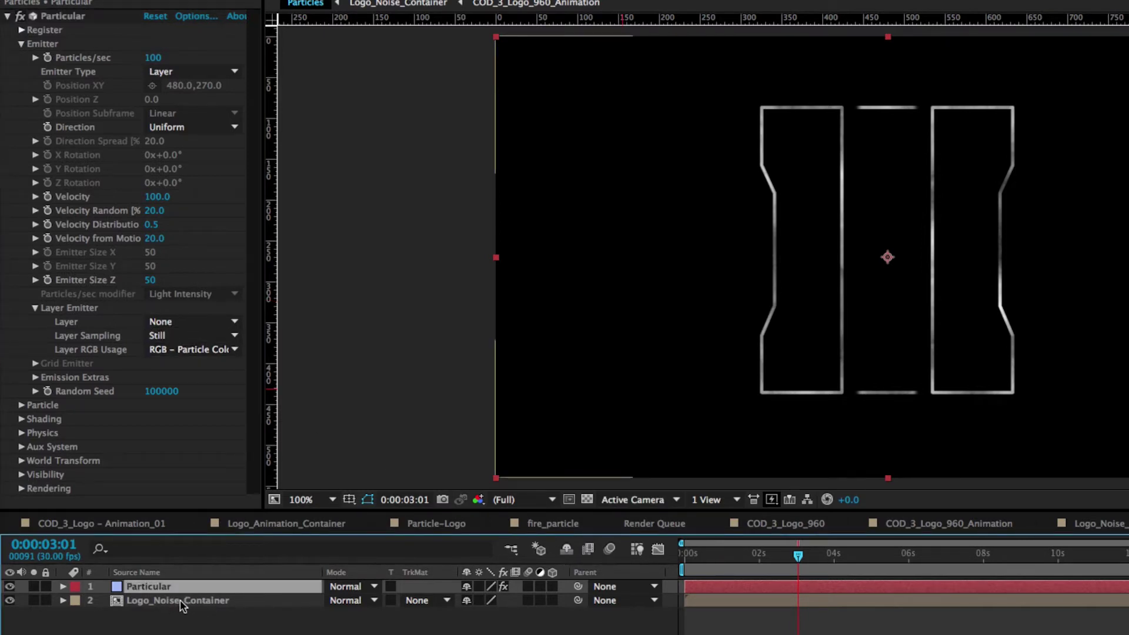
pyautogui.click(552, 601)
pyautogui.click(188, 321)
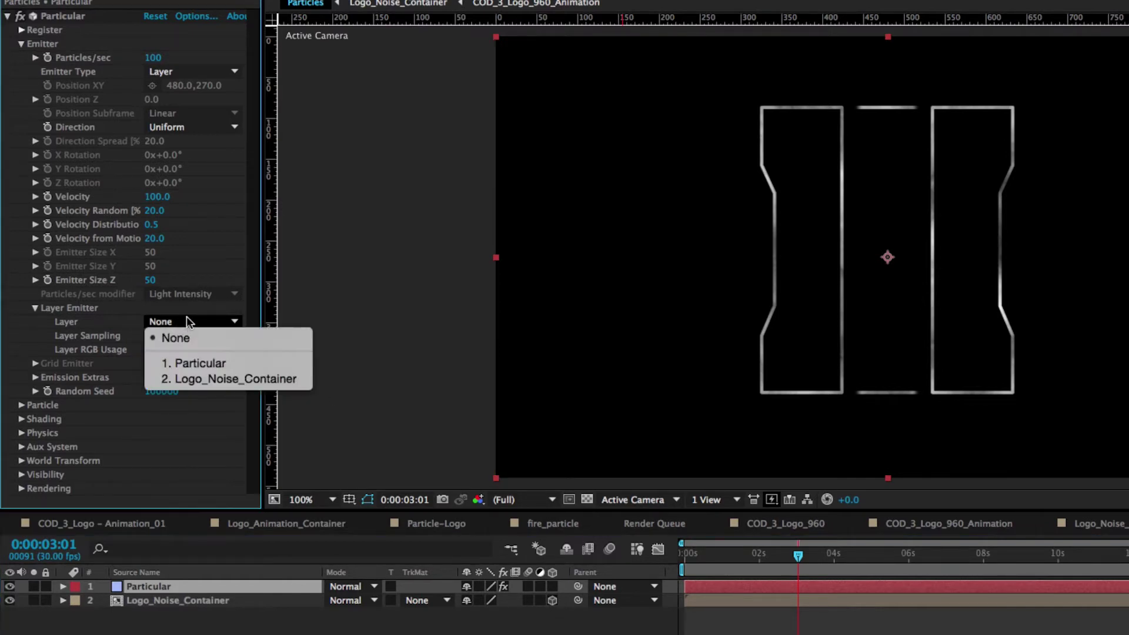
pyautogui.click(194, 377)
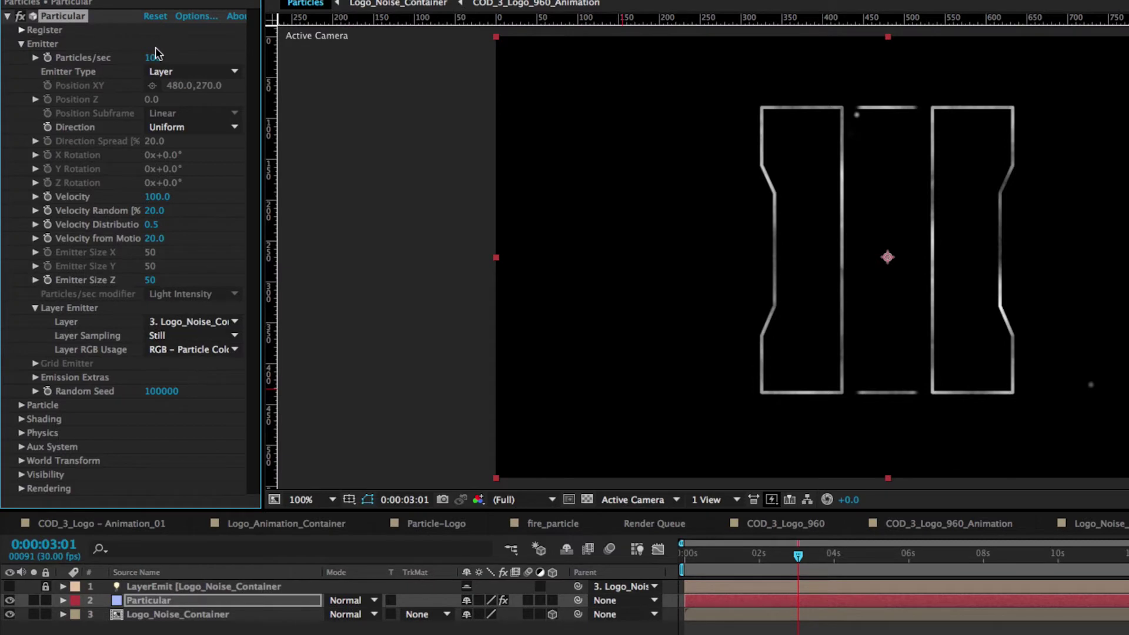
# Step: Raise the emitter's Particles/sec to 3650 and hide the Logo_Noise_Container layer
pyautogui.moveTo(154, 60); pyautogui.dragTo(456, 76)
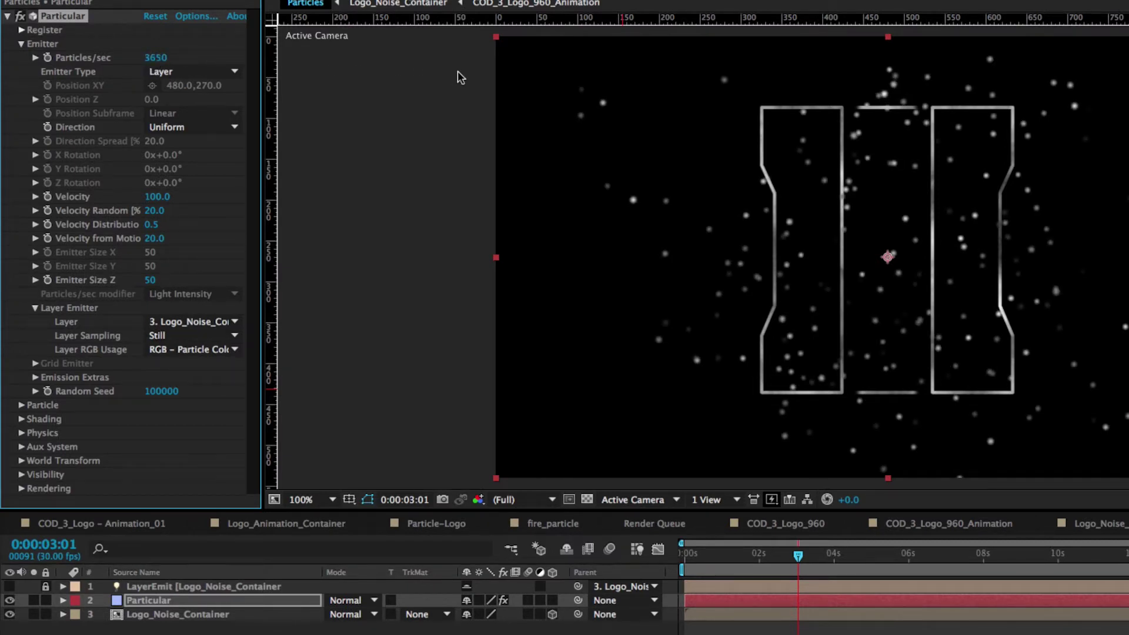
pyautogui.hscroll(5, 559, 320)
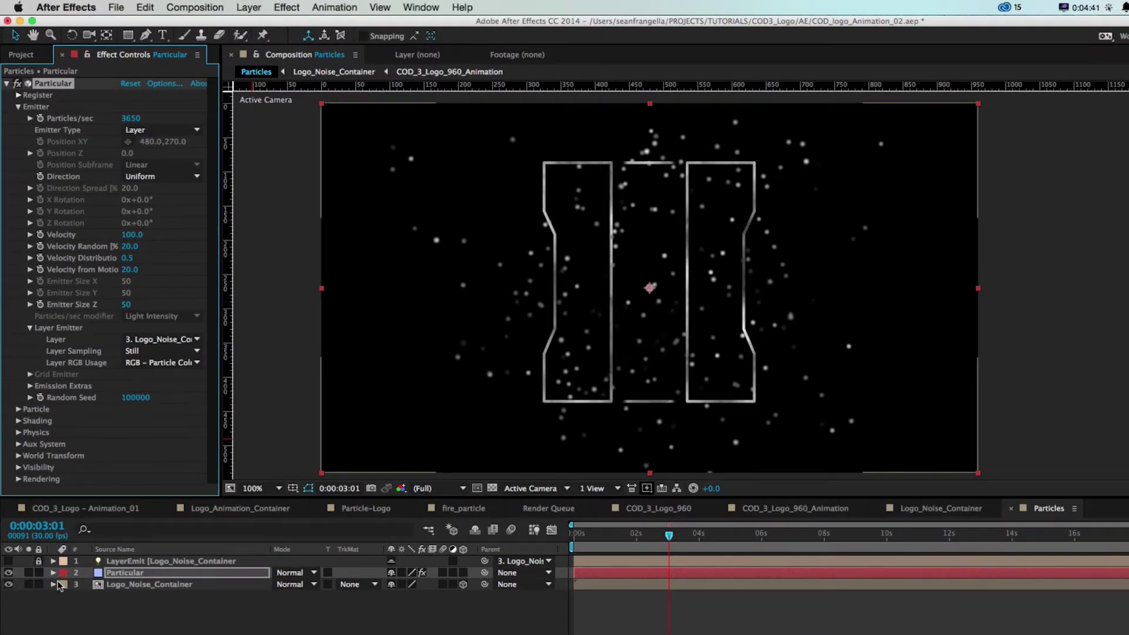
pyautogui.click(8, 583)
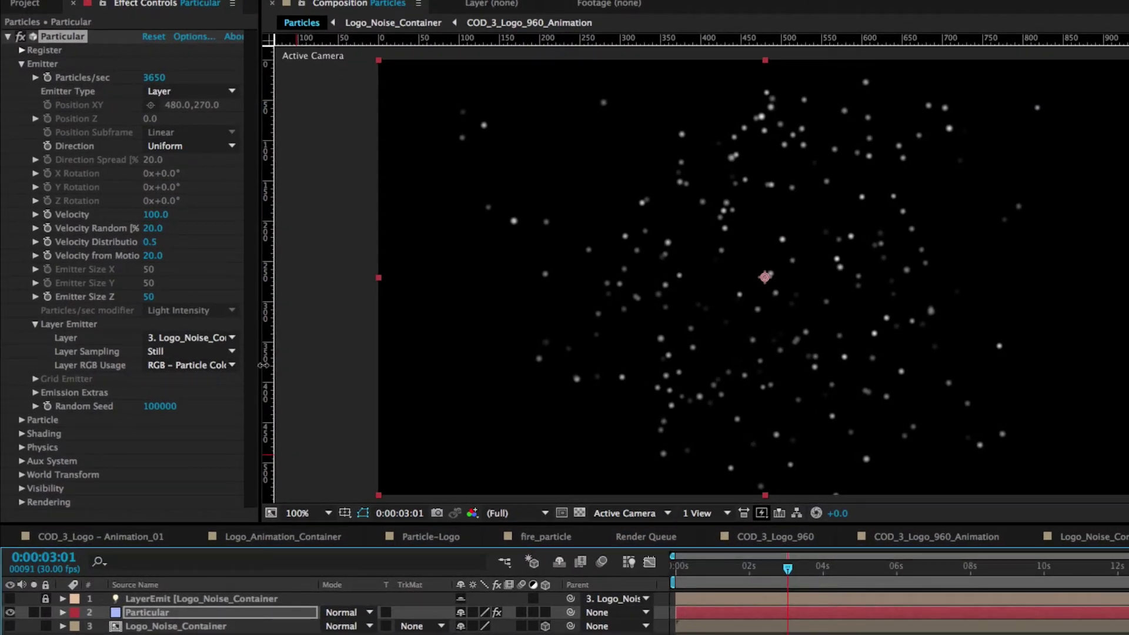
# Step: Set the Layer Emitter's Layer RGB Usage to Lightness - Size
pyautogui.moveTo(260, 367); pyautogui.dragTo(292, 367)
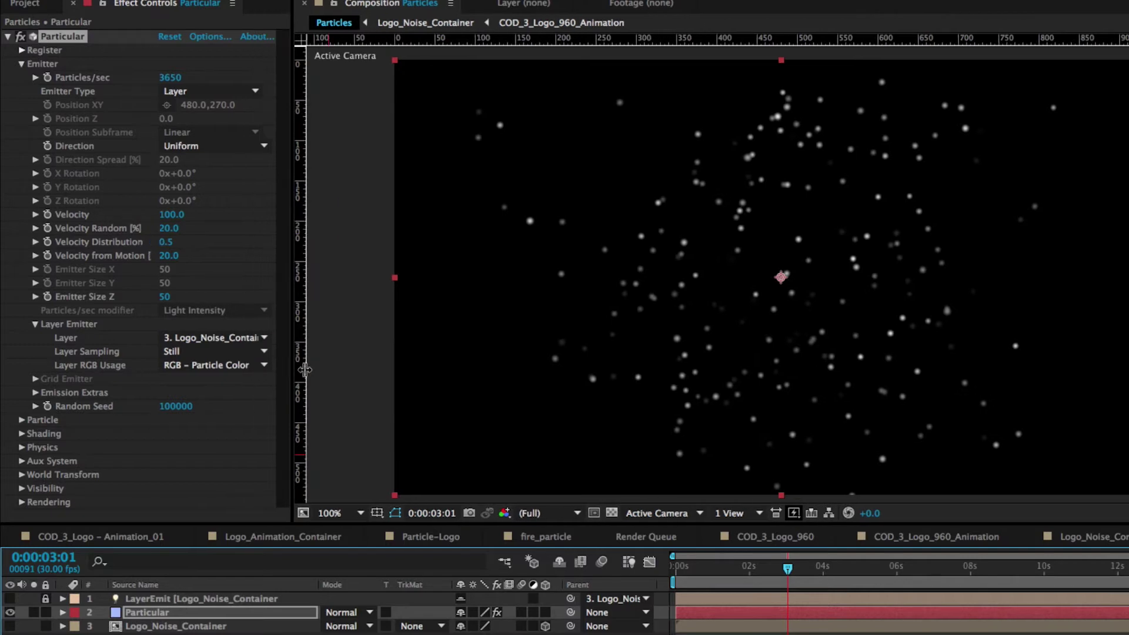
pyautogui.click(239, 365)
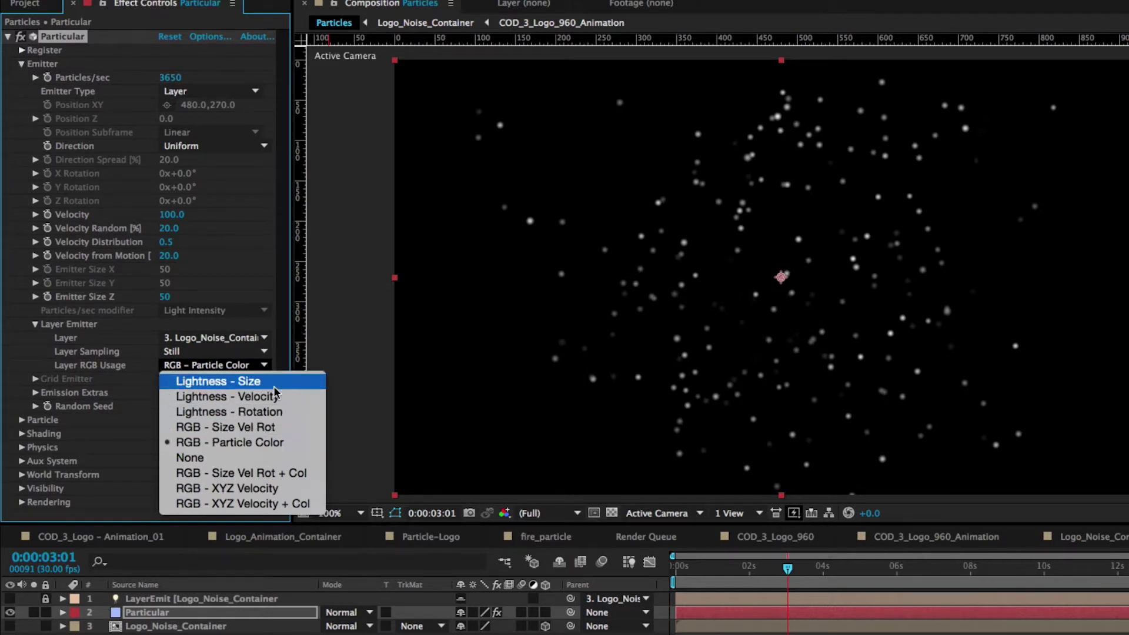
pyautogui.click(266, 388)
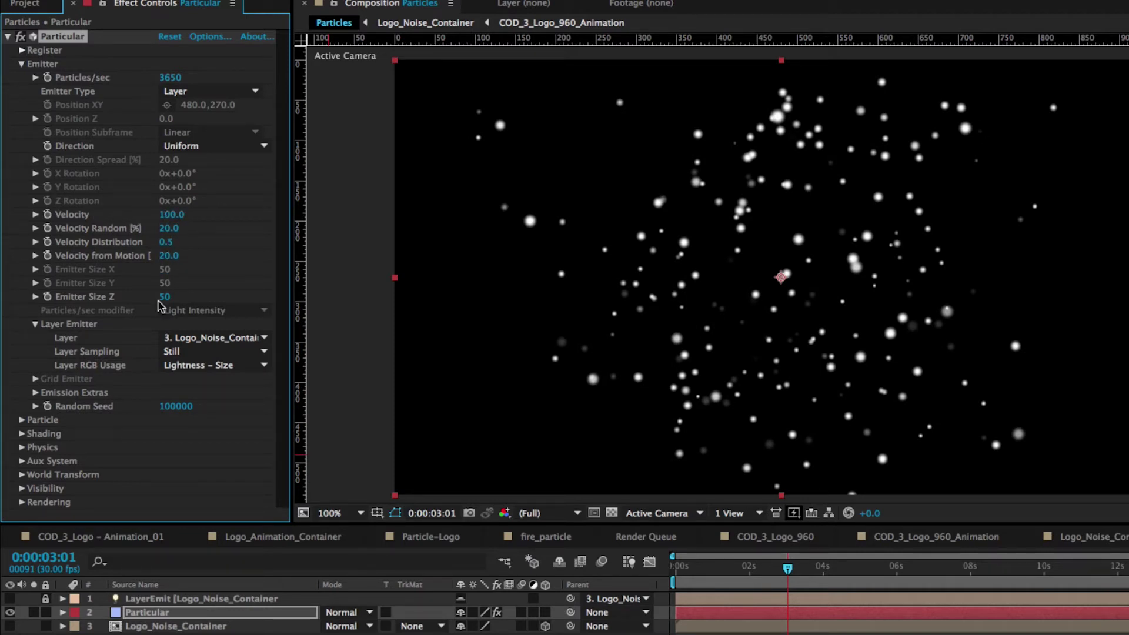
# Step: Set the emitter's Velocity, Velocity Random, Velocity Distribution, Velocity from Motion and Emitter Size Z all to 0
pyautogui.click(169, 214)
pyautogui.write('0')
pyautogui.press('Tab')
pyautogui.write('0')
pyautogui.press('Tab')
pyautogui.write('0')
pyautogui.press('Tab')
pyautogui.write('0')
pyautogui.press('Tab')
pyautogui.press('Return')
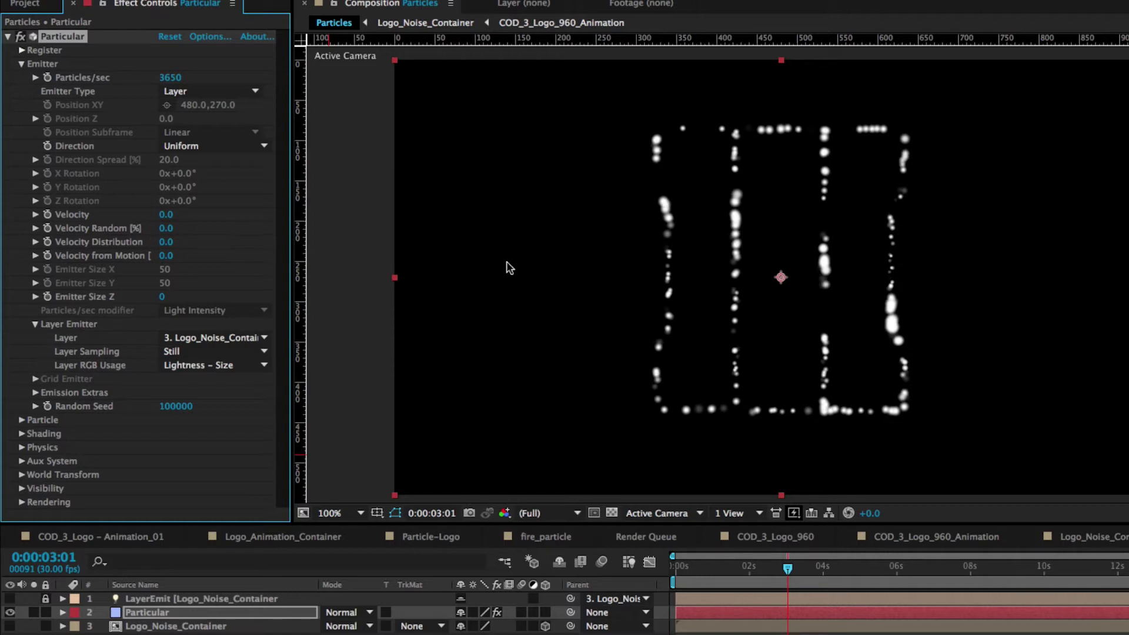
# Step: Raise the emitter's Particles/sec to 18760 and preview the particle animation from the start of the composition
pyautogui.moveTo(165, 78); pyautogui.dragTo(615, 481)
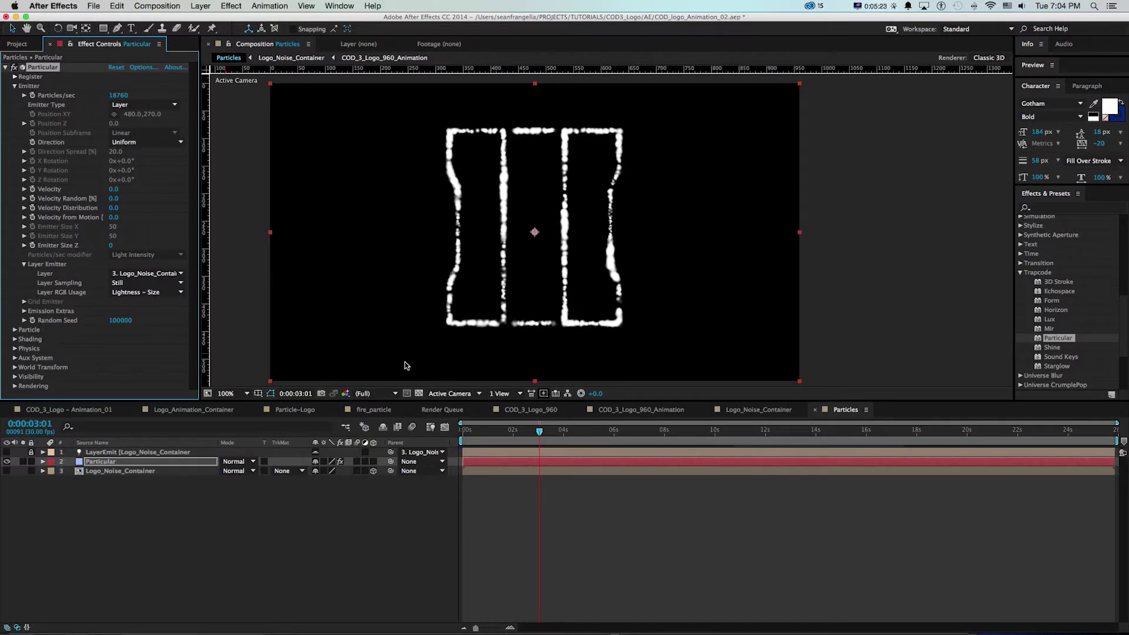
pyautogui.moveTo(538, 430); pyautogui.dragTo(466, 431)
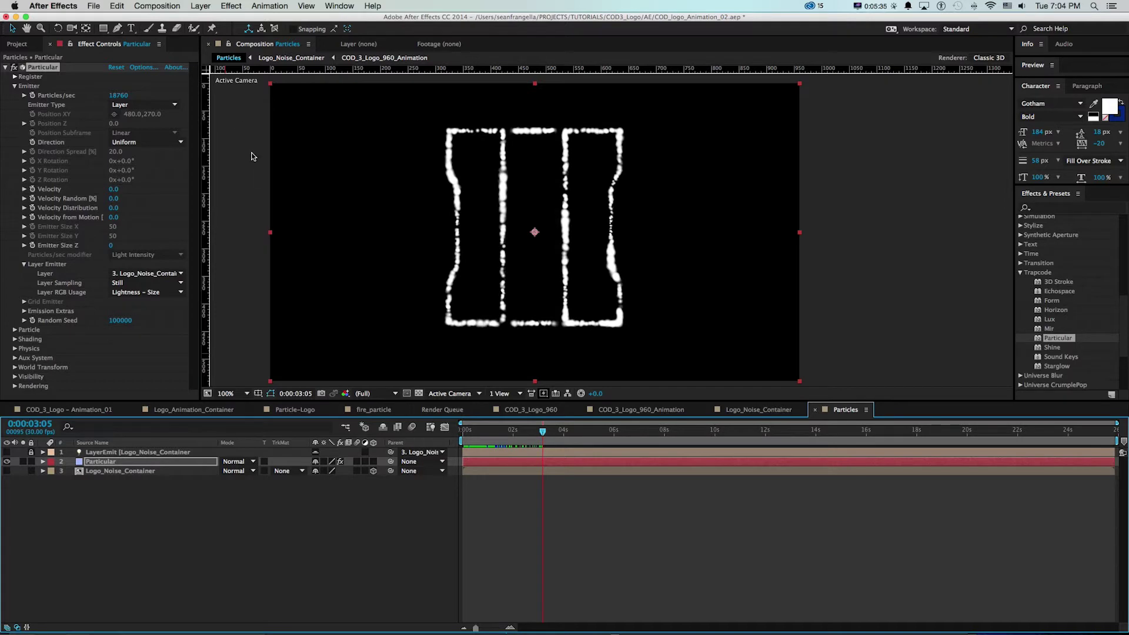
# Step: Set the particles' Life to 20 seconds in Particular's Particle settings
pyautogui.moveTo(199, 160); pyautogui.dragTo(290, 164)
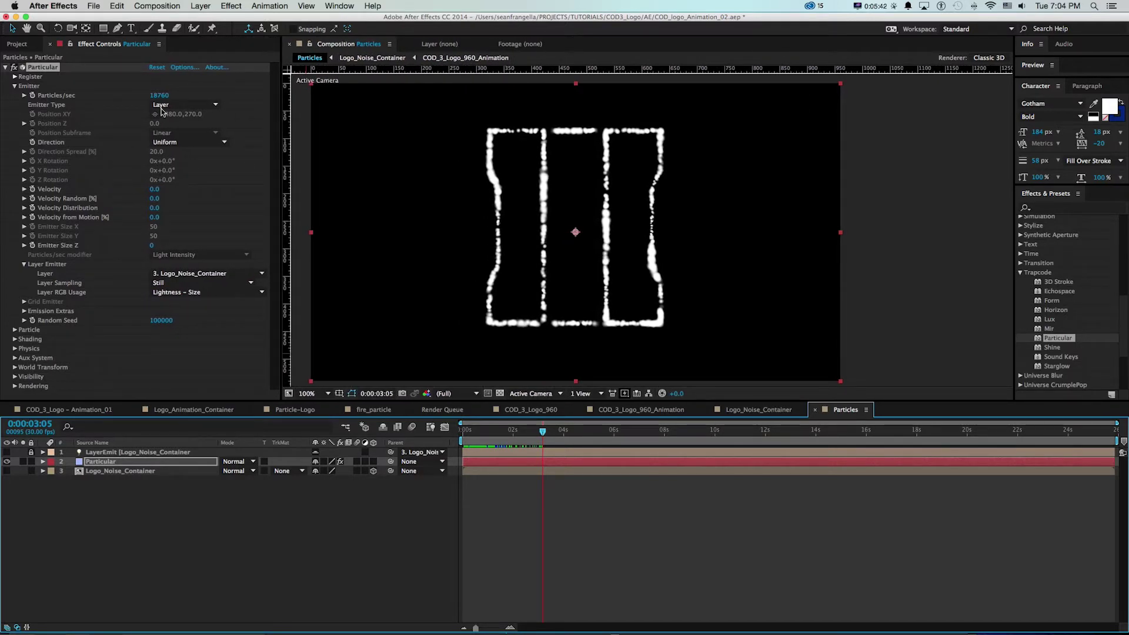
pyautogui.click(14, 86)
pyautogui.click(15, 95)
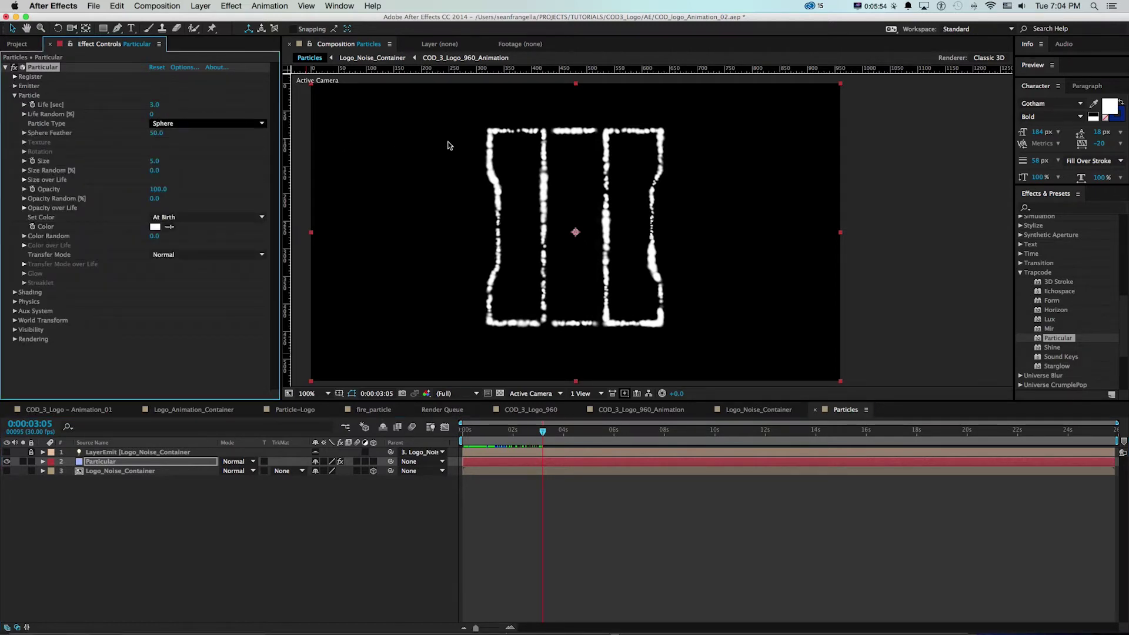
pyautogui.scroll(1, 567, 141)
pyautogui.hscroll(2, 564, 221)
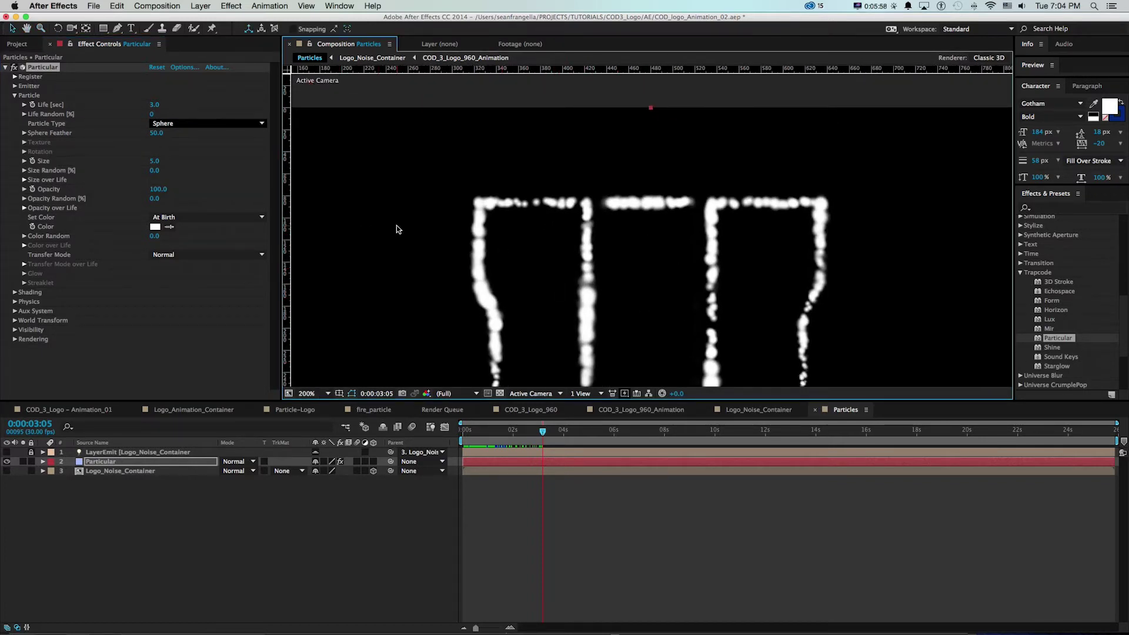
pyautogui.click(153, 105)
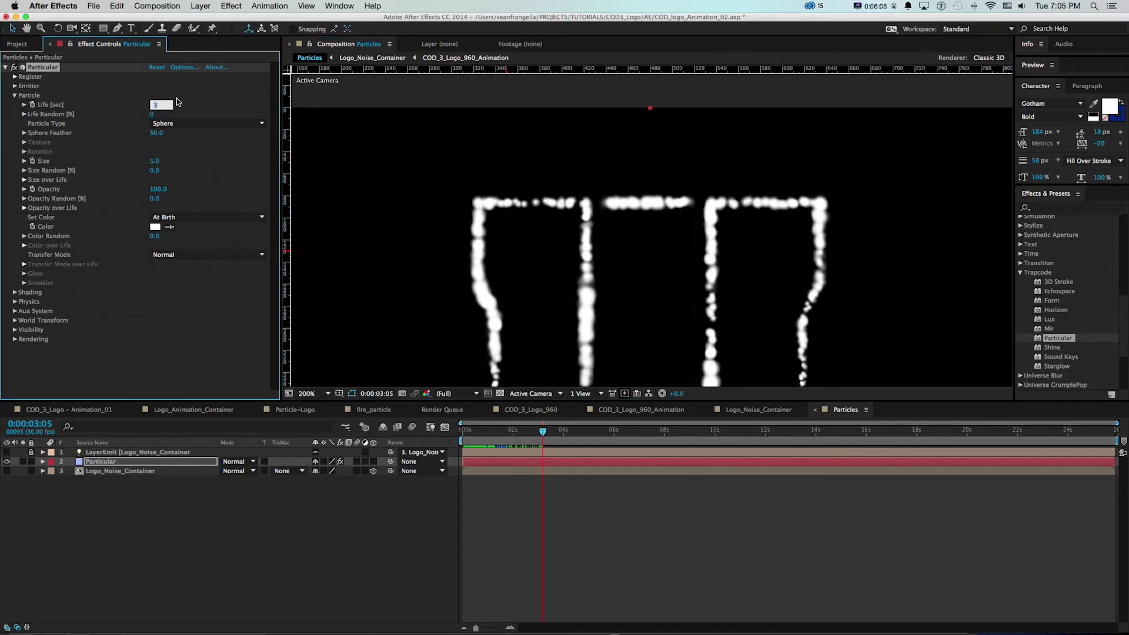
pyautogui.write('20')
pyautogui.press('Return')
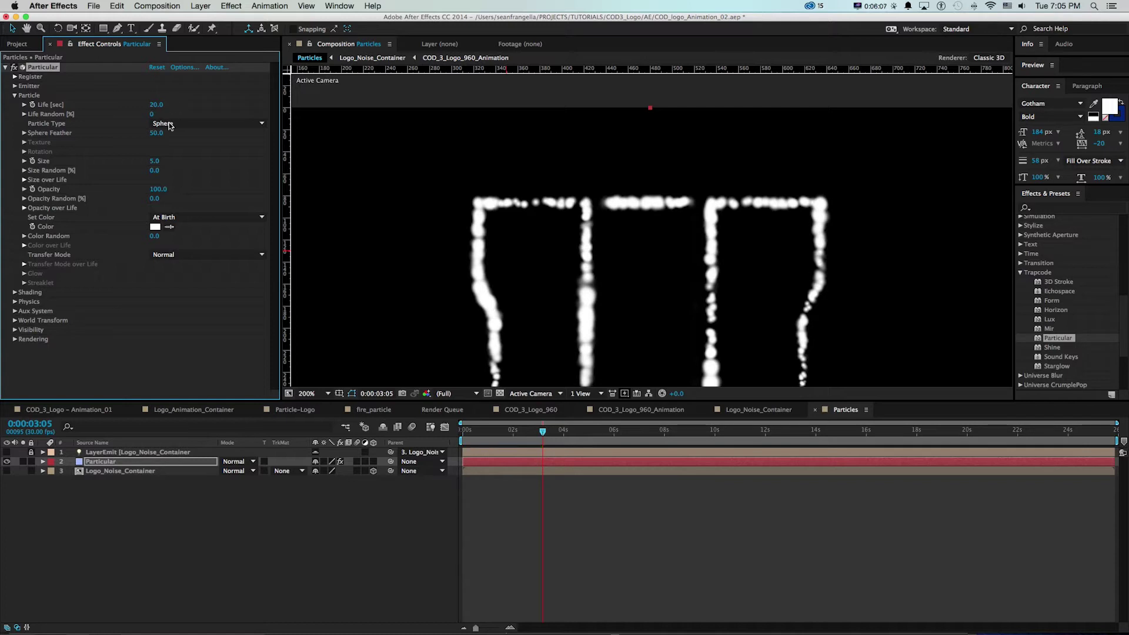
# Step: Change the Particle Type to Cloudlet with a Cloudlet Feather of 64
pyautogui.click(175, 123)
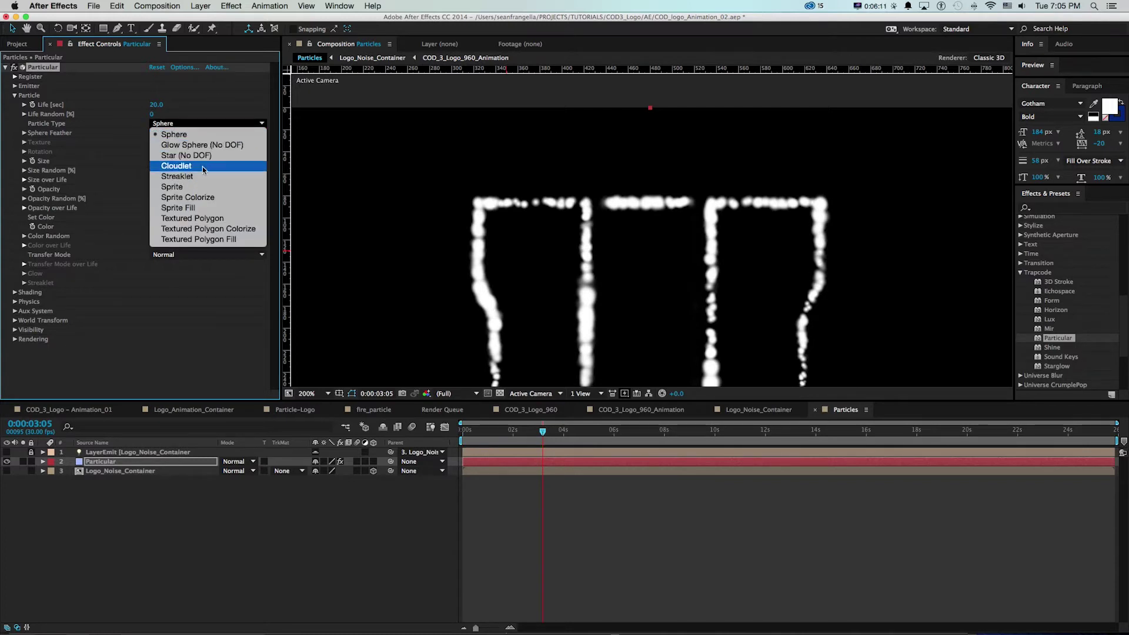
pyautogui.click(183, 167)
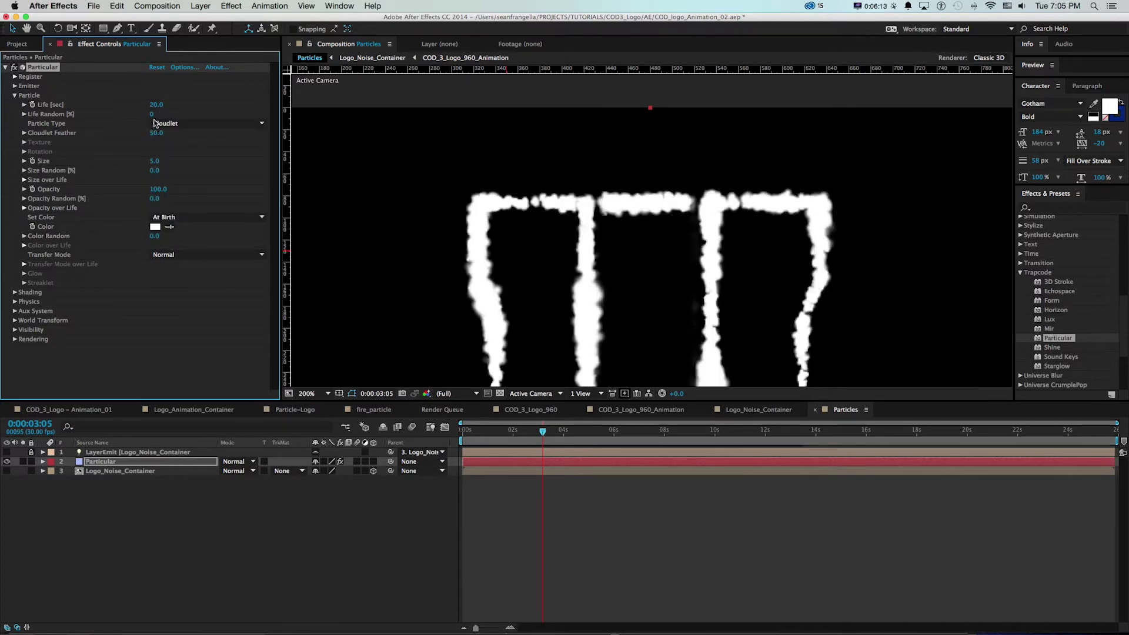
pyautogui.moveTo(158, 136)
pyautogui.mouseDown()
pyautogui.moveTo(126, 134)
pyautogui.moveTo(158, 134)
pyautogui.mouseUp()
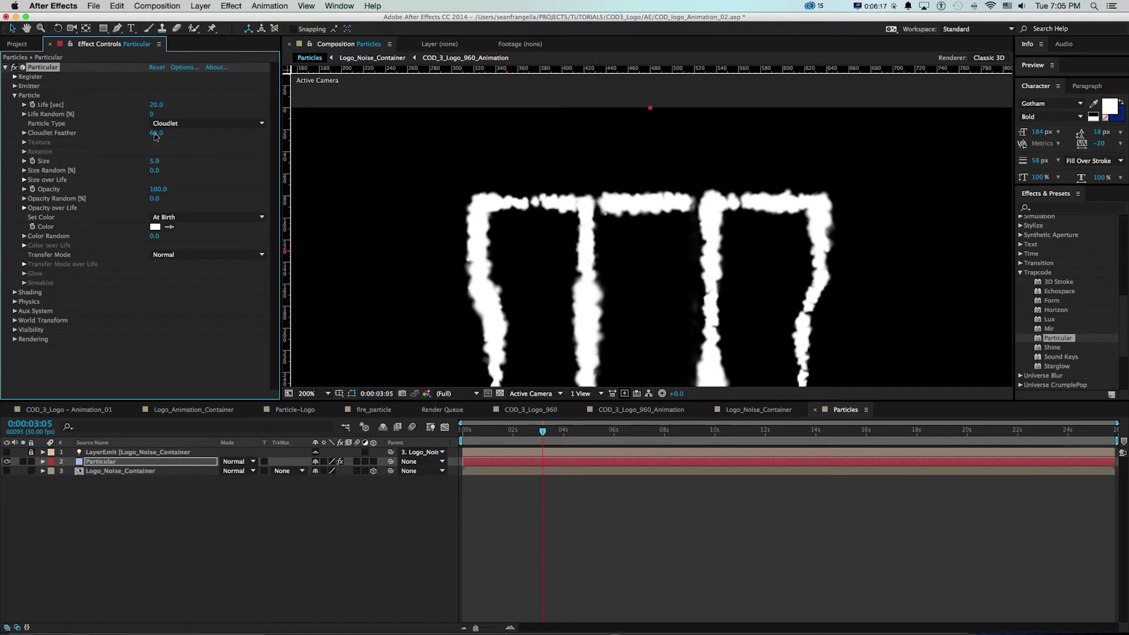
# Step: Set the particles' Size to 1.9, Size Random to 2.2, Opacity to 42 and Opacity Random to 58
pyautogui.moveTo(150, 160); pyautogui.dragTo(155, 170)
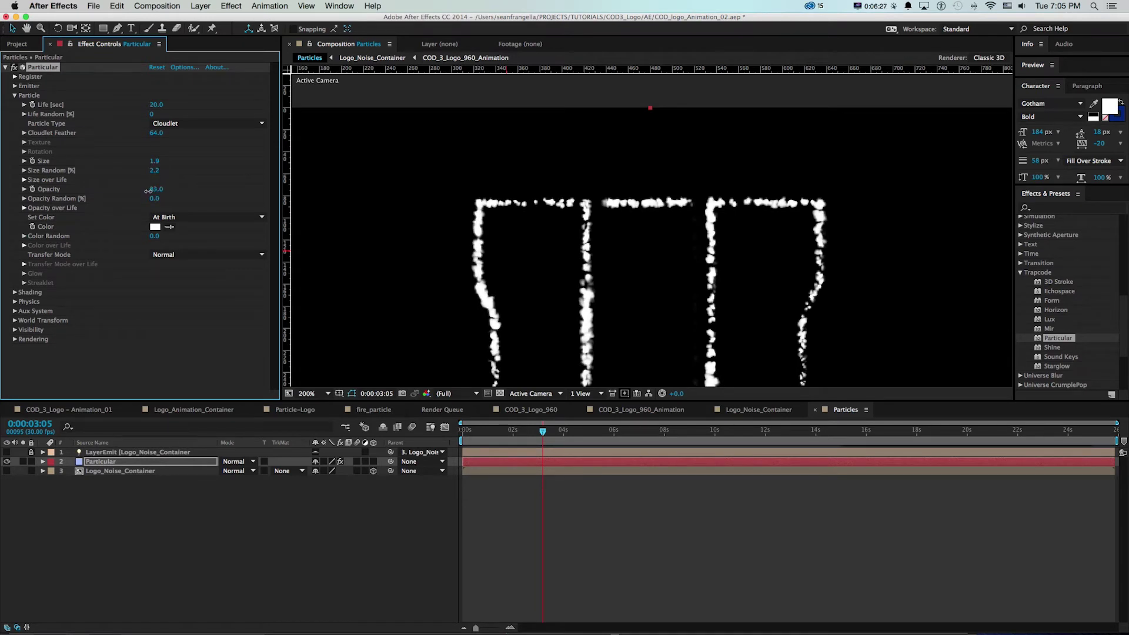
pyautogui.moveTo(153, 199)
pyautogui.mouseDown()
pyautogui.moveTo(180, 196)
pyautogui.moveTo(142, 194)
pyautogui.mouseUp()
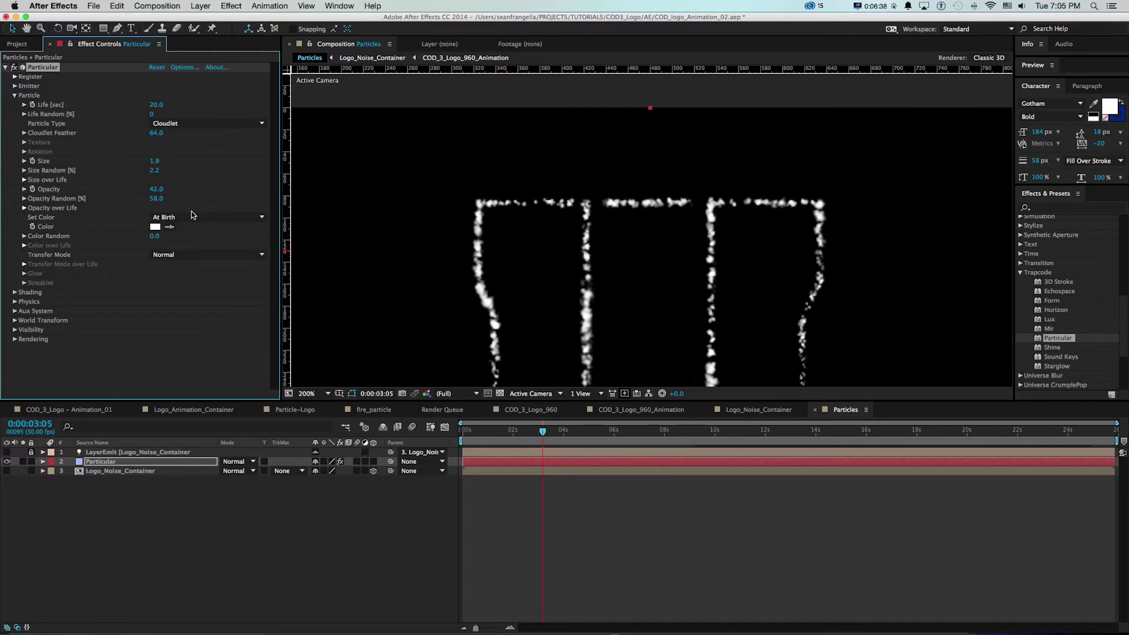
# Step: Set the particle color to the orange-red FB4400
pyautogui.click(154, 228)
pyautogui.moveTo(309, 213); pyautogui.dragTo(338, 191)
pyautogui.moveTo(345, 325); pyautogui.dragTo(345, 323)
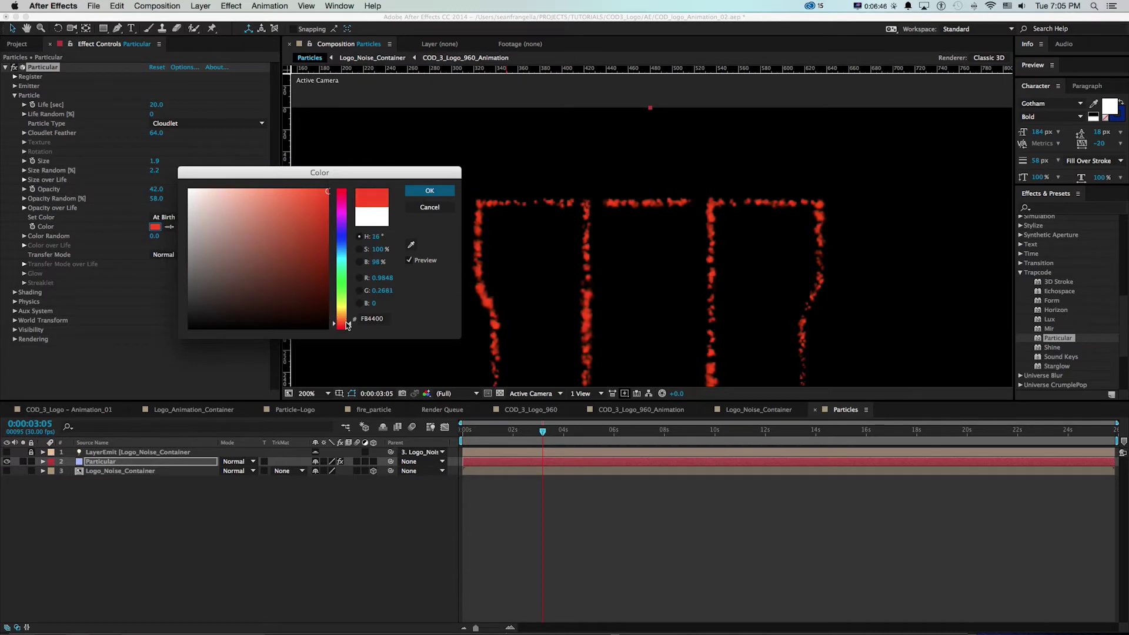
pyautogui.moveTo(453, 172); pyautogui.dragTo(441, 146)
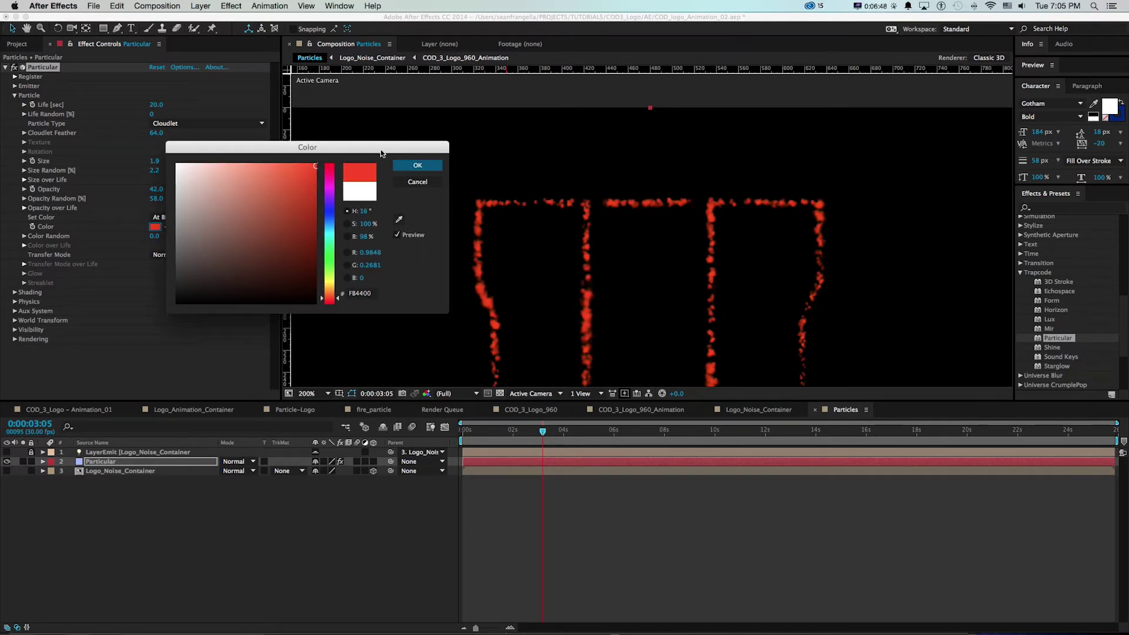
pyautogui.click(416, 165)
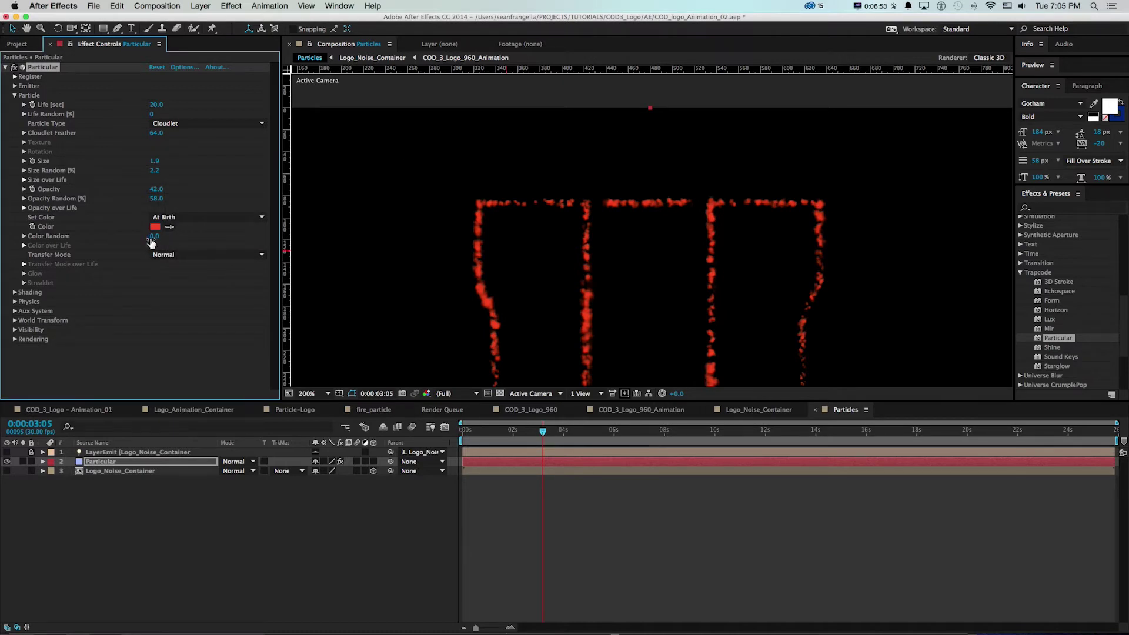
# Step: Increase the emitter's Particles/sec to 60000
pyautogui.click(15, 86)
pyautogui.click(153, 96)
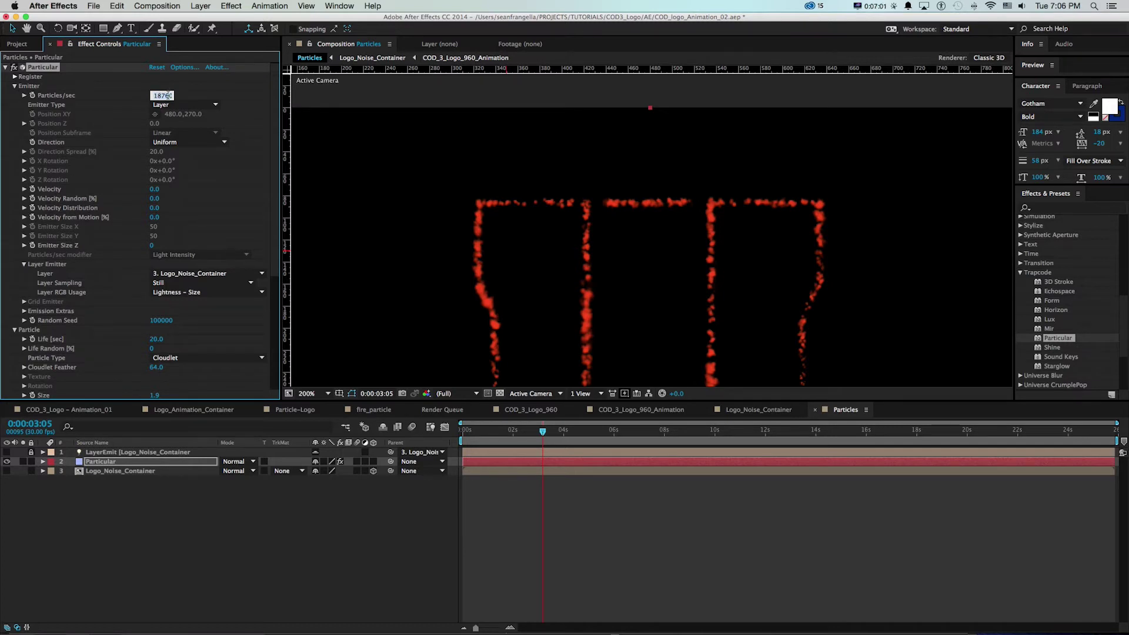
pyautogui.write('60000')
pyautogui.press('Return')
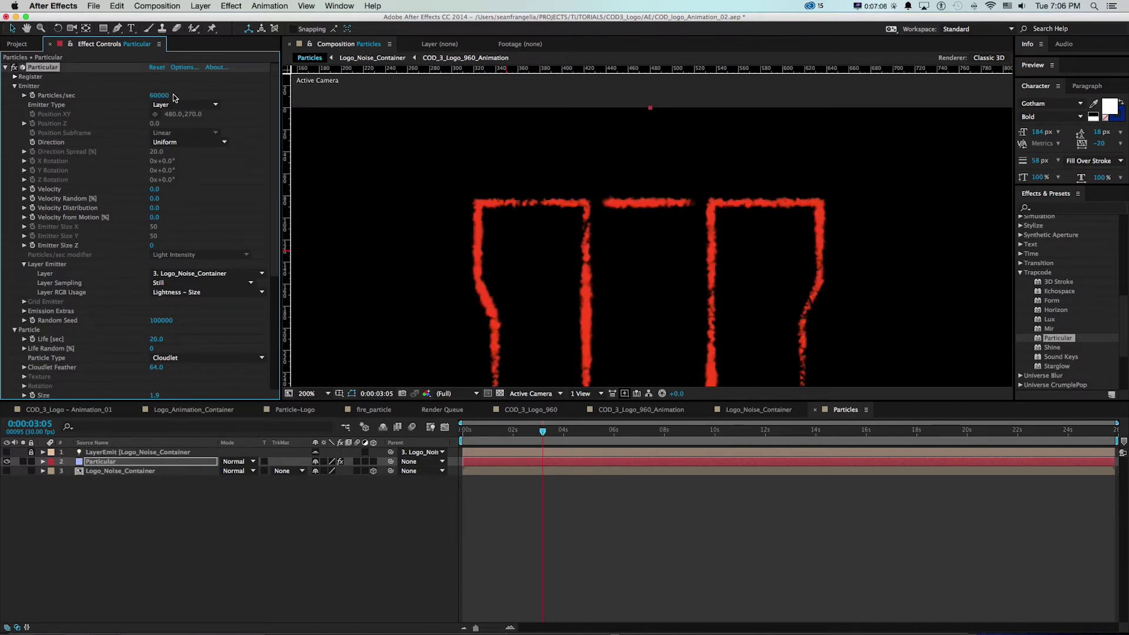
pyautogui.click(15, 86)
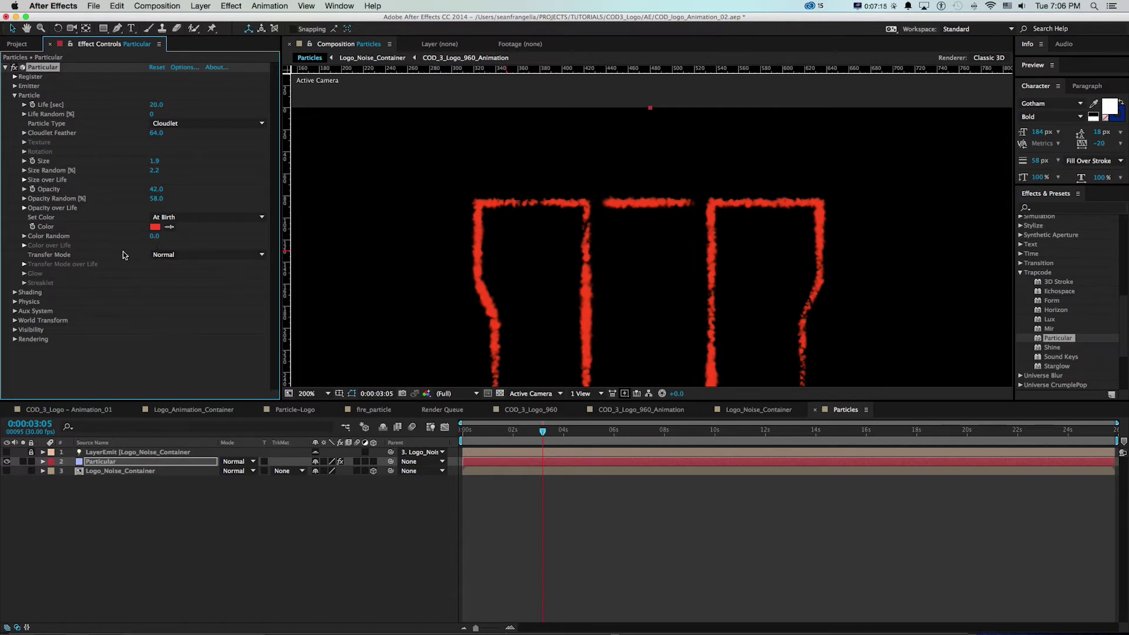
# Step: Try the Add transfer mode with Color Random at 98, and return the transfer mode to Normal
pyautogui.click(168, 255)
pyautogui.click(180, 277)
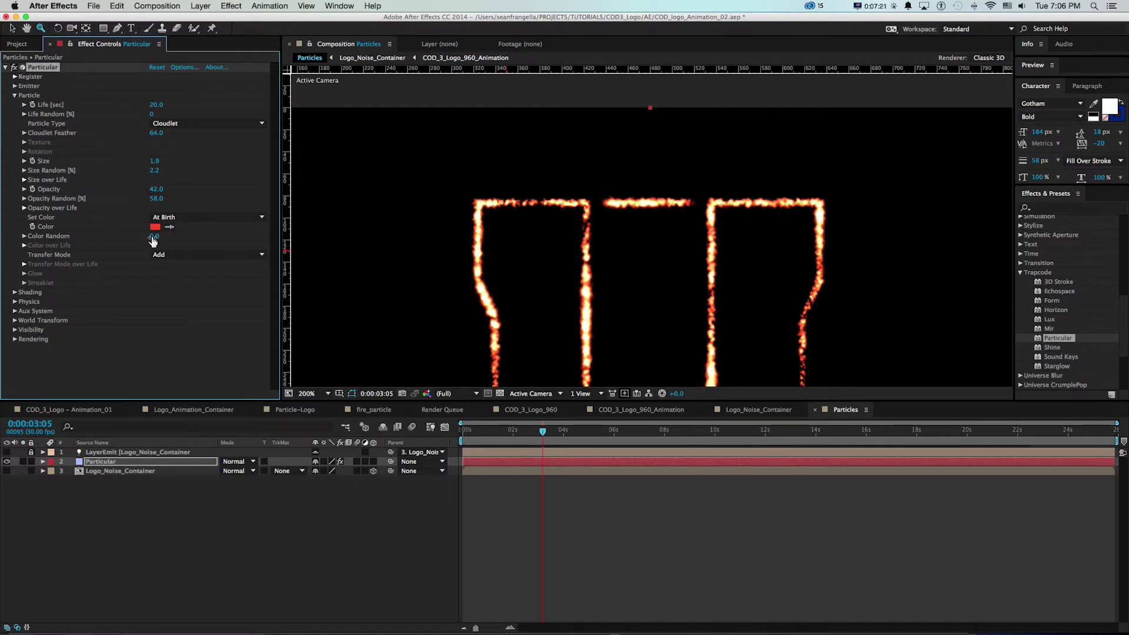
pyautogui.moveTo(156, 237); pyautogui.dragTo(271, 238)
pyautogui.click(177, 255)
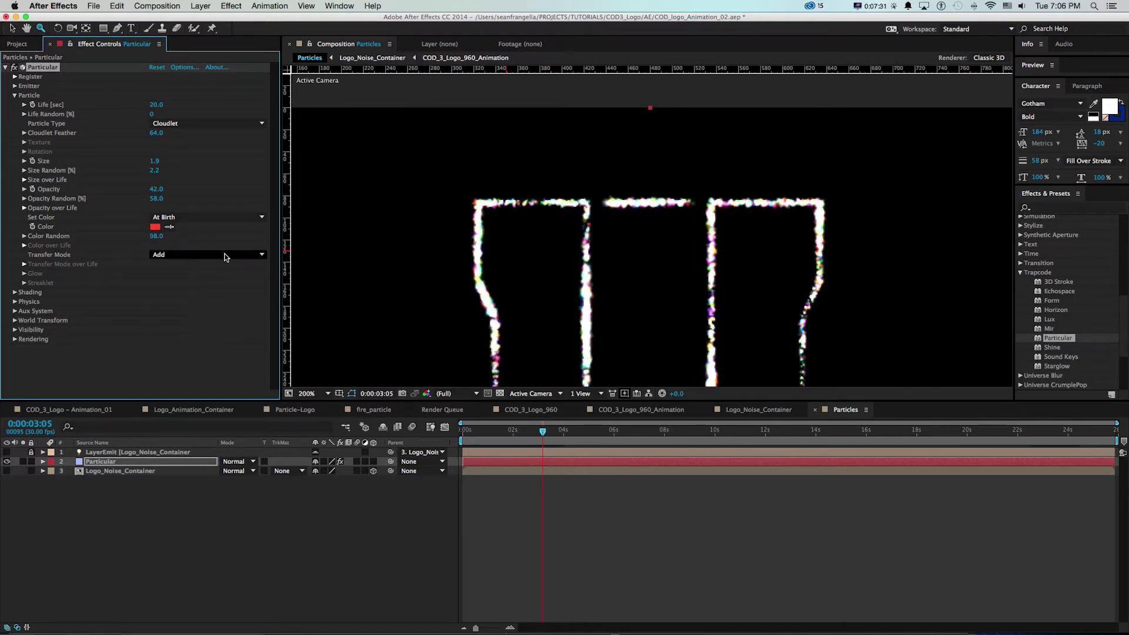
pyautogui.click(168, 262)
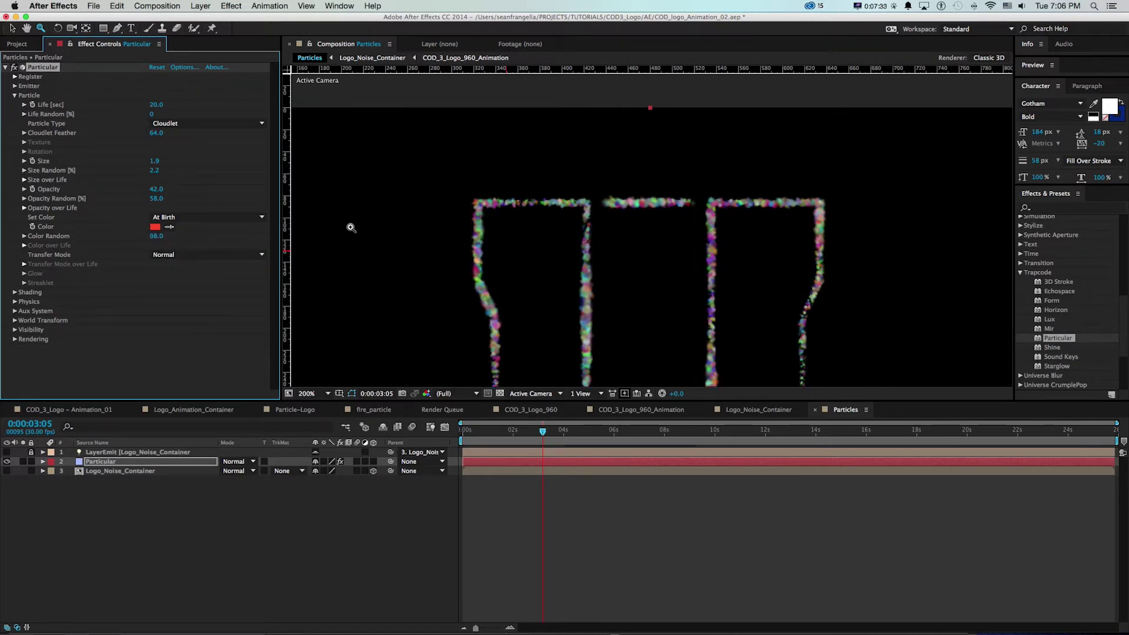
# Step: Set the particles' Color Random to 25 and their Transfer Mode to Add
pyautogui.moveTo(150, 236); pyautogui.dragTo(131, 240)
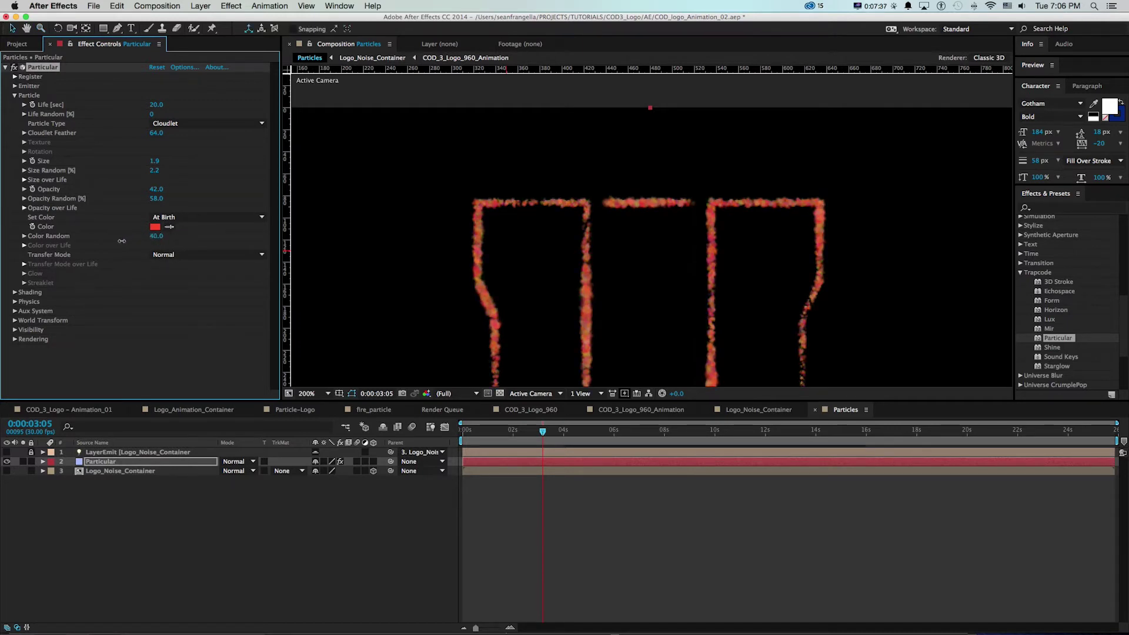
pyautogui.moveTo(123, 241); pyautogui.dragTo(148, 240)
pyautogui.click(188, 255)
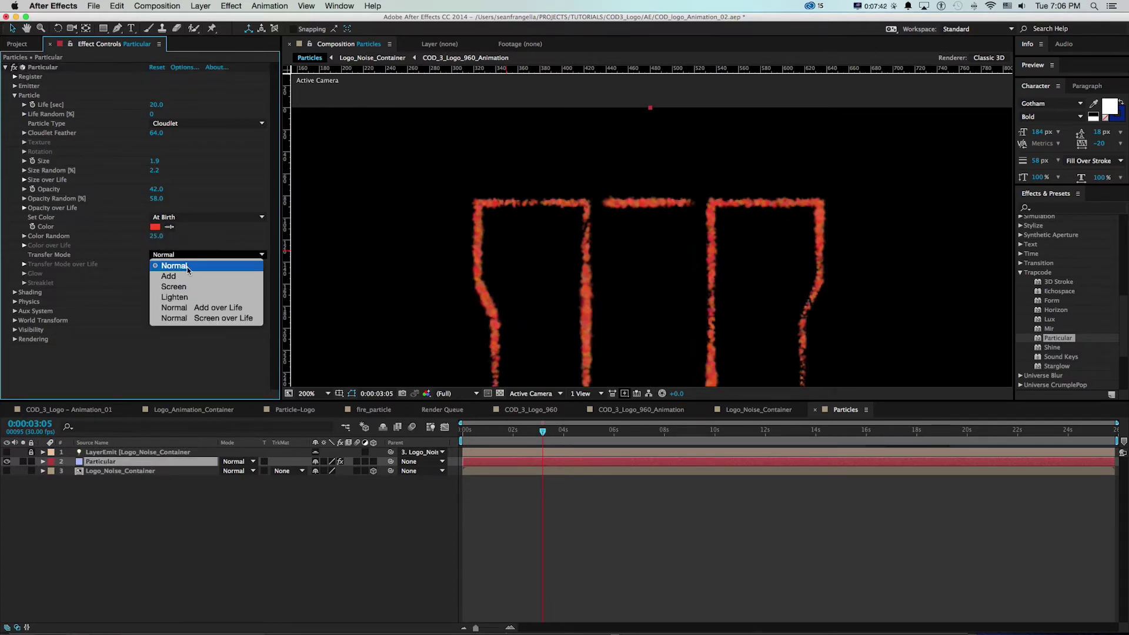
pyautogui.click(169, 275)
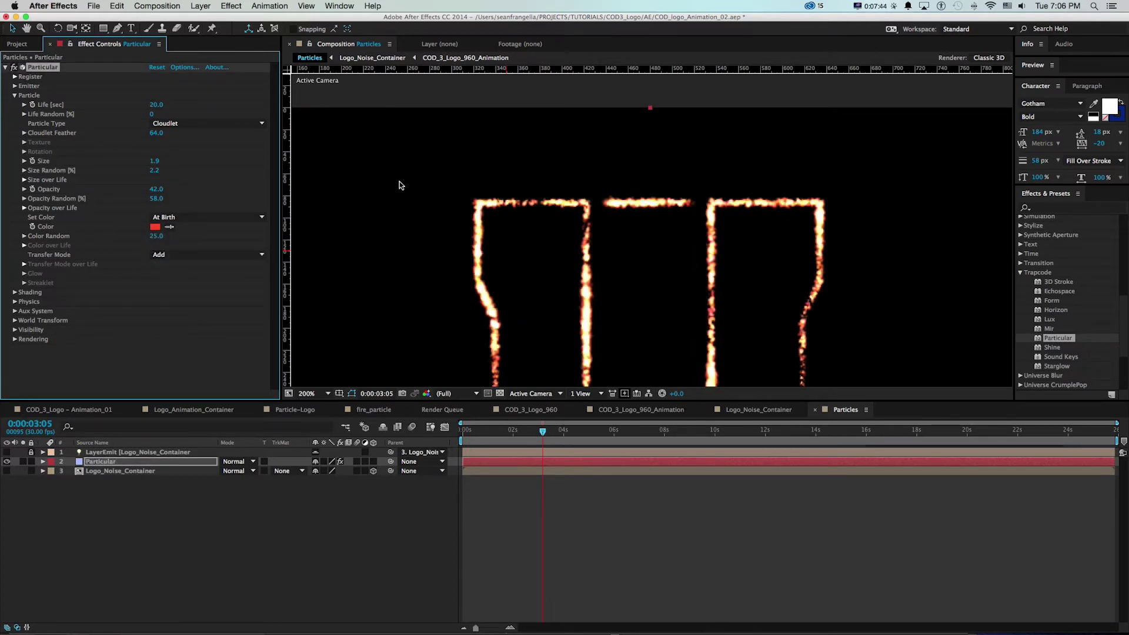
# Step: Preview the particle outline animation at 100% magnification and return to the composition's first frame
pyautogui.press(',')
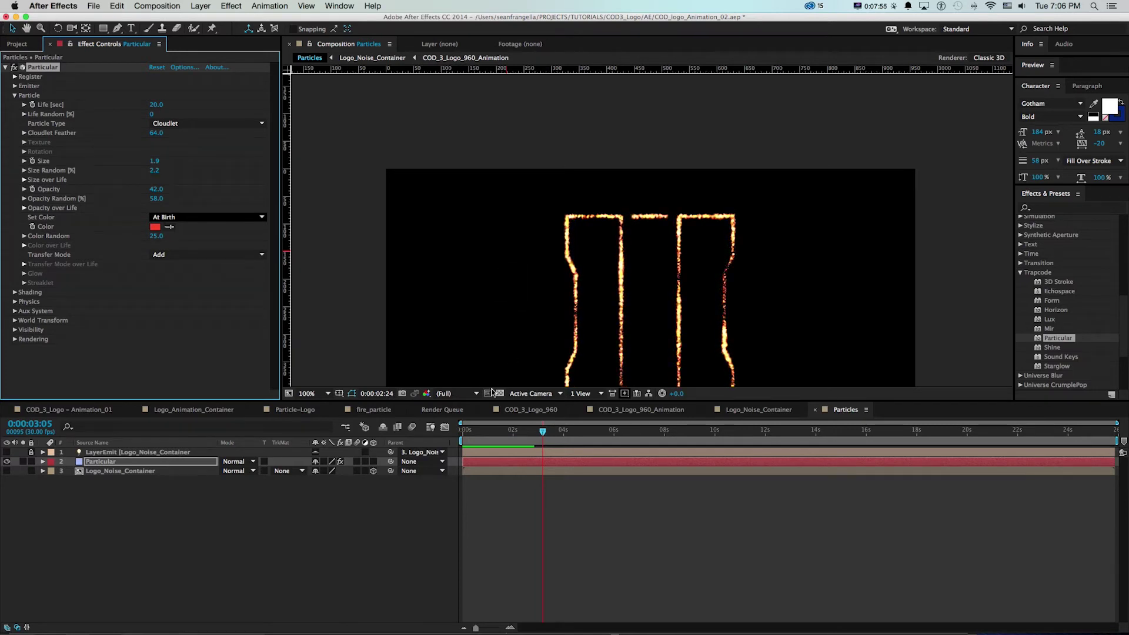
pyautogui.click(476, 432)
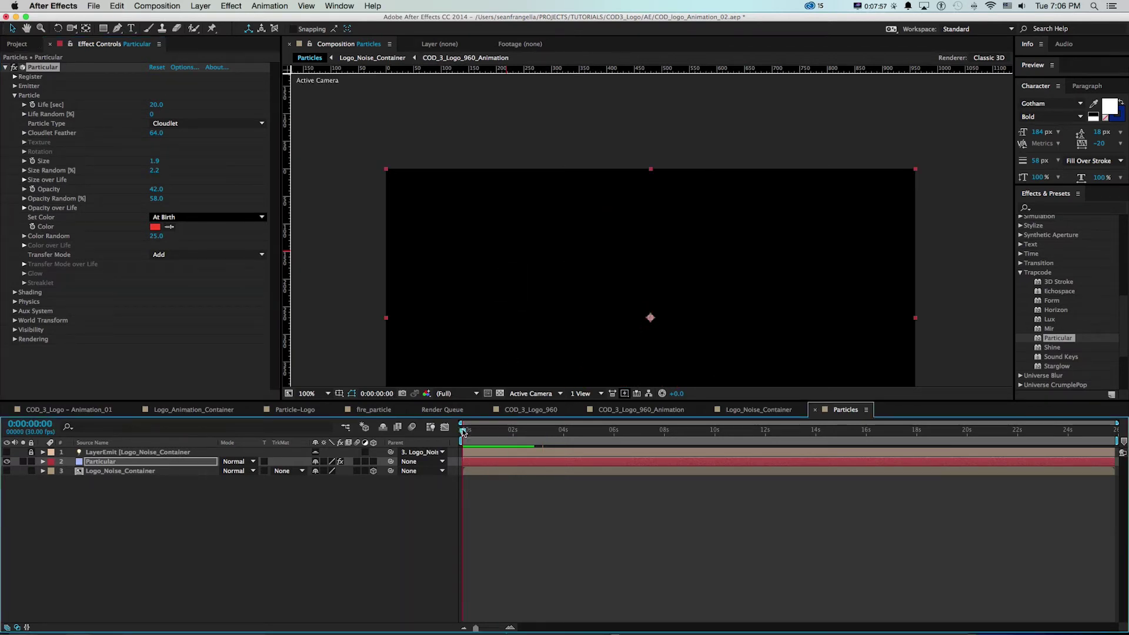
pyautogui.moveTo(472, 432); pyautogui.dragTo(459, 433)
# Step: Set Pre Run to 100 in the emitter's Emission Extras
pyautogui.click(14, 86)
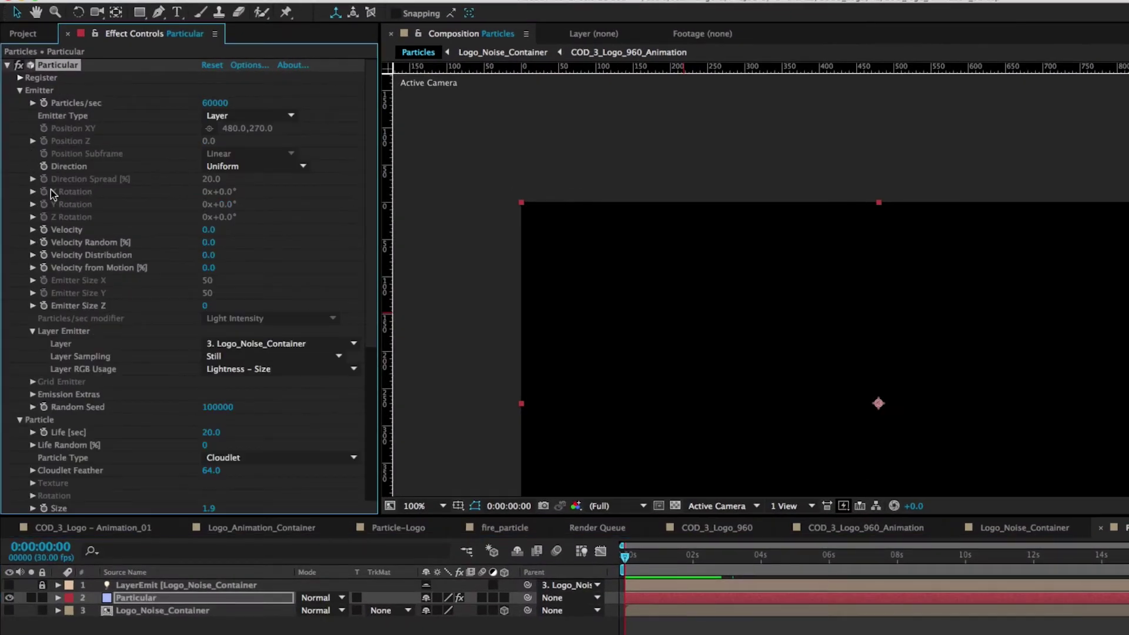
pyautogui.click(32, 394)
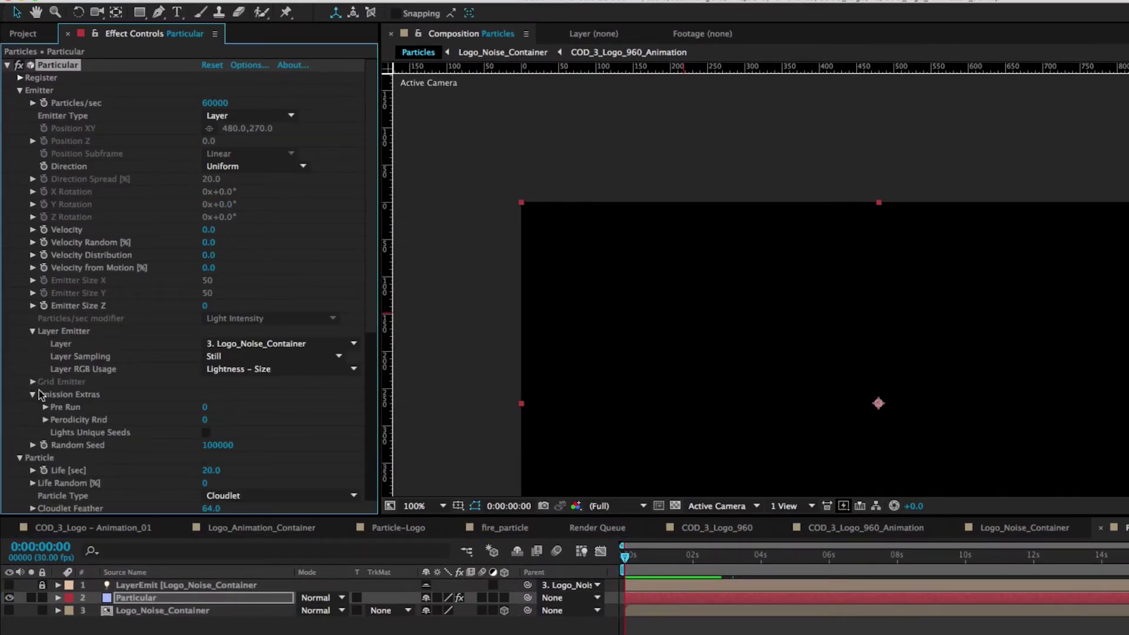
pyautogui.click(45, 407)
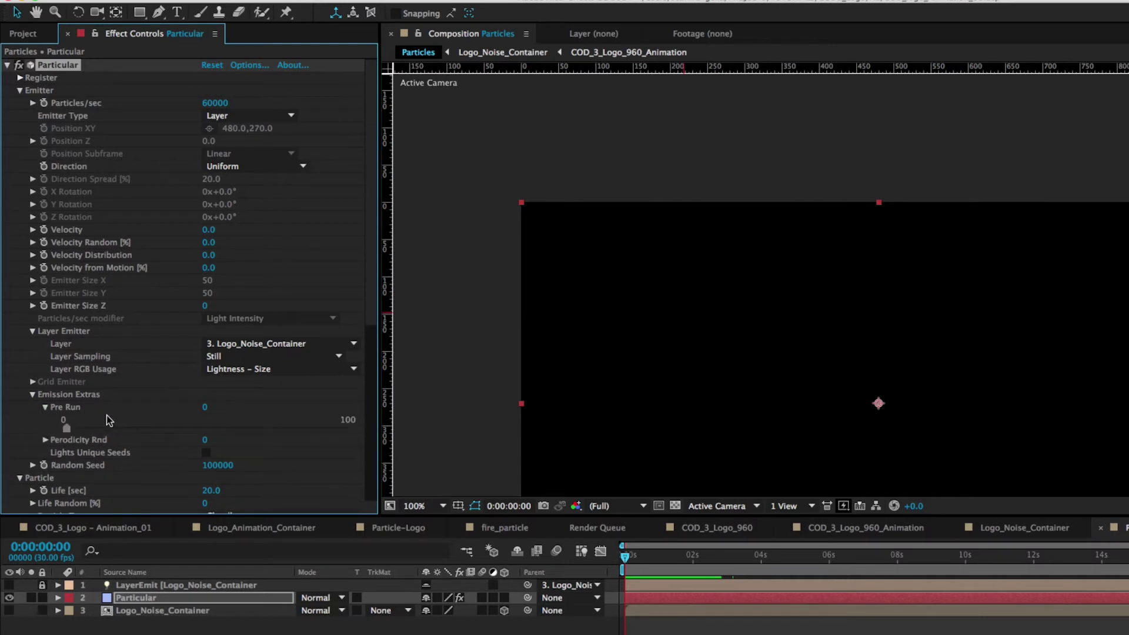
pyautogui.moveTo(68, 428); pyautogui.dragTo(316, 428)
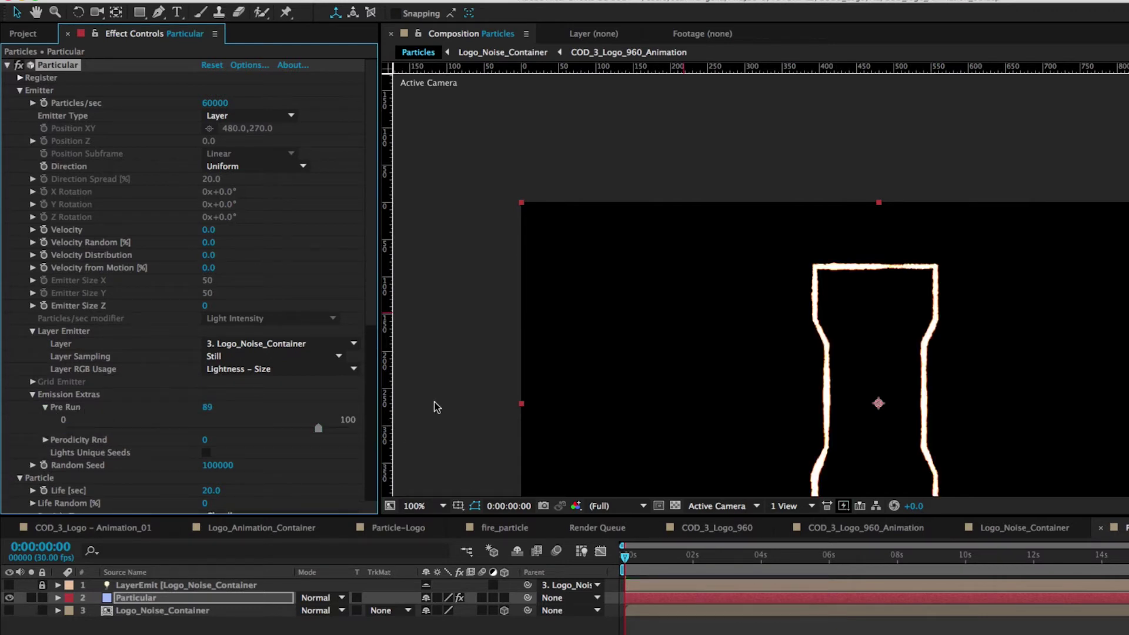
pyautogui.moveTo(356, 433); pyautogui.dragTo(373, 428)
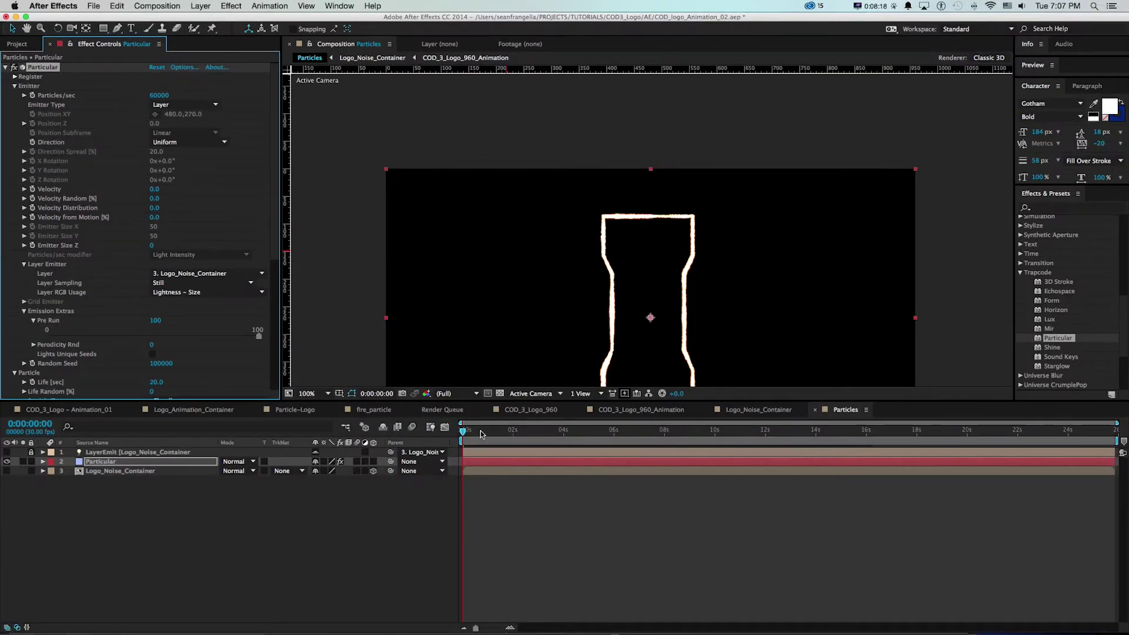
# Step: Move the time to about 2:04 and set the particle Size to 1.0 while inspecting the outline up close
pyautogui.moveTo(492, 432); pyautogui.dragTo(518, 433)
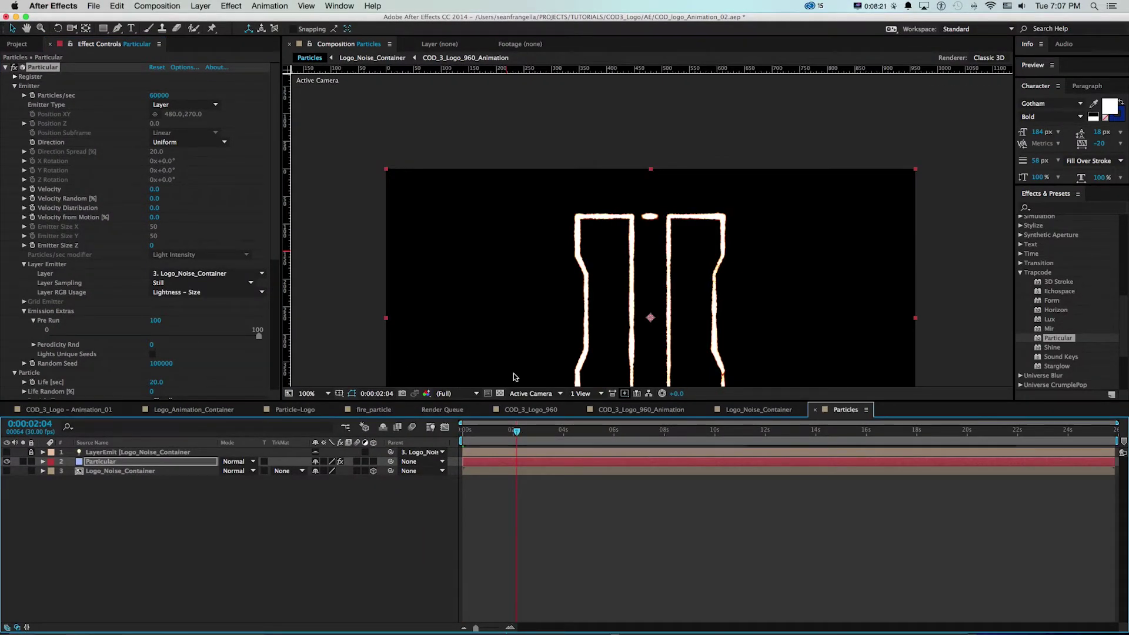
pyautogui.press('z')
pyautogui.click(159, 95)
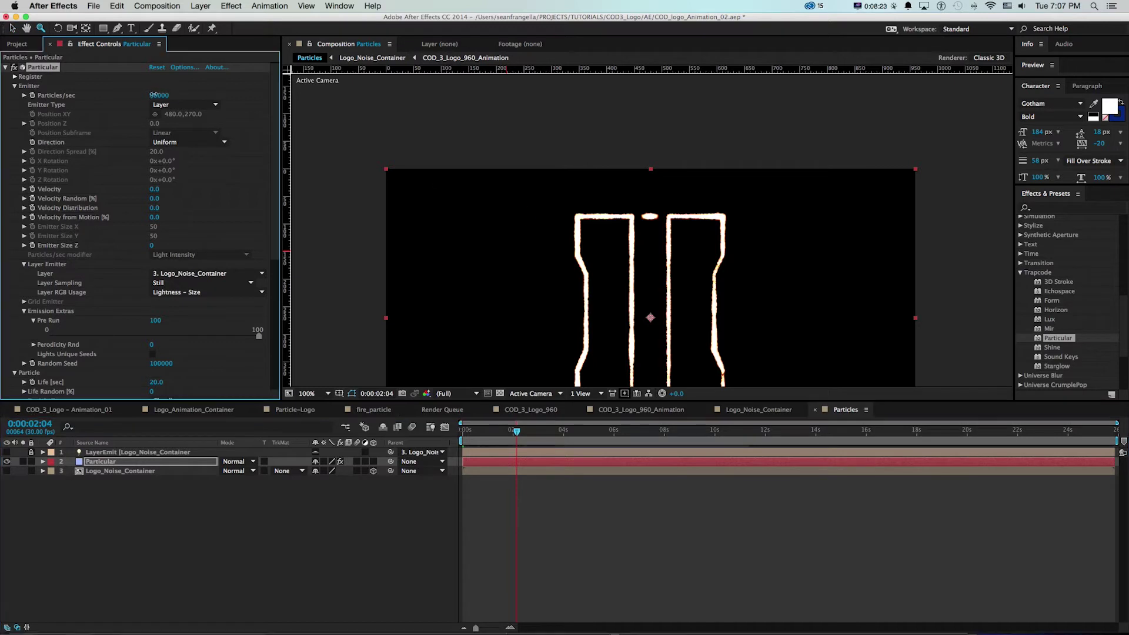
pyautogui.press('Return')
pyautogui.click(619, 238)
pyautogui.click(158, 96)
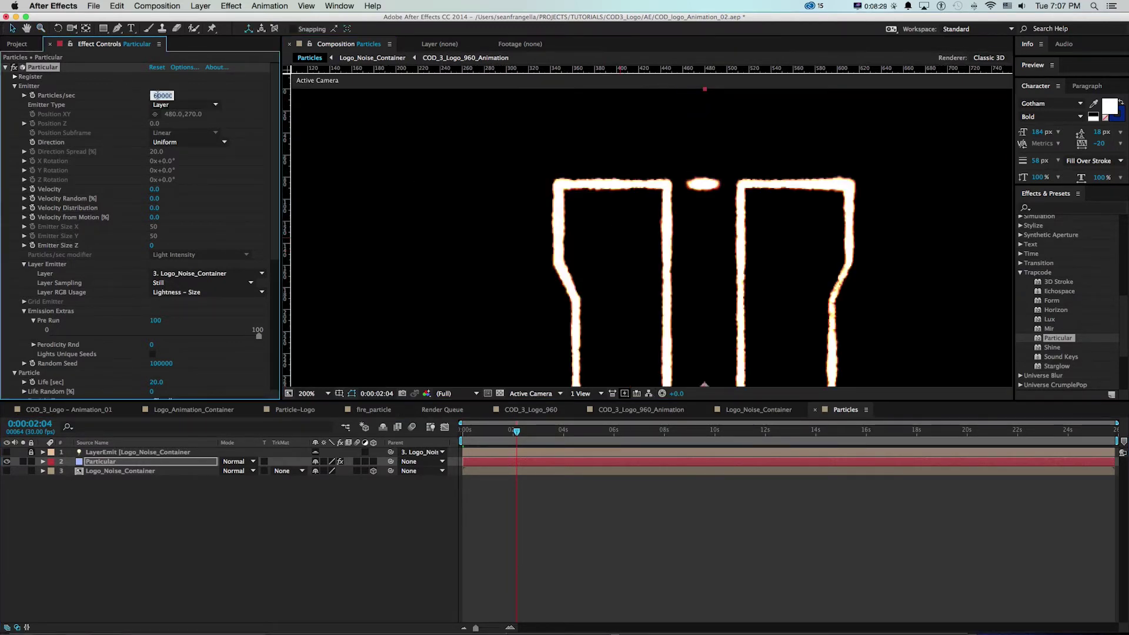
pyautogui.click(14, 86)
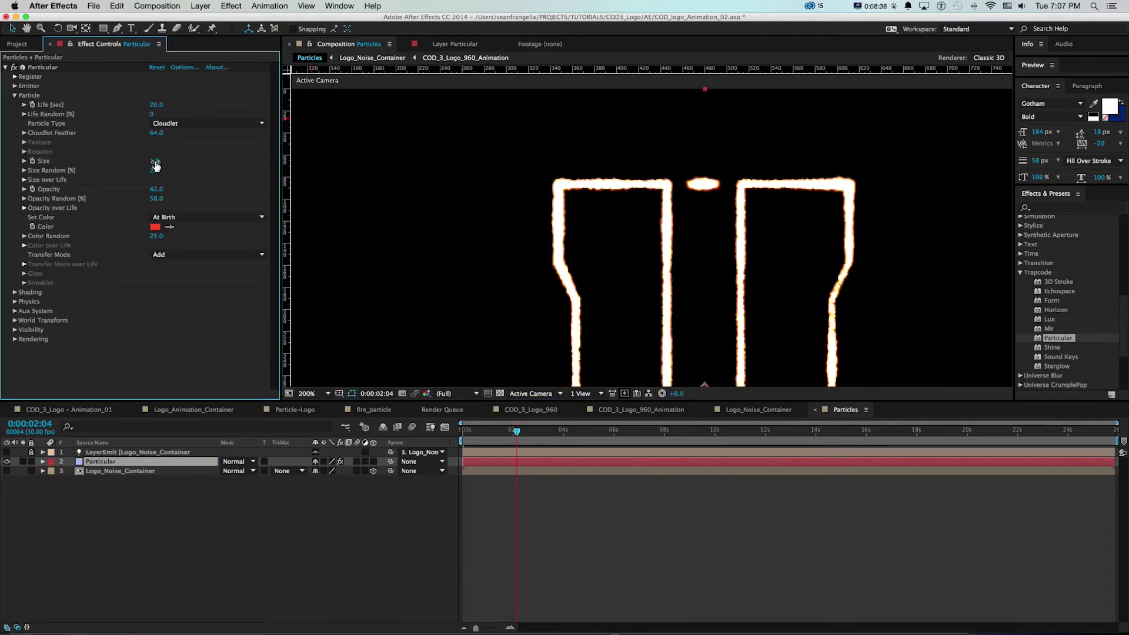
pyautogui.moveTo(154, 161); pyautogui.dragTo(176, 171)
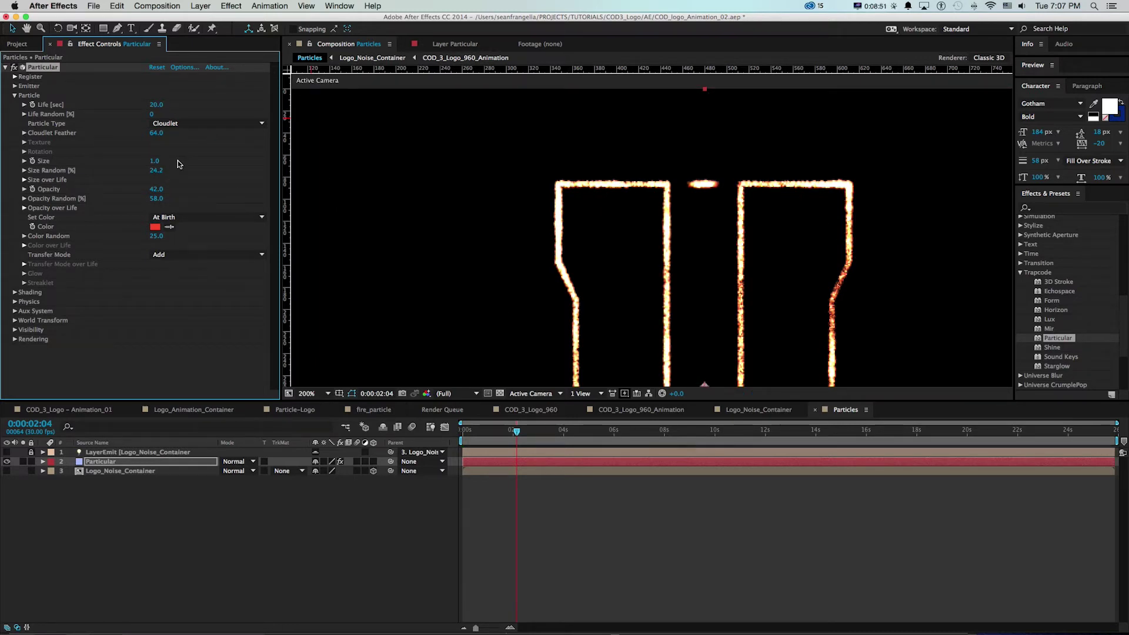
# Step: Set the emitter's Particles/sec to 40000 and view the outline at 100% magnification
pyautogui.click(15, 86)
pyautogui.click(158, 95)
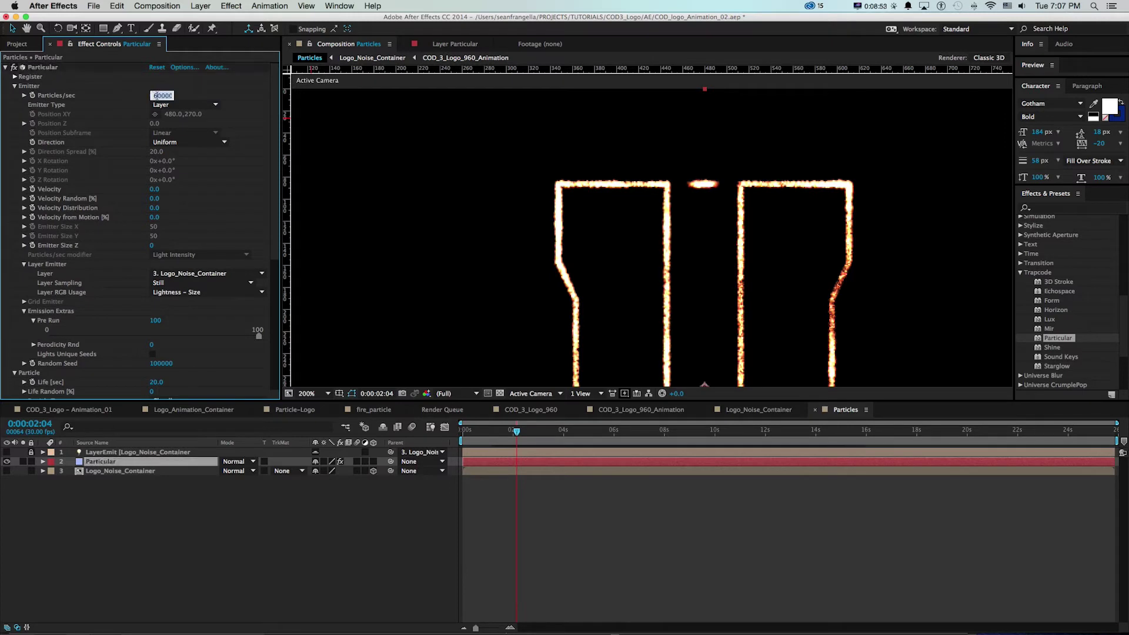
pyautogui.write('40000')
pyautogui.press('Return')
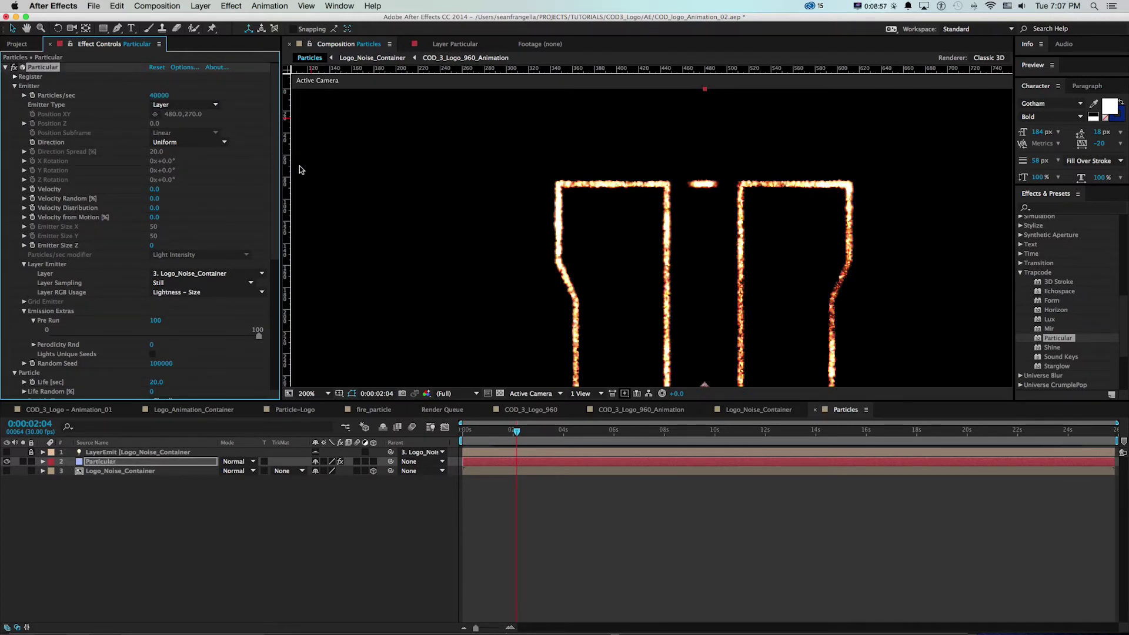
pyautogui.press('/')
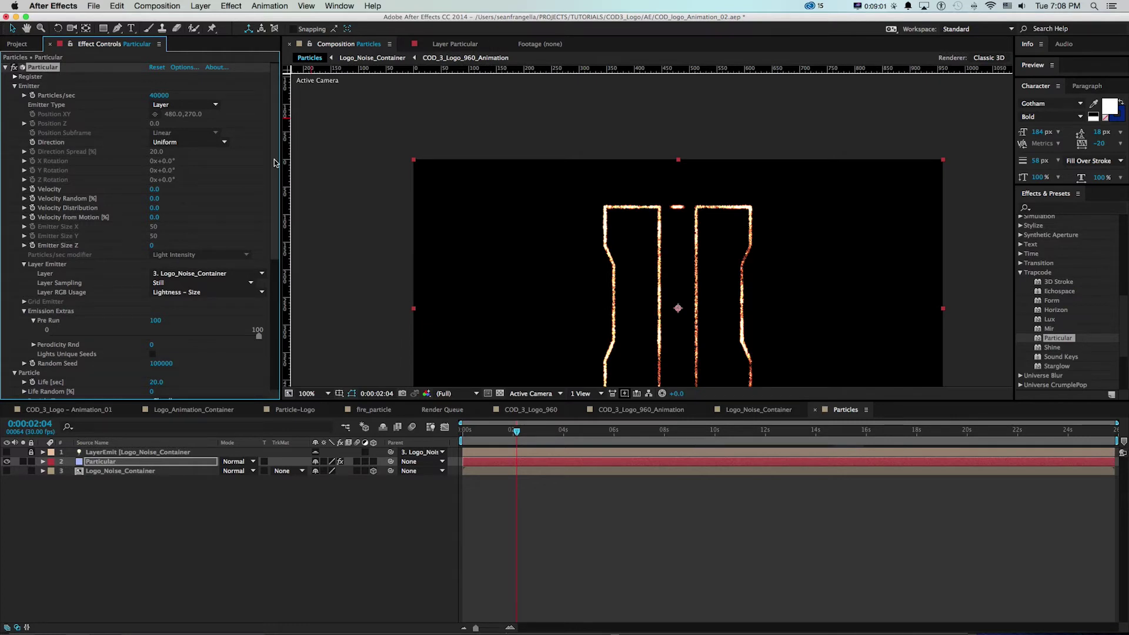
# Step: Set the particles' Size Random to 50 and inspect the outline's texture up close
pyautogui.scroll(-5, 158, 264)
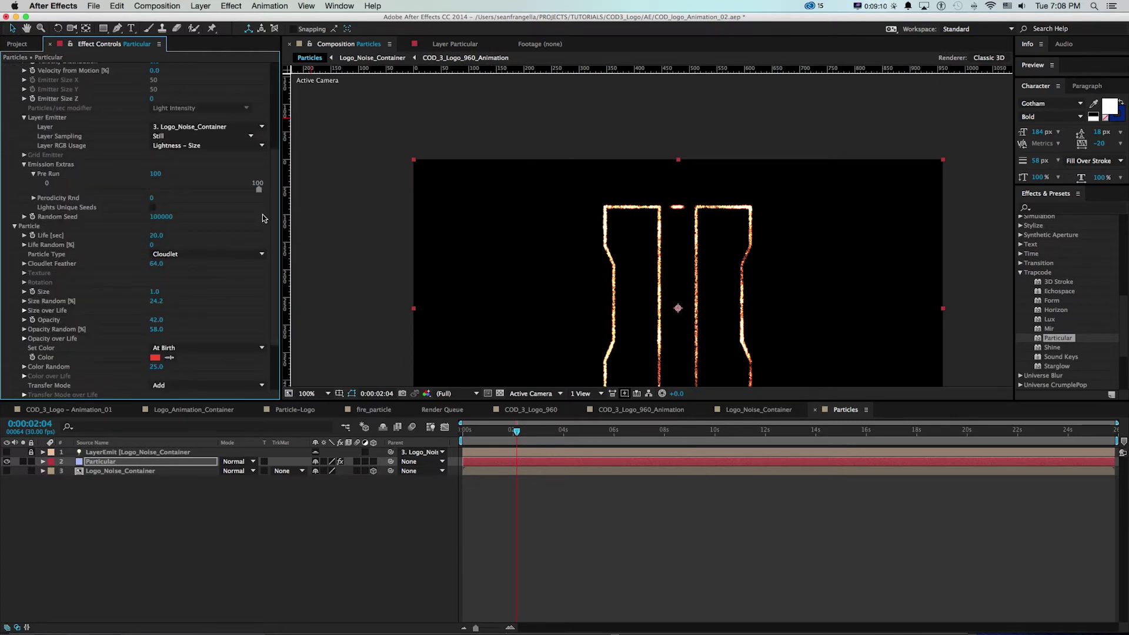
pyautogui.moveTo(156, 301)
pyautogui.mouseDown()
pyautogui.moveTo(198, 304)
pyautogui.moveTo(163, 307)
pyautogui.mouseUp()
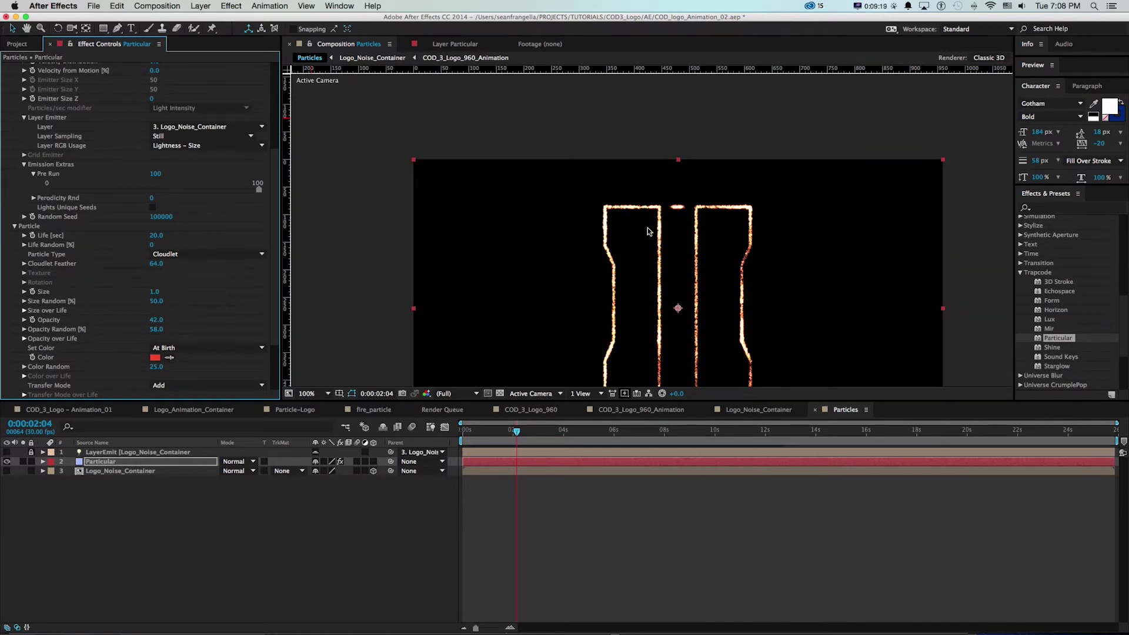
pyautogui.scroll(4, 611, 211)
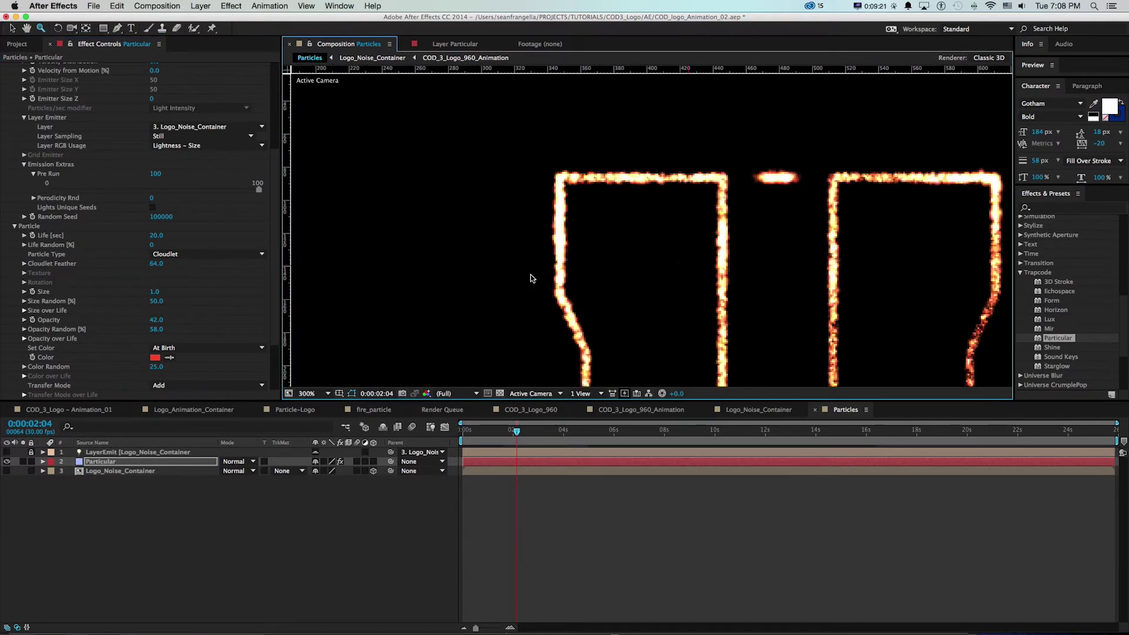
pyautogui.scroll(-1, 529, 247)
pyautogui.press('/')
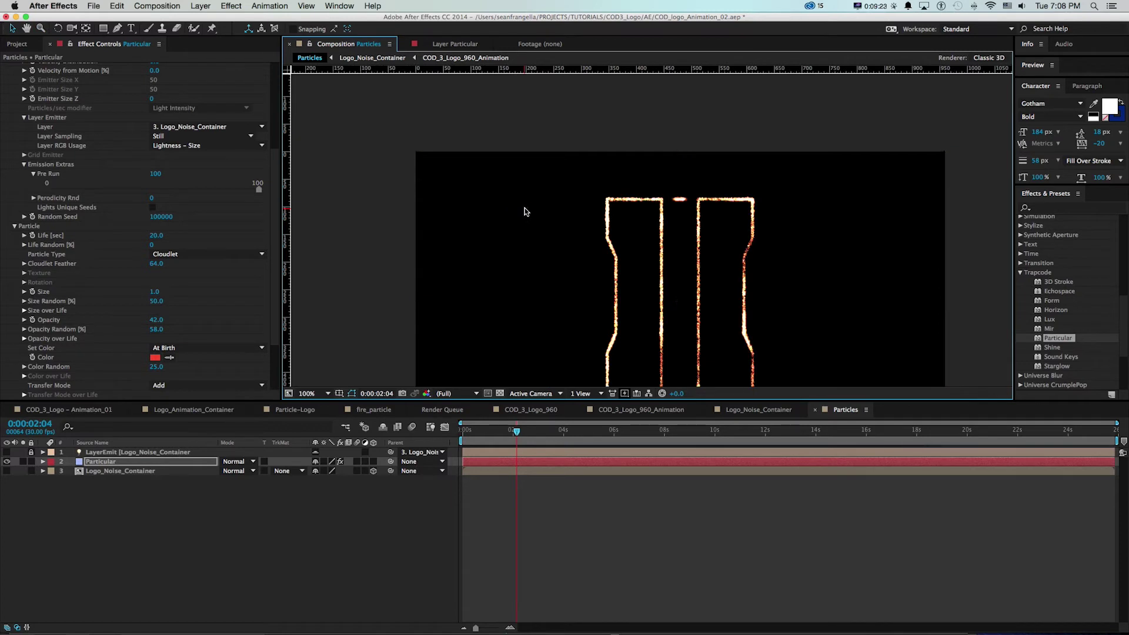
# Step: Preview the particle animation and enable motion blur for the Particular and Logo_Noise_Container layers in the Particles composition
pyautogui.press('KP_0')
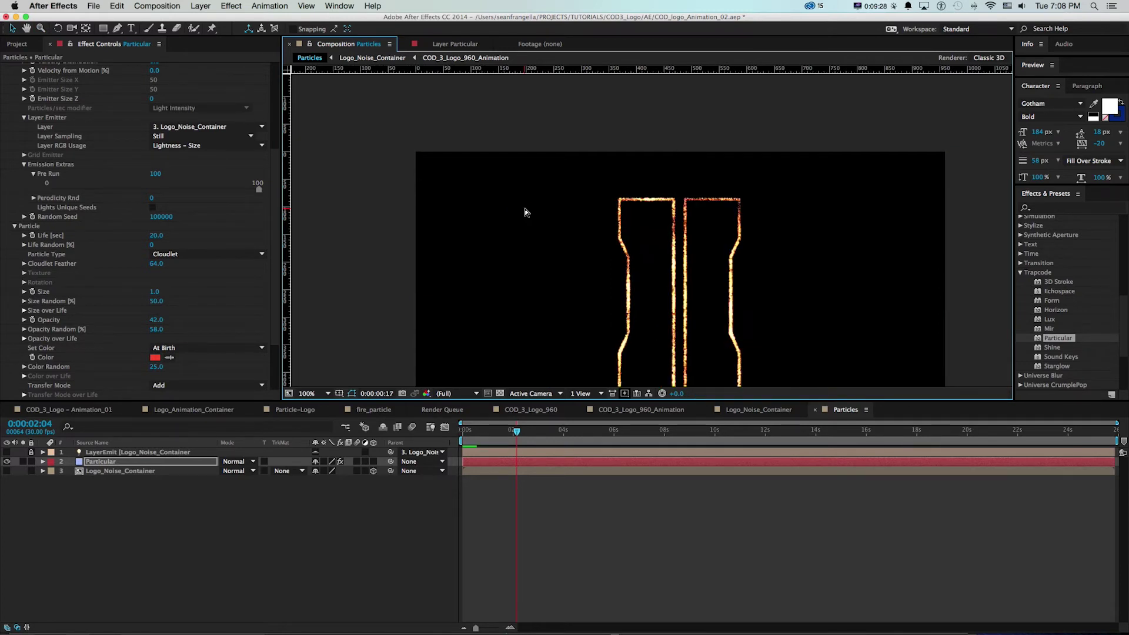
pyautogui.click(465, 431)
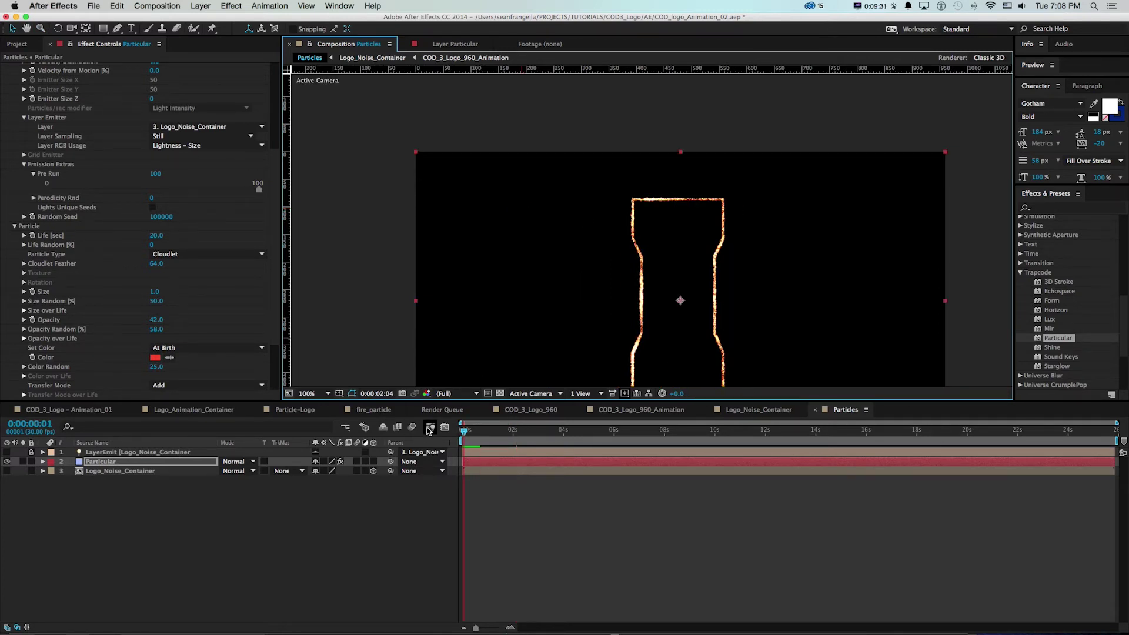
pyautogui.moveTo(464, 431); pyautogui.dragTo(468, 432)
pyautogui.click(354, 462)
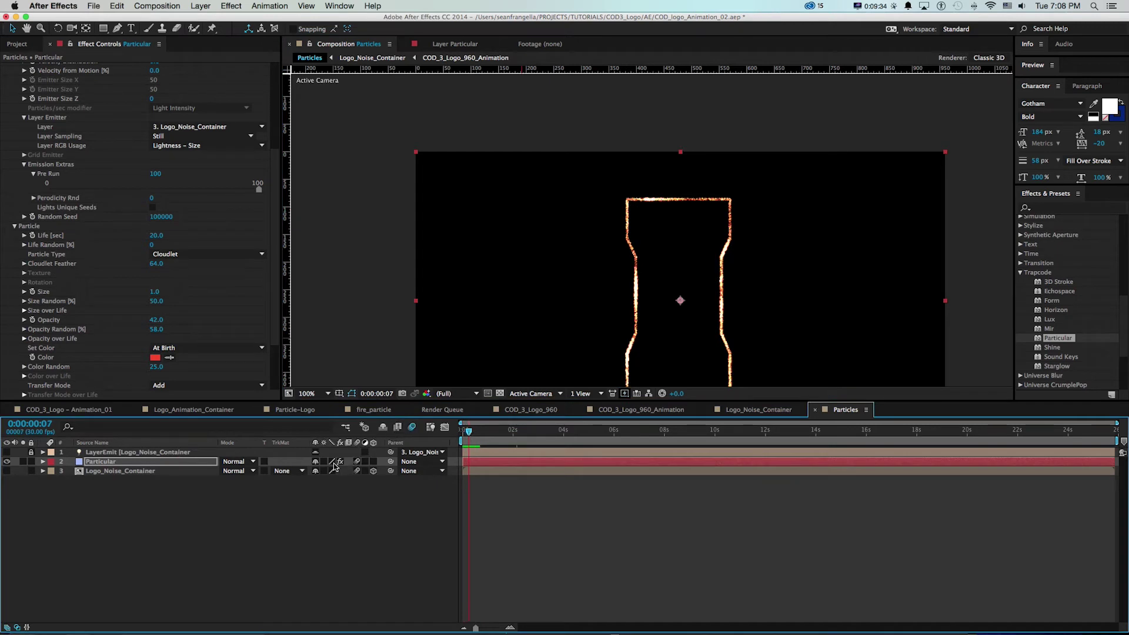
# Step: Check the nested COD_3_Logo_960_Animation and Logo_Noise_Container compositions, and examine the particle outline at several times in the Particles composition
pyautogui.click(660, 409)
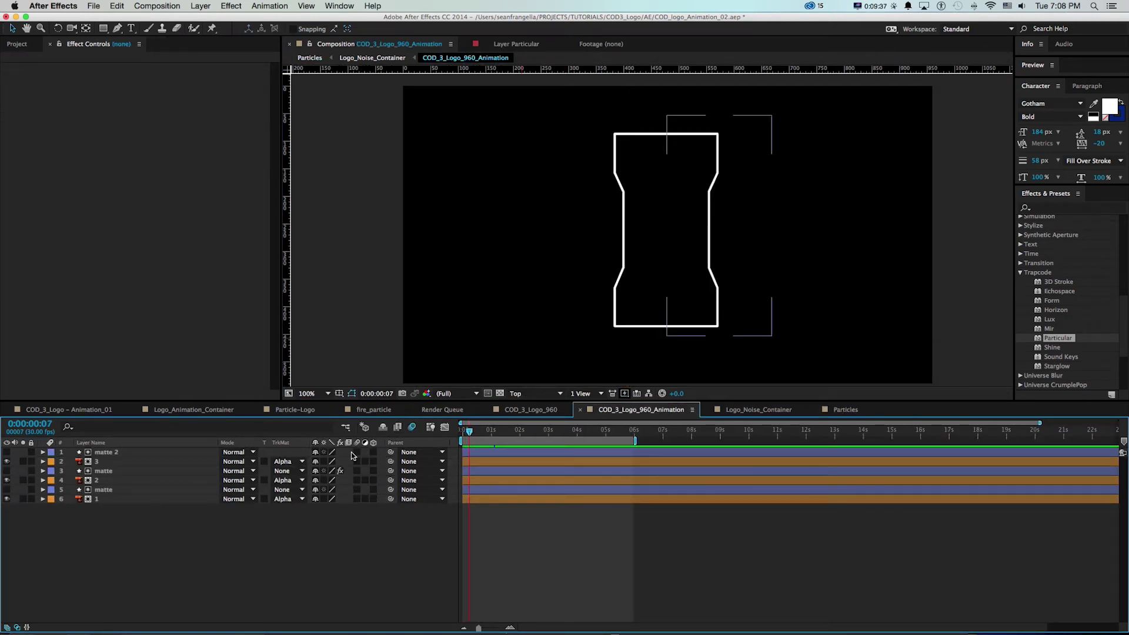
pyautogui.click(747, 410)
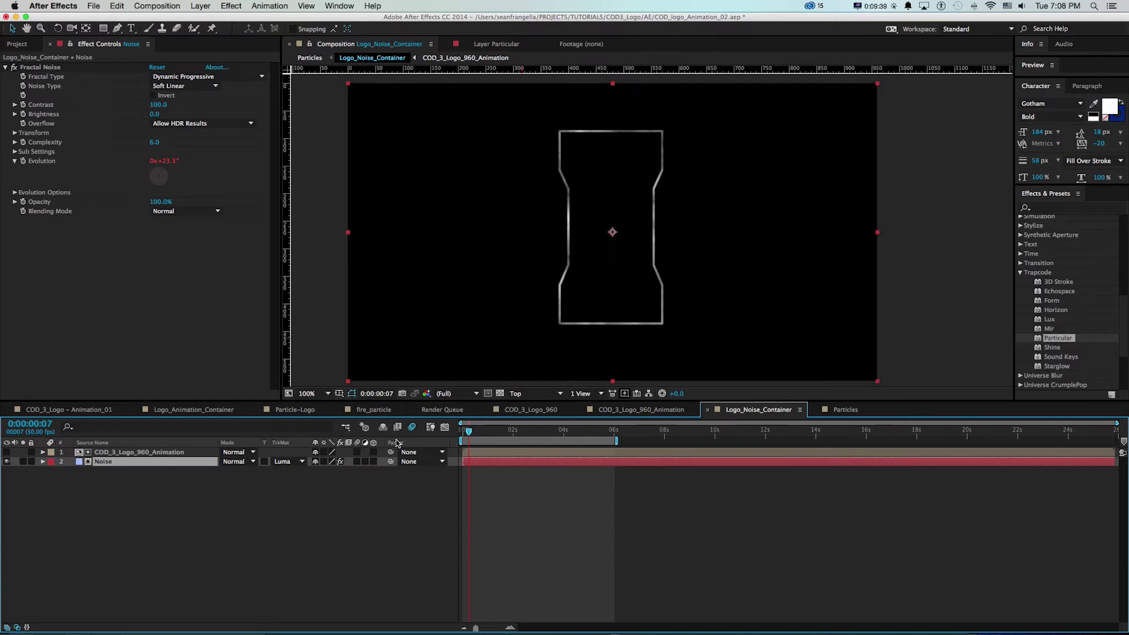
pyautogui.click(817, 412)
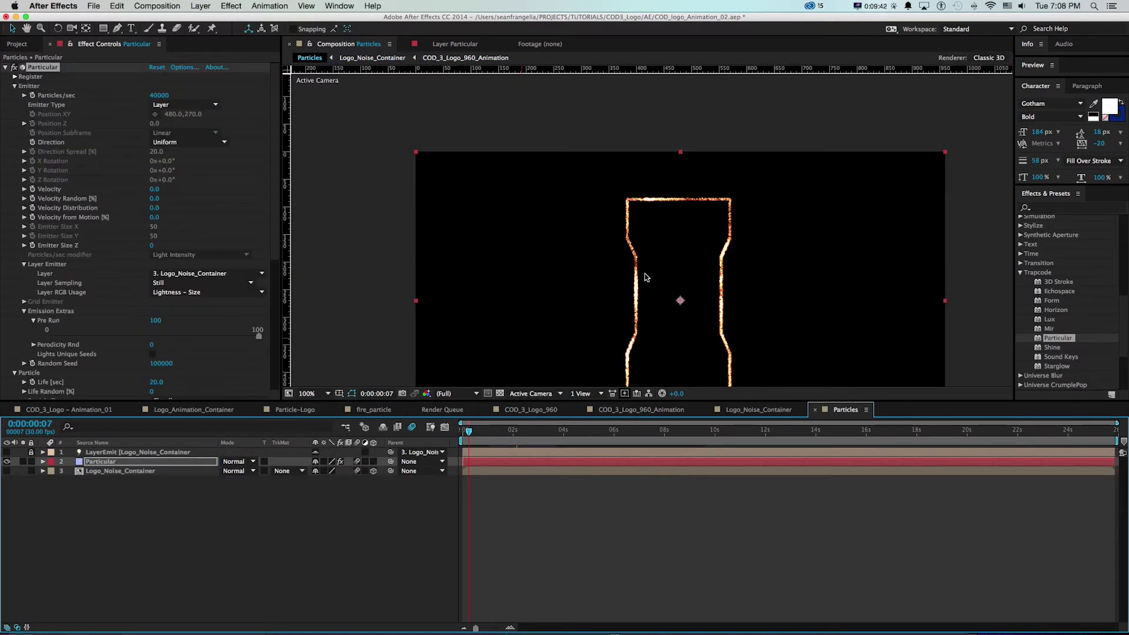
pyautogui.scroll(2, 668, 219)
pyautogui.scroll(-2, 668, 220)
pyautogui.moveTo(670, 194)
pyautogui.mouseDown()
pyautogui.moveTo(670, 141)
pyautogui.moveTo(654, 181)
pyautogui.mouseUp()
pyautogui.click(494, 432)
pyautogui.click(517, 433)
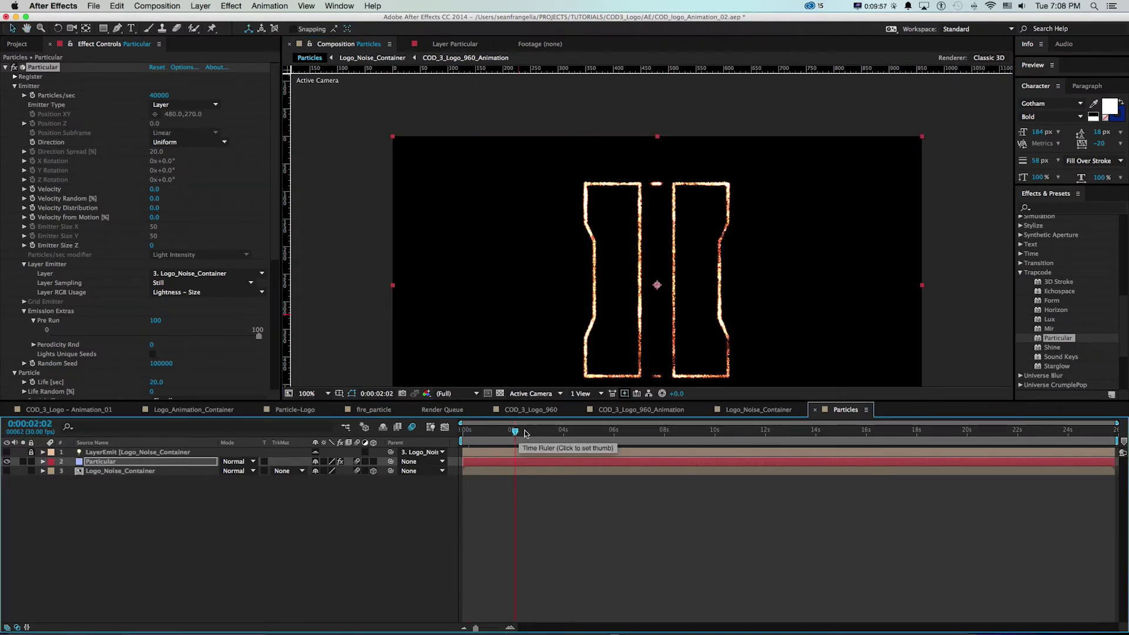
pyautogui.click(468, 432)
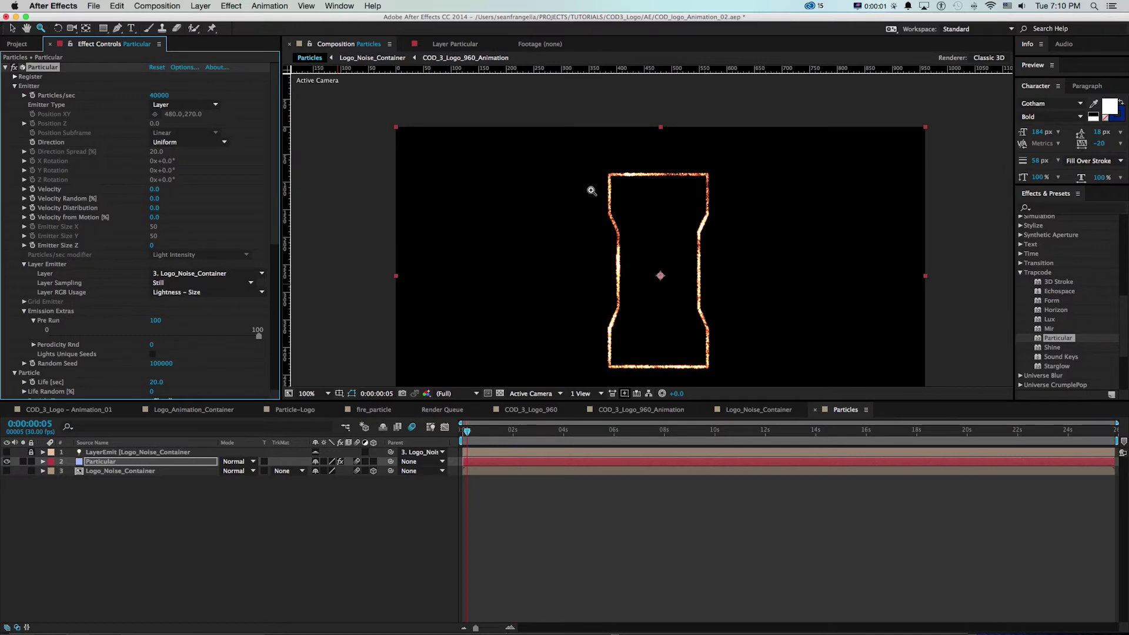
# Step: Set the emitter's Velocity to 0.1 and Velocity from Motion to 15
pyautogui.scroll(1, 594, 191)
pyautogui.moveTo(661, 217); pyautogui.dragTo(579, 206)
pyautogui.scroll(-5, 223, 164)
pyautogui.scroll(5, 176, 182)
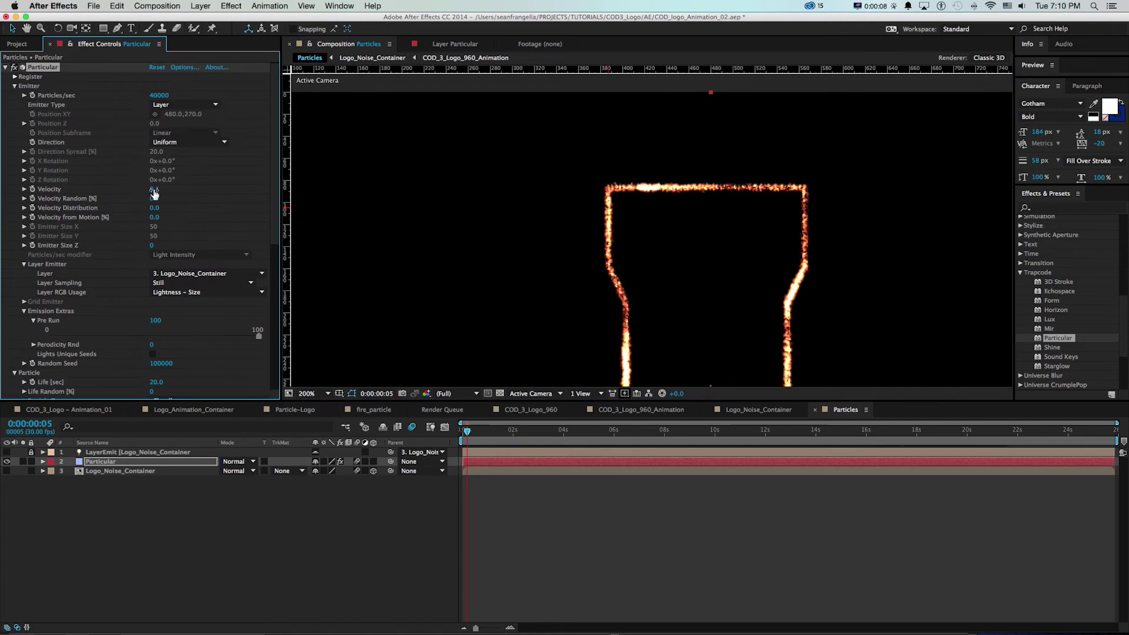
pyautogui.click(154, 218)
pyautogui.press('Return')
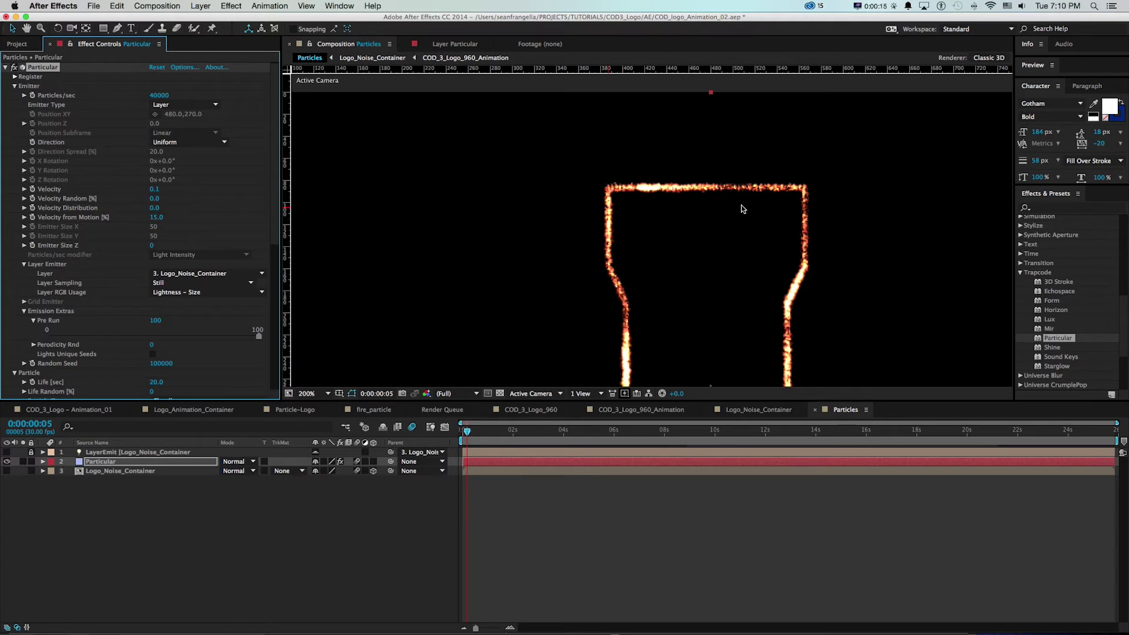
pyautogui.moveTo(675, 264); pyautogui.dragTo(665, 251)
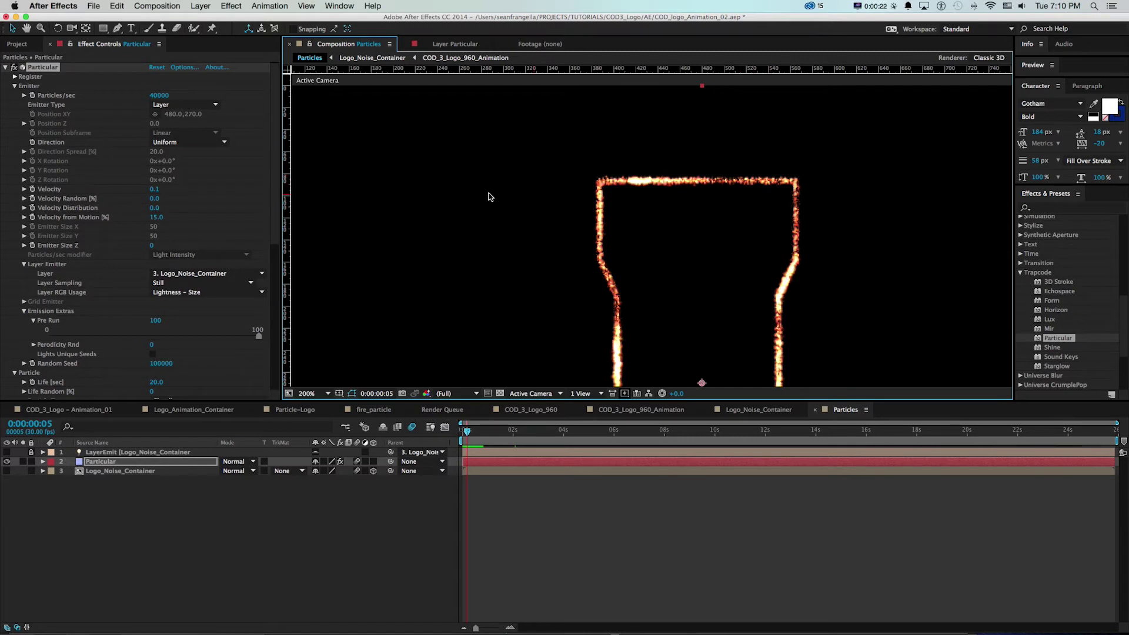
# Step: Raise the emitter's Particles/sec to 200000
pyautogui.scroll(-5, 261, 187)
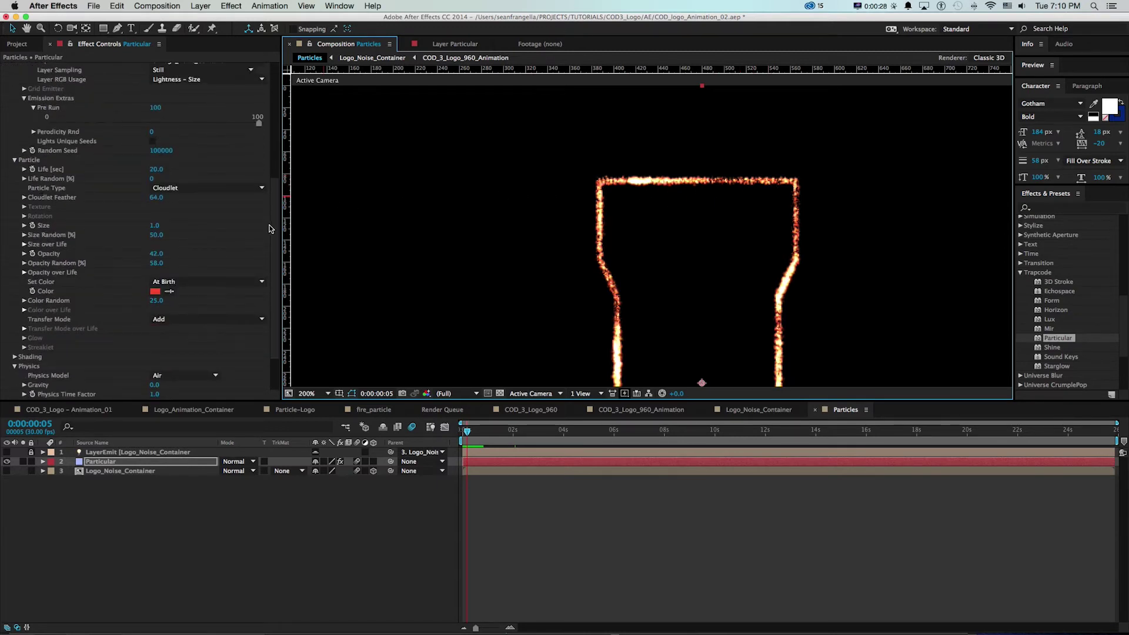
pyautogui.scroll(5, 235, 117)
pyautogui.click(176, 104)
pyautogui.click(159, 94)
pyautogui.click(159, 95)
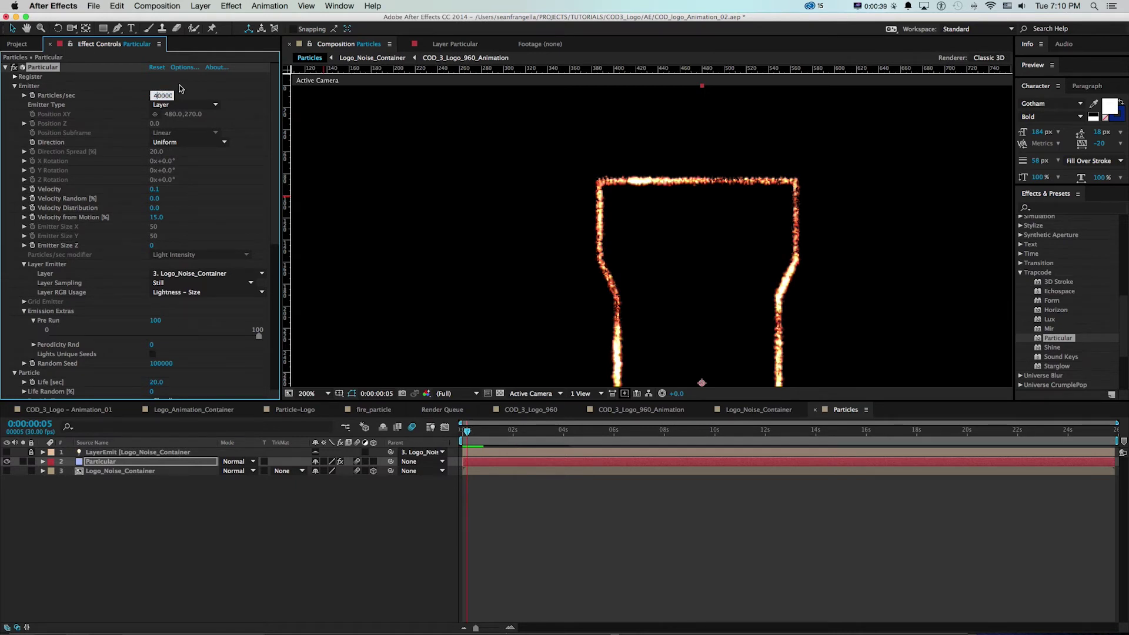
pyautogui.write('200000')
pyautogui.press('Return')
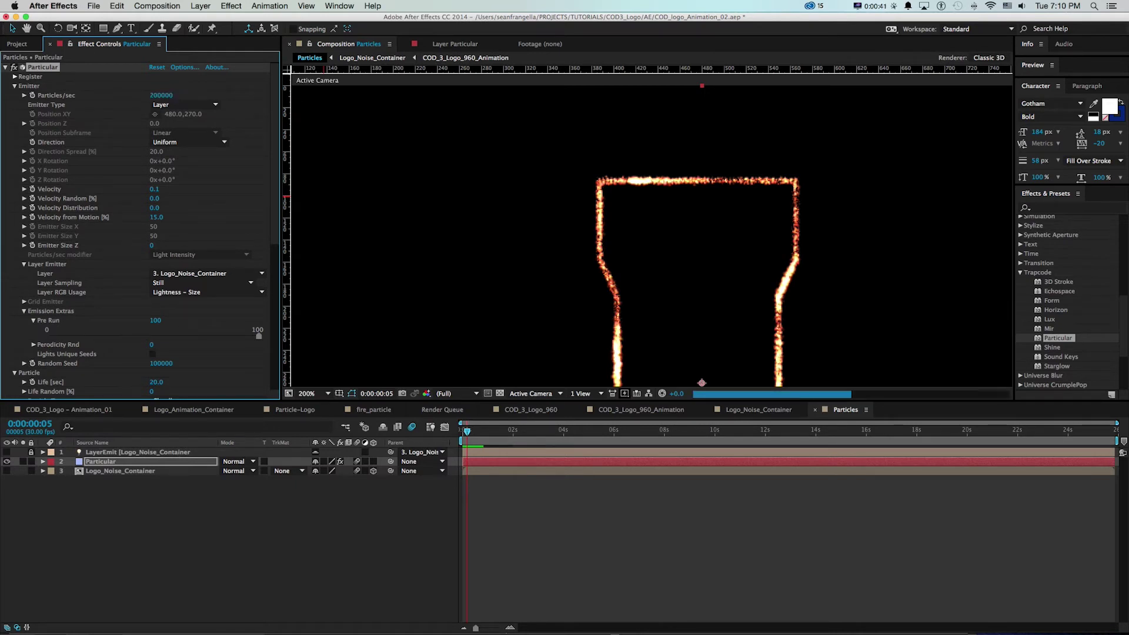
# Step: Try a particle Size of 0.5 with Size Random at 25
pyautogui.scroll(-10, 182, 242)
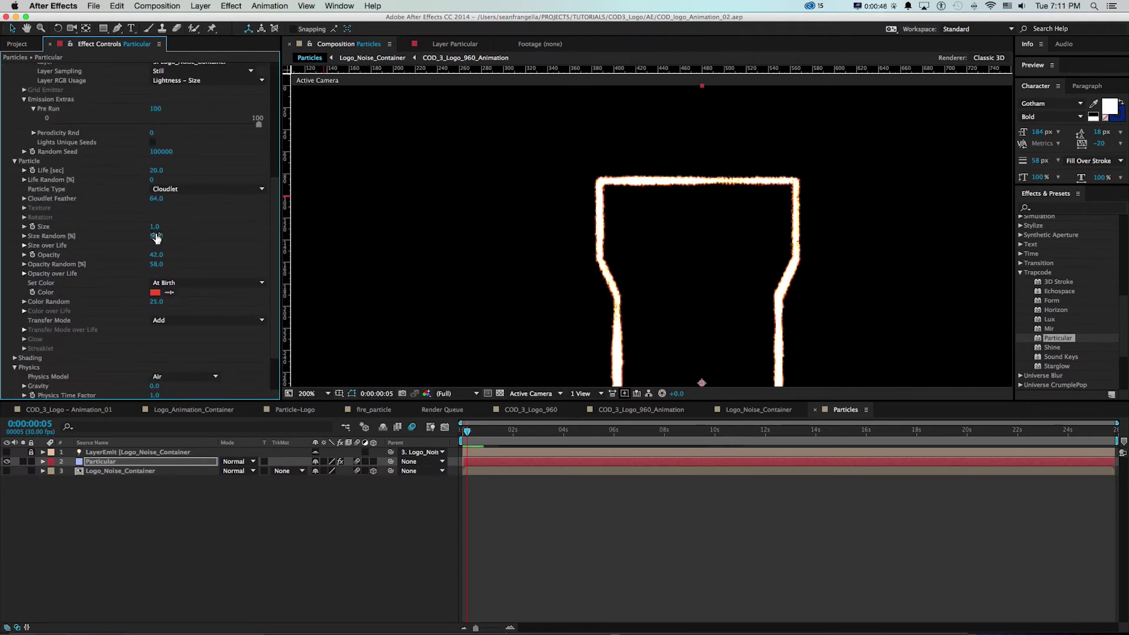
pyautogui.moveTo(157, 233); pyautogui.dragTo(153, 229)
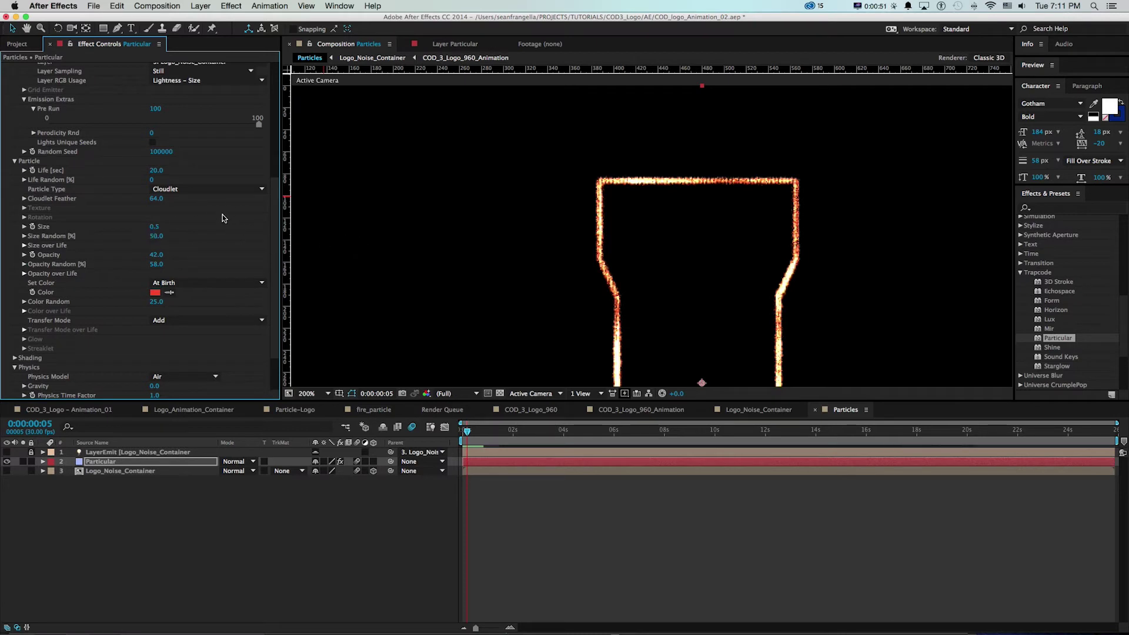
pyautogui.moveTo(155, 235); pyautogui.dragTo(151, 235)
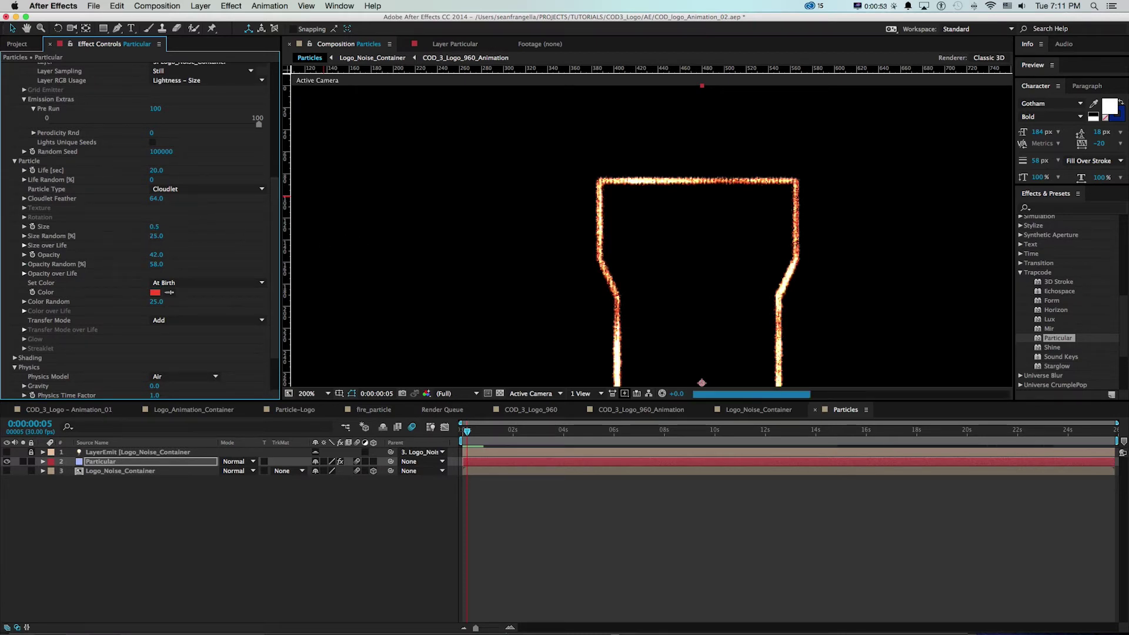
# Step: Set the particle Size to 0.75 and the Opacity to 15
pyautogui.click(155, 228)
pyautogui.press('BackSpace')
pyautogui.write('.75')
pyautogui.press('Return')
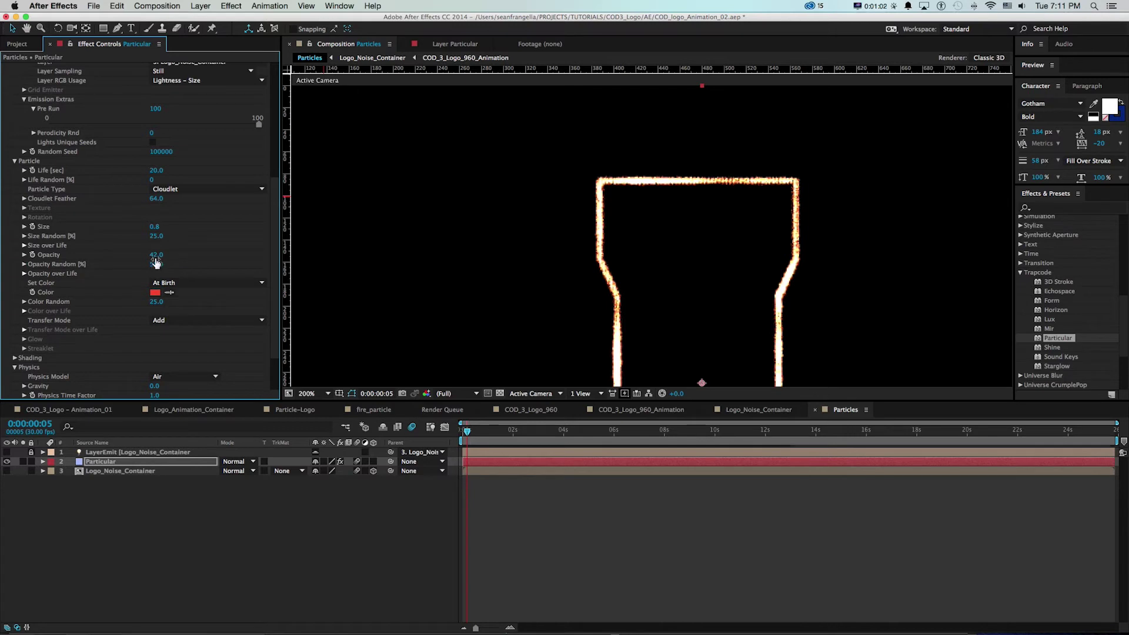
pyautogui.click(157, 254)
pyautogui.write('15')
pyautogui.press('Return')
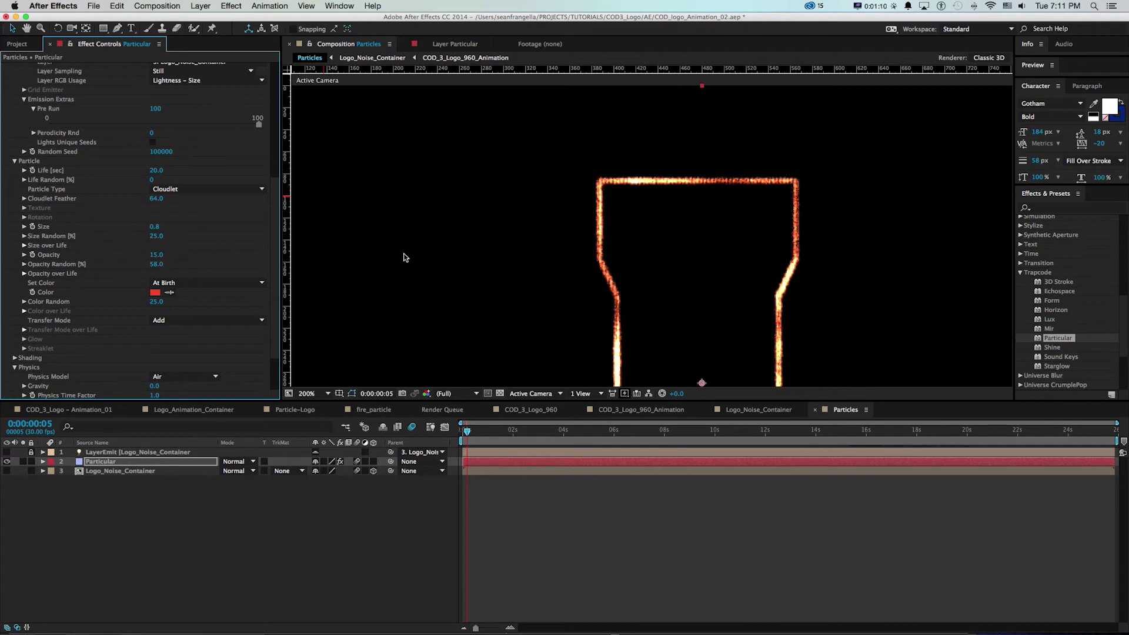
# Step: View the whole outline at 100% magnification and raise the particles' Size Random, trying 50 and settling on 75
pyautogui.scroll(-2, 470, 266)
pyautogui.press('v')
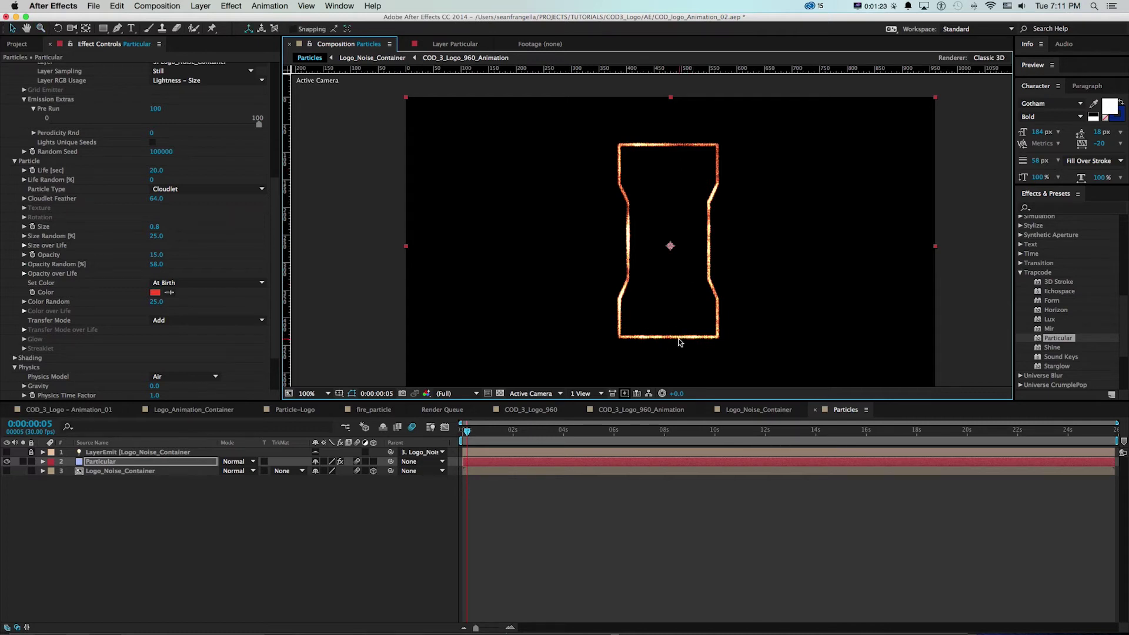
pyautogui.moveTo(660, 340); pyautogui.dragTo(652, 345)
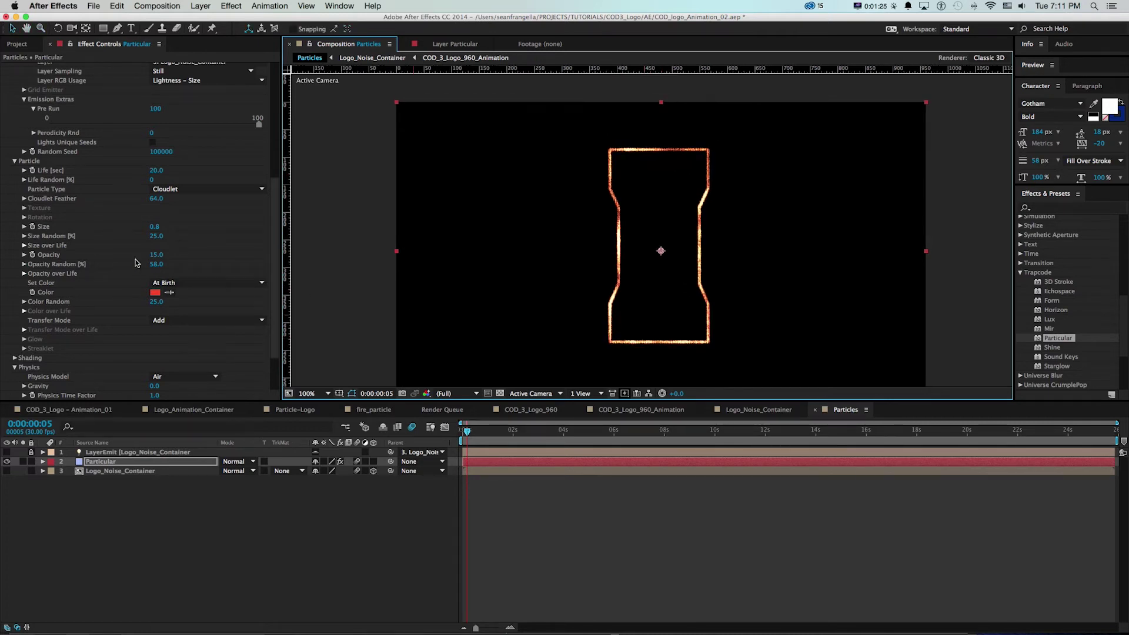
pyautogui.click(153, 236)
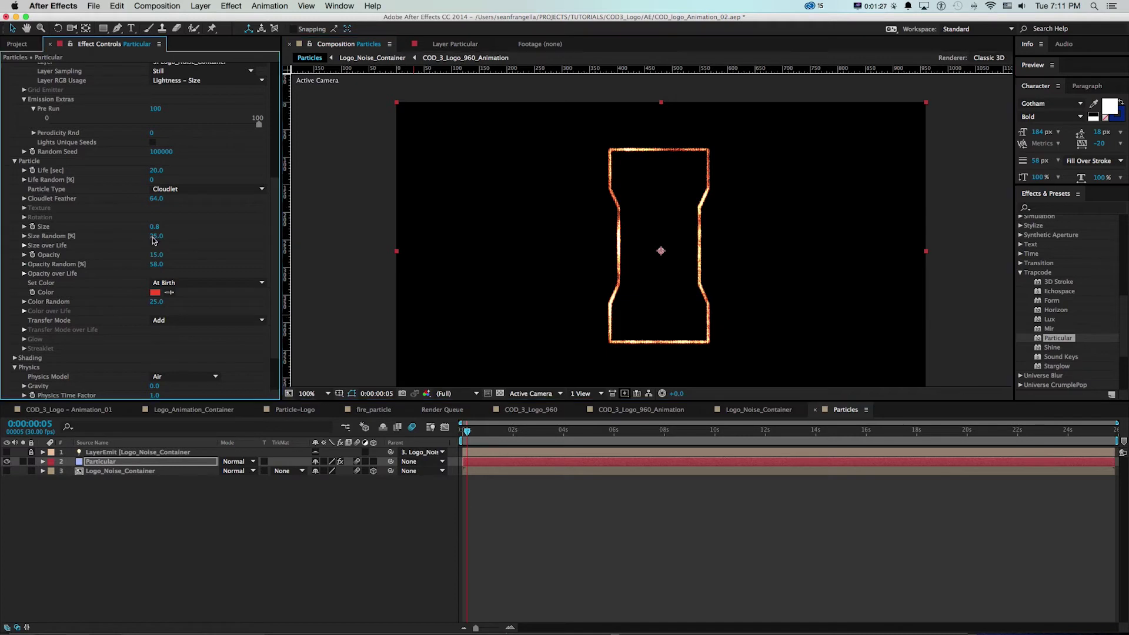
pyautogui.write('50')
pyautogui.press('Return')
pyautogui.click(156, 236)
pyautogui.write('75')
pyautogui.press('Return')
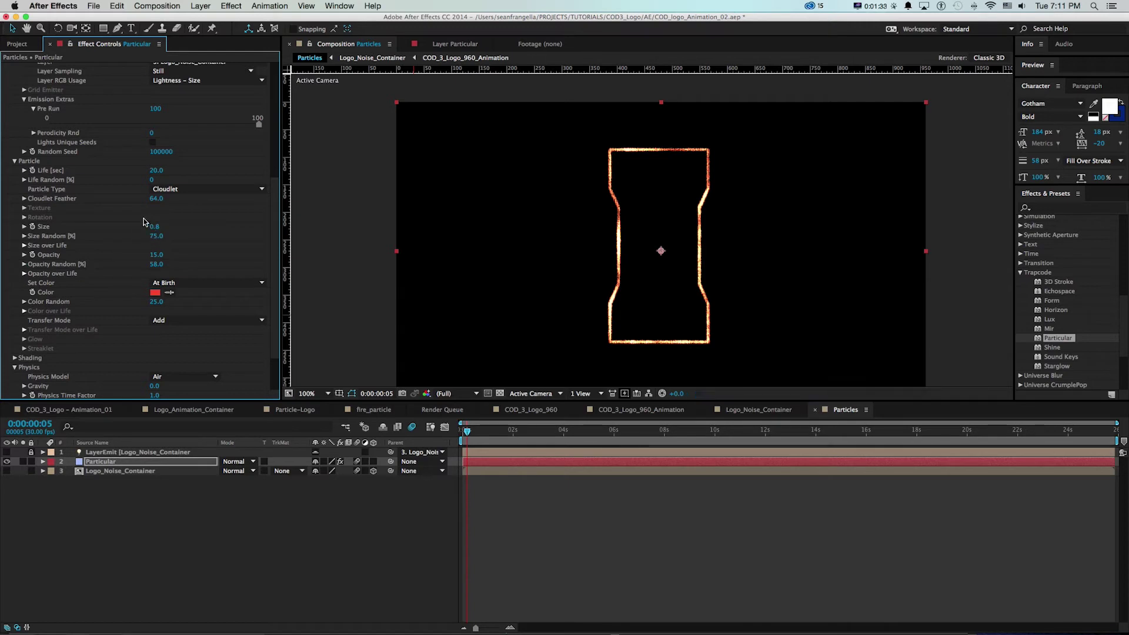
# Step: Raise the particles' Size Random to 100 and check the logo outline at several points up to 0:00:03:27
pyautogui.click(154, 237)
pyautogui.write('100')
pyautogui.press('Return')
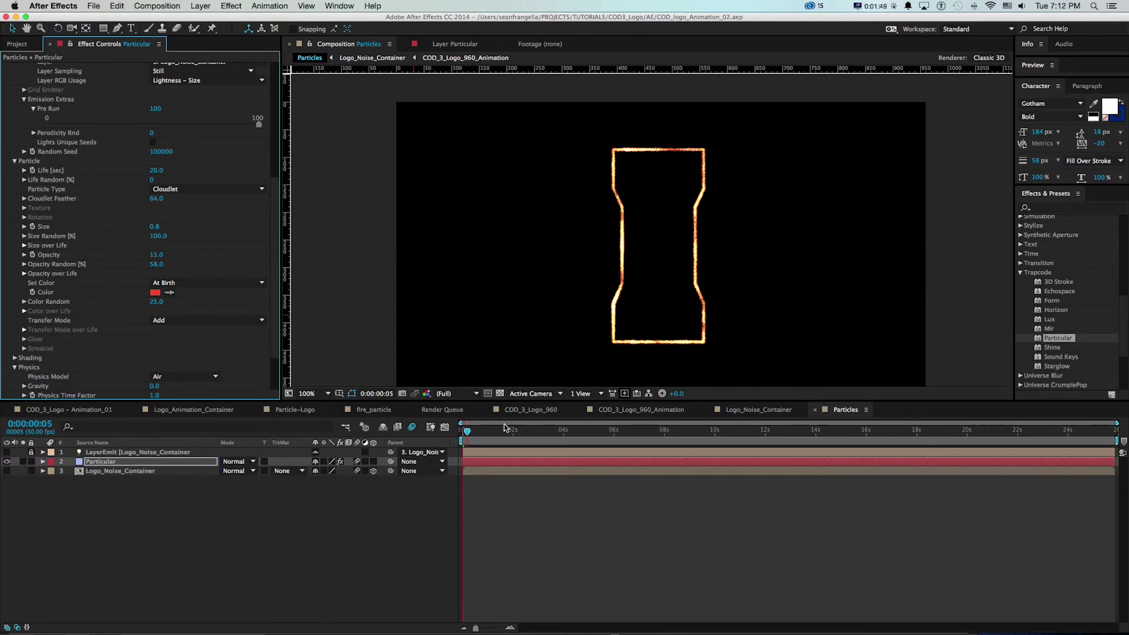
pyautogui.click(513, 431)
pyautogui.moveTo(513, 432); pyautogui.dragTo(537, 428)
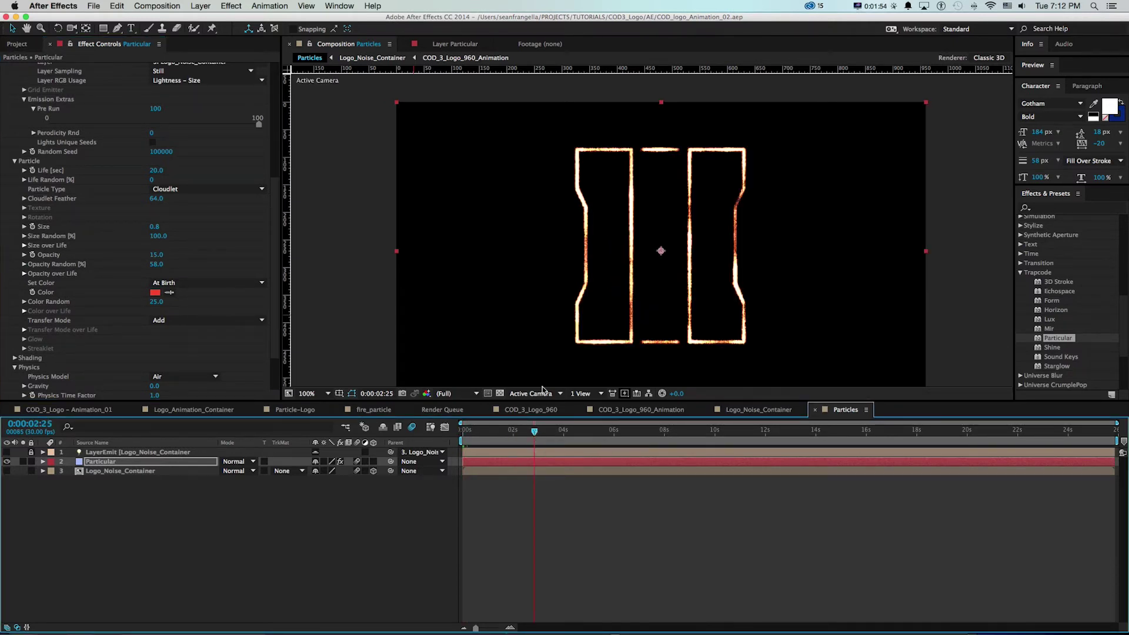
pyautogui.click(561, 434)
# Step: Collapse the Particular settings and apply the Stylize Glow effect to the Particular layer
pyautogui.scroll(8, 15, 84)
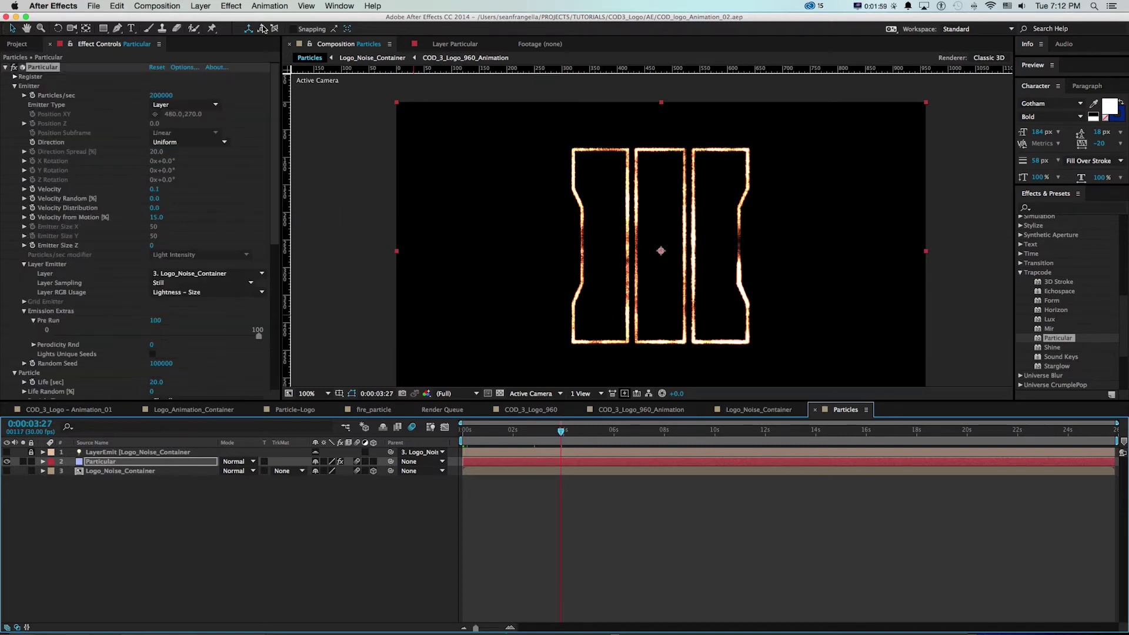
pyautogui.click(15, 86)
pyautogui.click(6, 68)
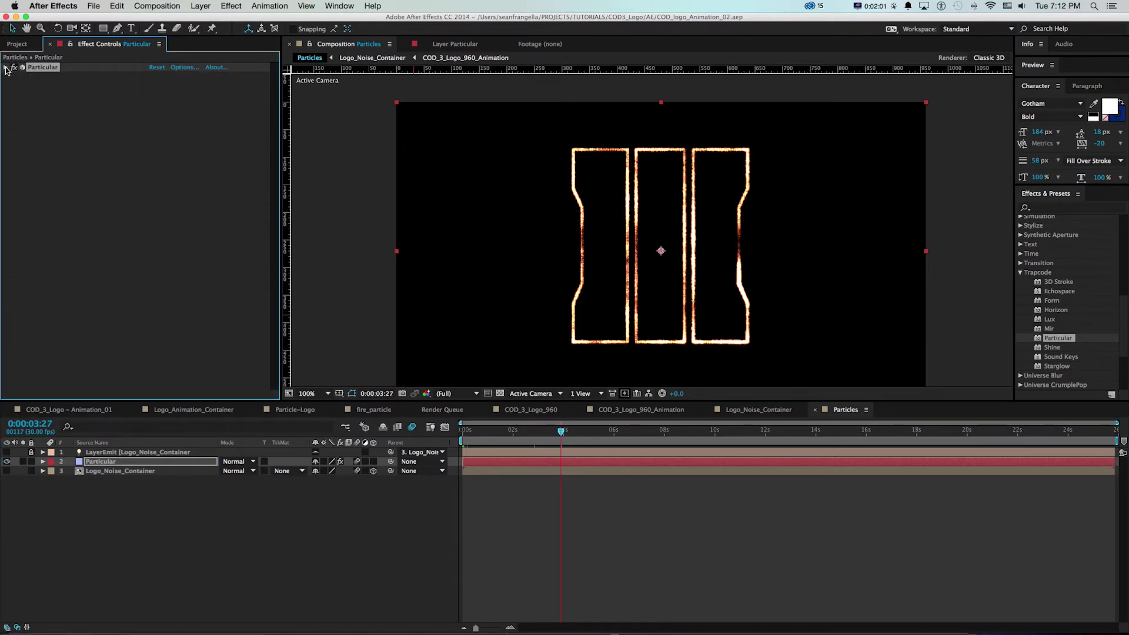
pyautogui.click(1056, 209)
pyautogui.write('glow')
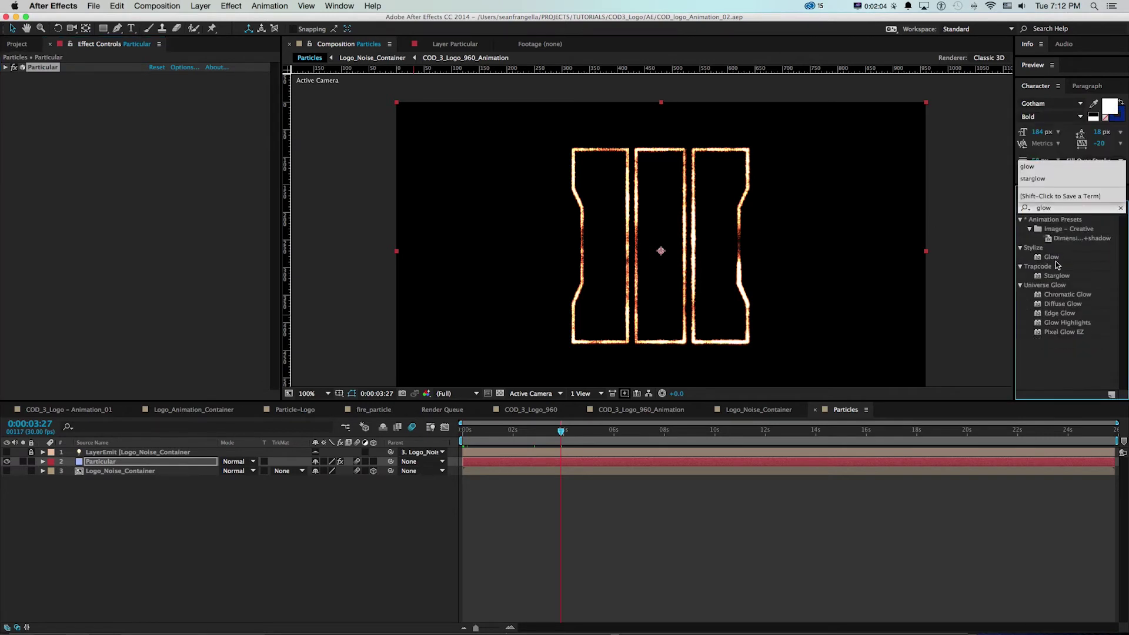
pyautogui.moveTo(1052, 257); pyautogui.dragTo(96, 168)
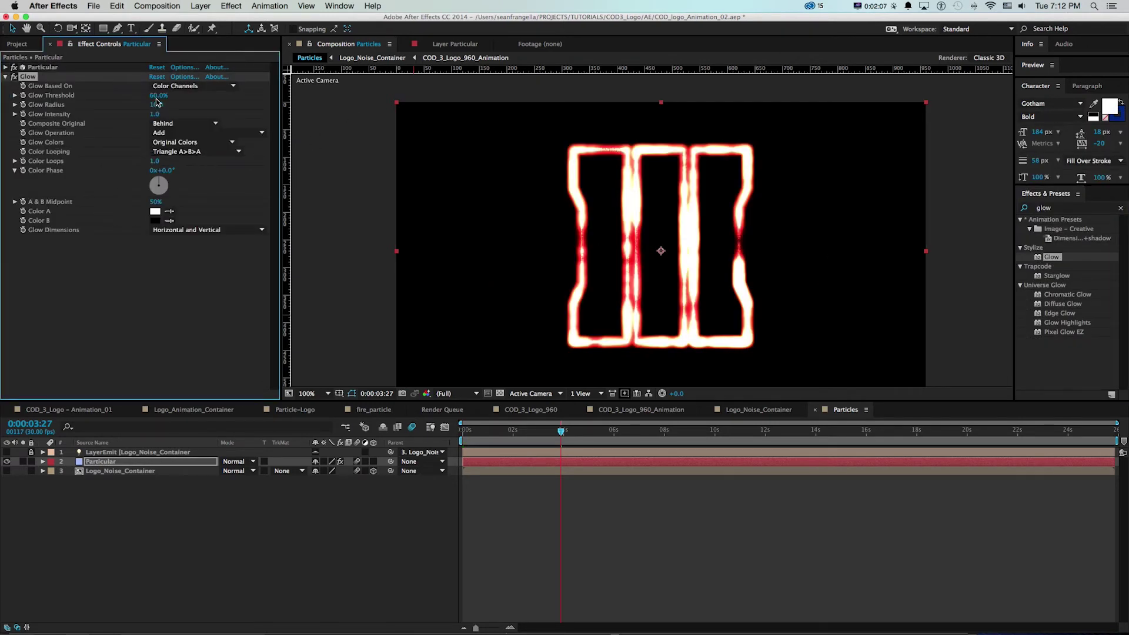
# Step: Set the Glow's Threshold to 92.5%, Radius to 17 and Intensity to 0.05, and compare the outline without the effect
pyautogui.moveTo(158, 95)
pyautogui.mouseDown()
pyautogui.moveTo(174, 105)
pyautogui.moveTo(158, 95)
pyautogui.mouseUp()
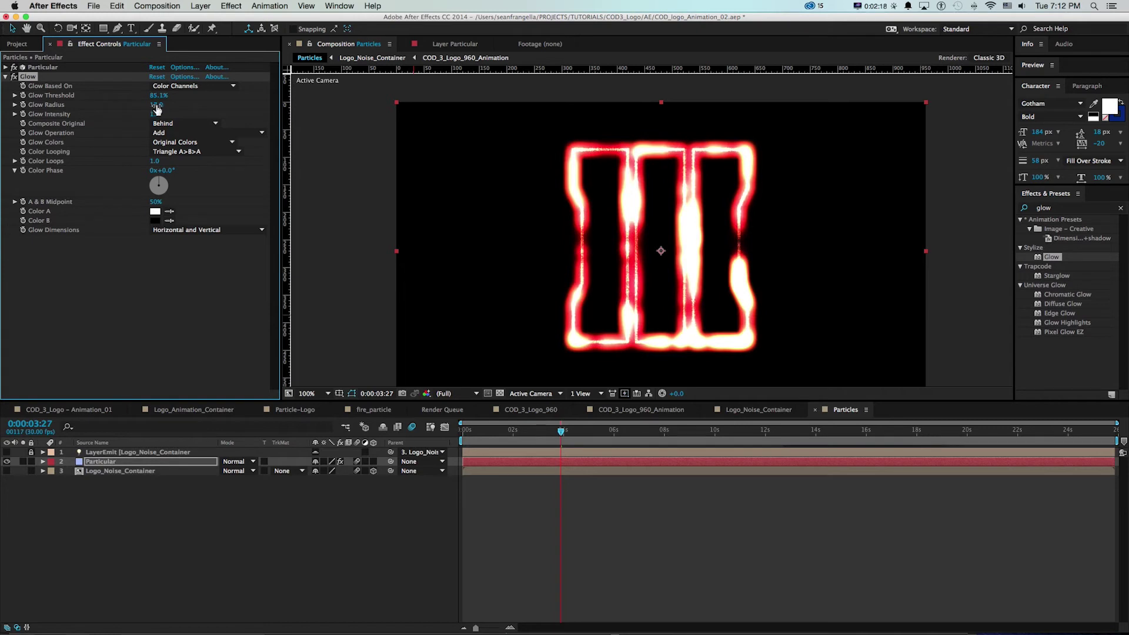
pyautogui.moveTo(156, 117); pyautogui.dragTo(168, 97)
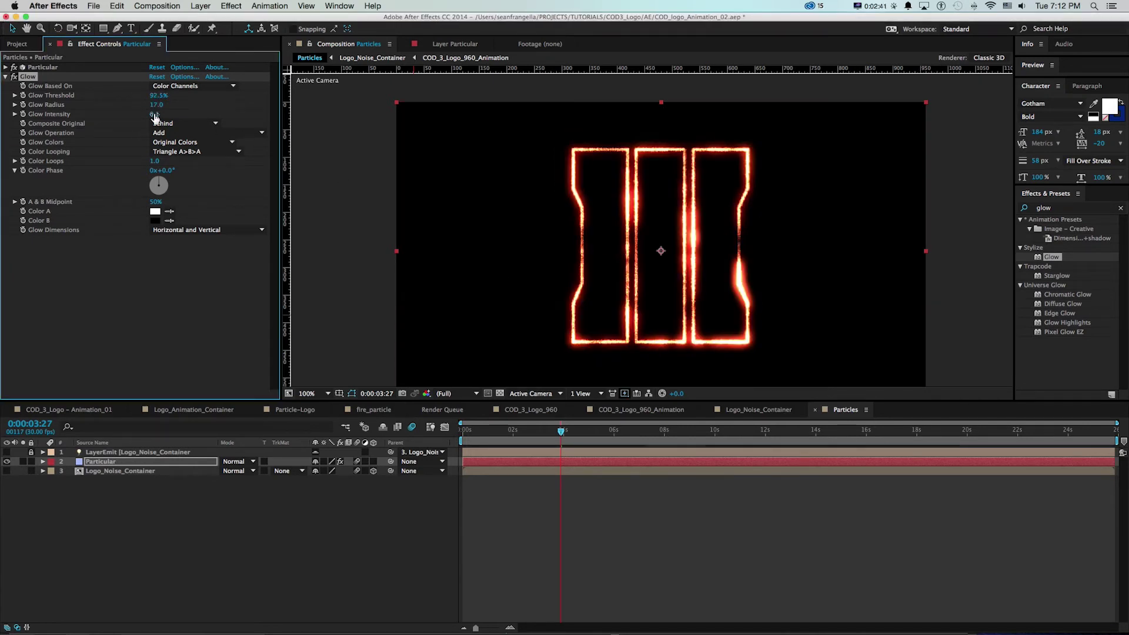
pyautogui.click(155, 115)
pyautogui.press('BackSpace')
pyautogui.write('.05')
pyautogui.press('Return')
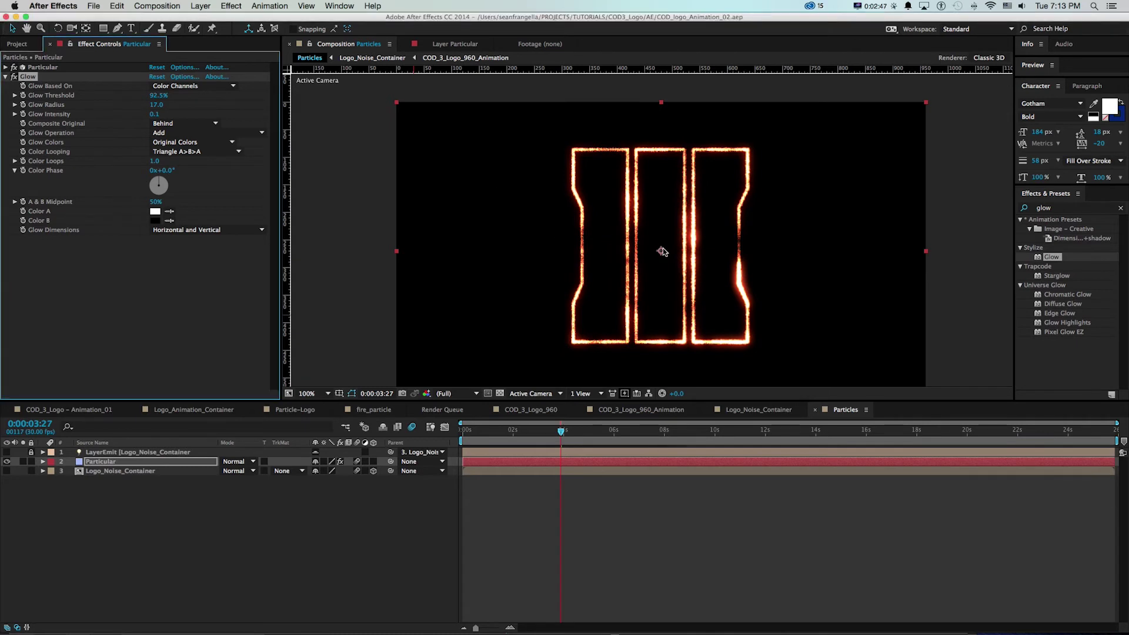
pyautogui.click(13, 77)
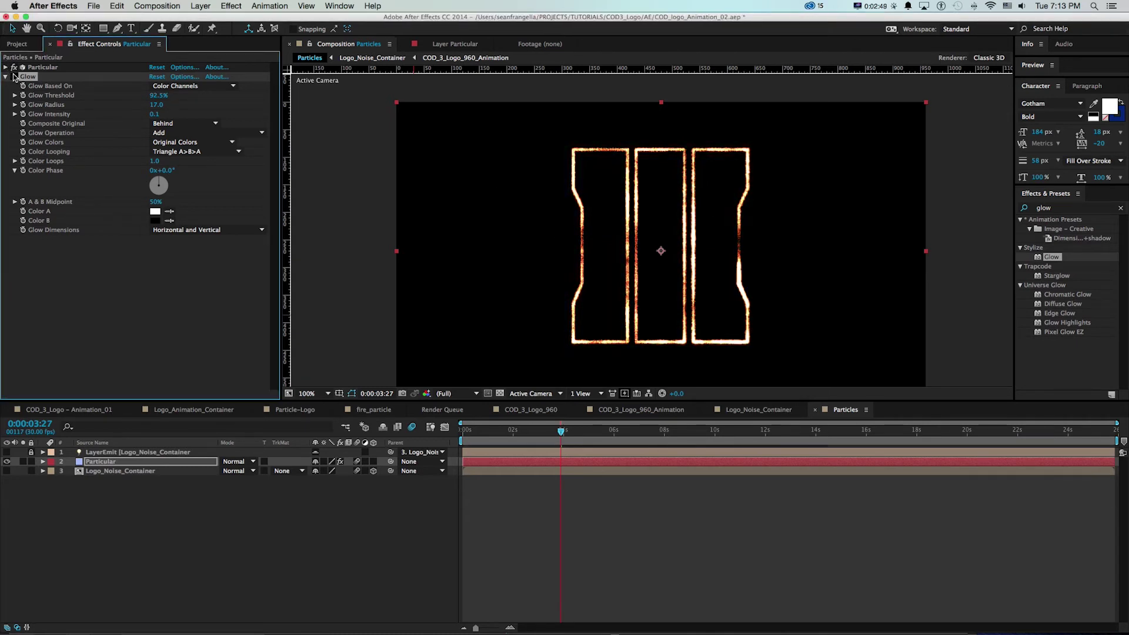
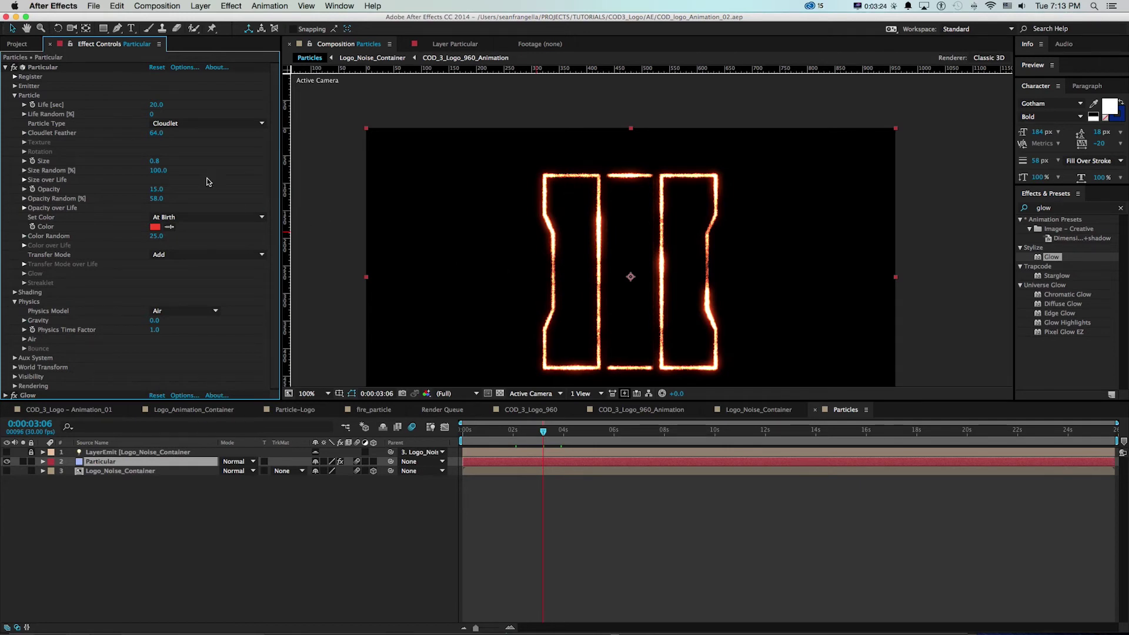
# Step: Look through the available particle types and view the 0008_Magic_FX.mov footage from the project
pyautogui.click(206, 123)
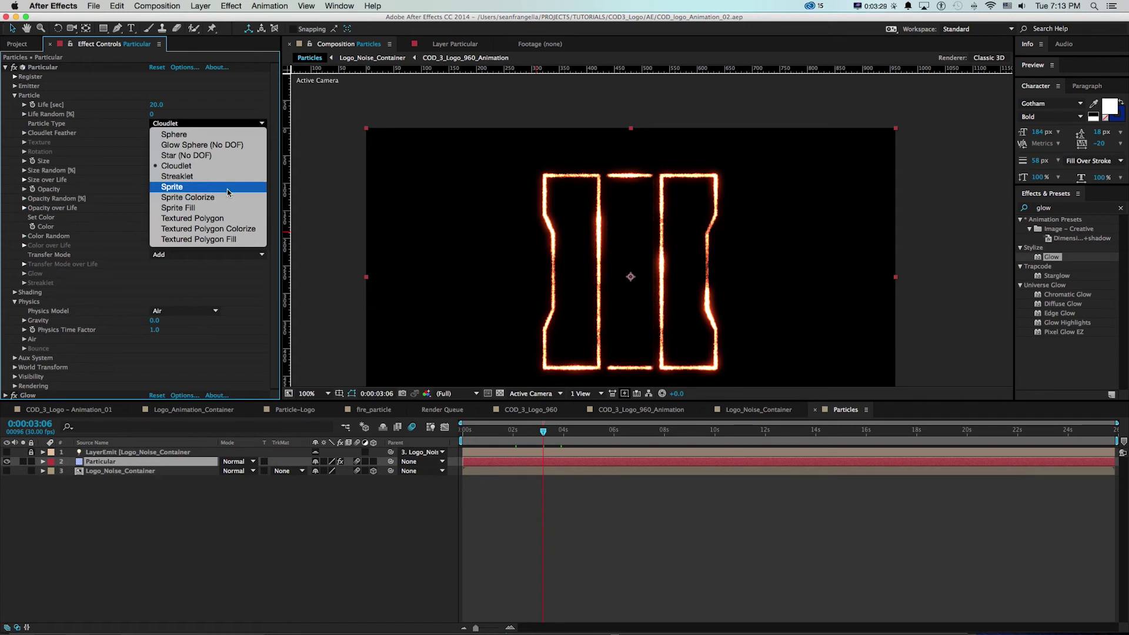
pyautogui.click(352, 203)
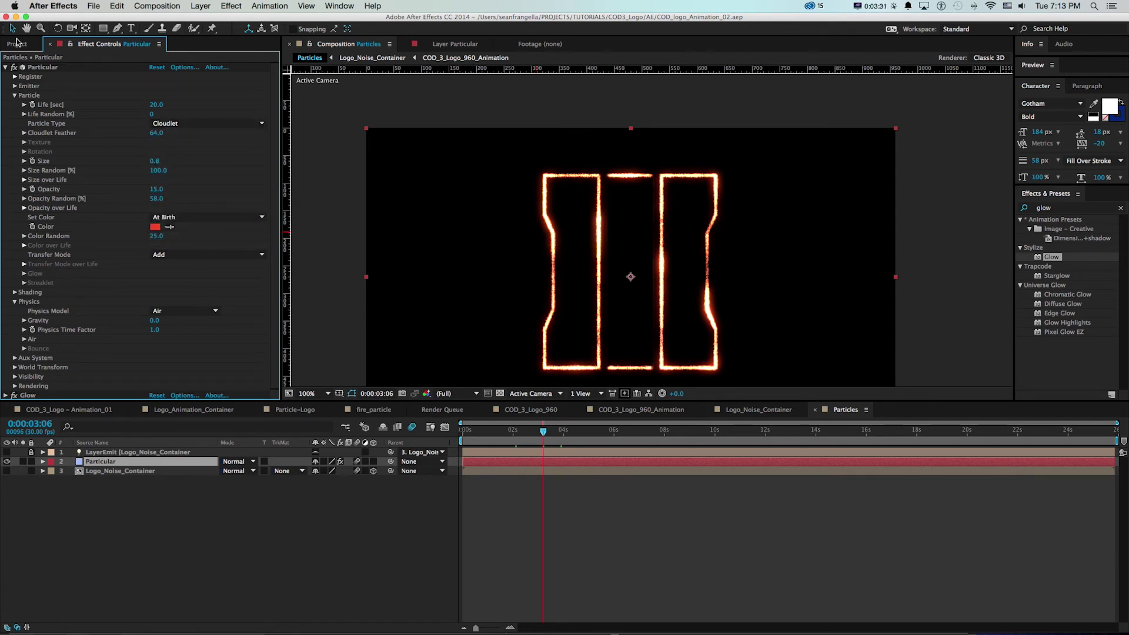
pyautogui.click(18, 43)
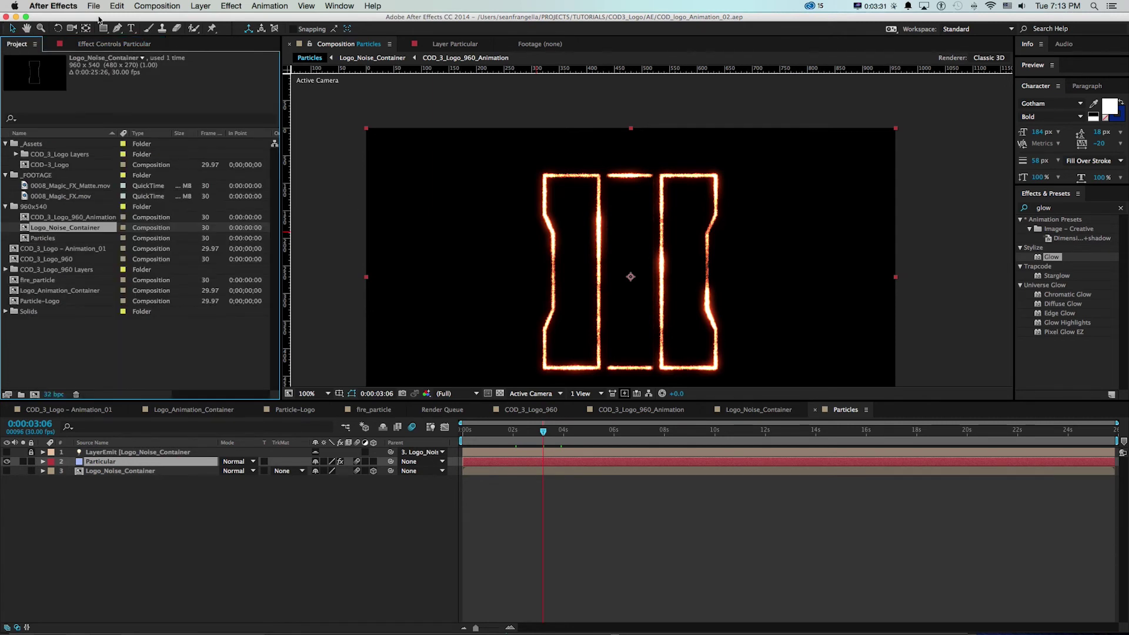
pyautogui.doubleClick(25, 197)
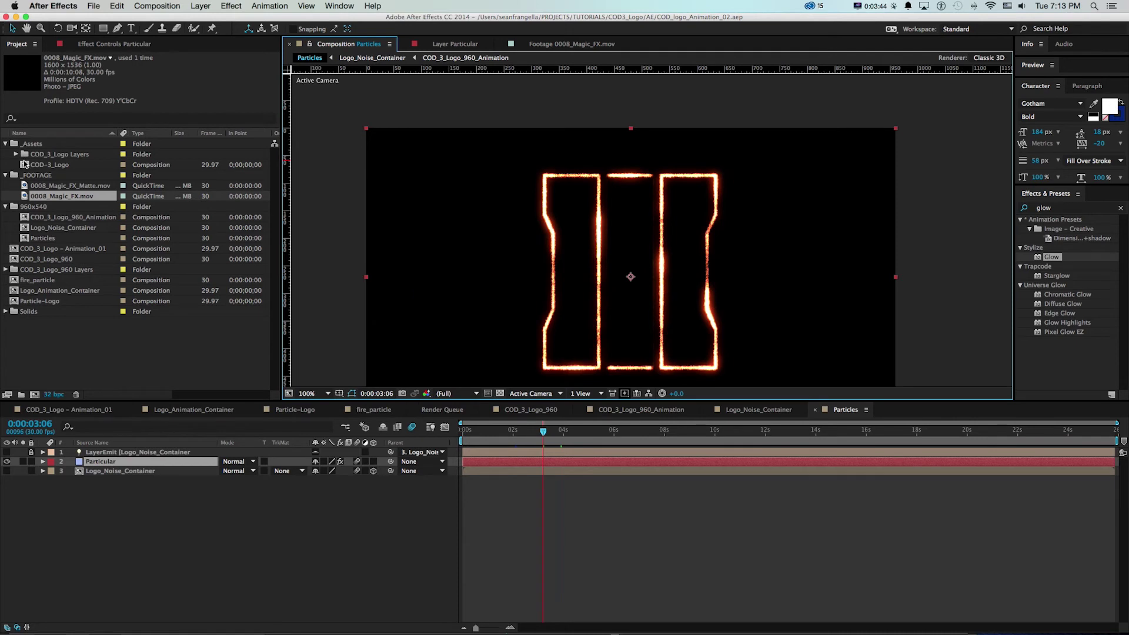
# Step: Open the fire_particle composition, view it at 400% magnification and inspect its composition settings
pyautogui.doubleClick(15, 281)
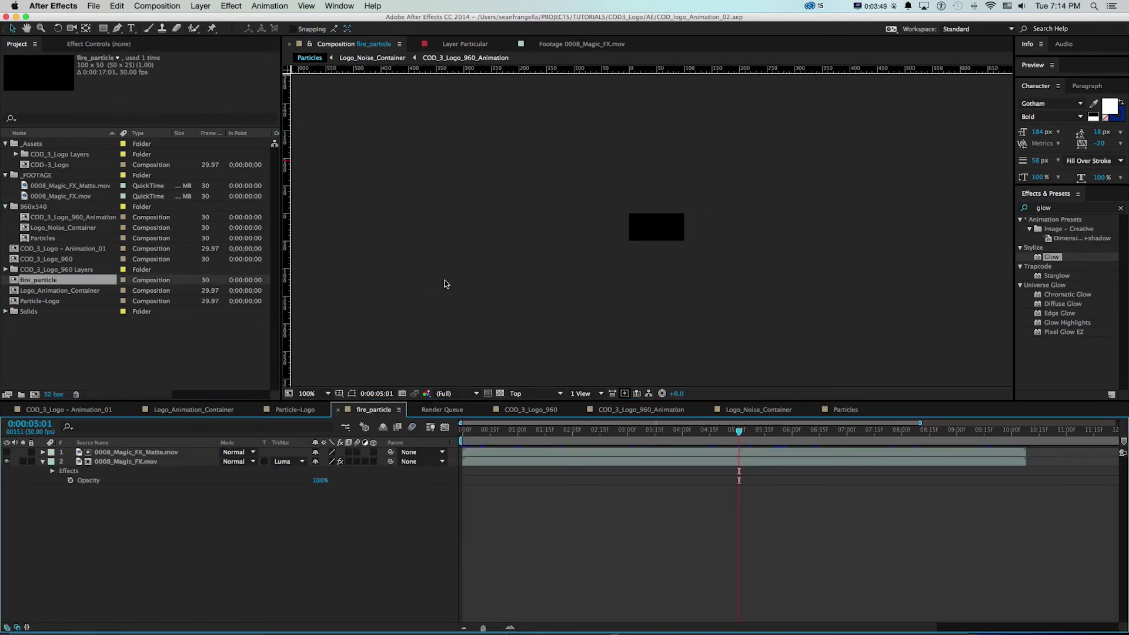
pyautogui.click(684, 229)
pyautogui.click(557, 211)
pyautogui.press('v')
pyautogui.press('super+k')
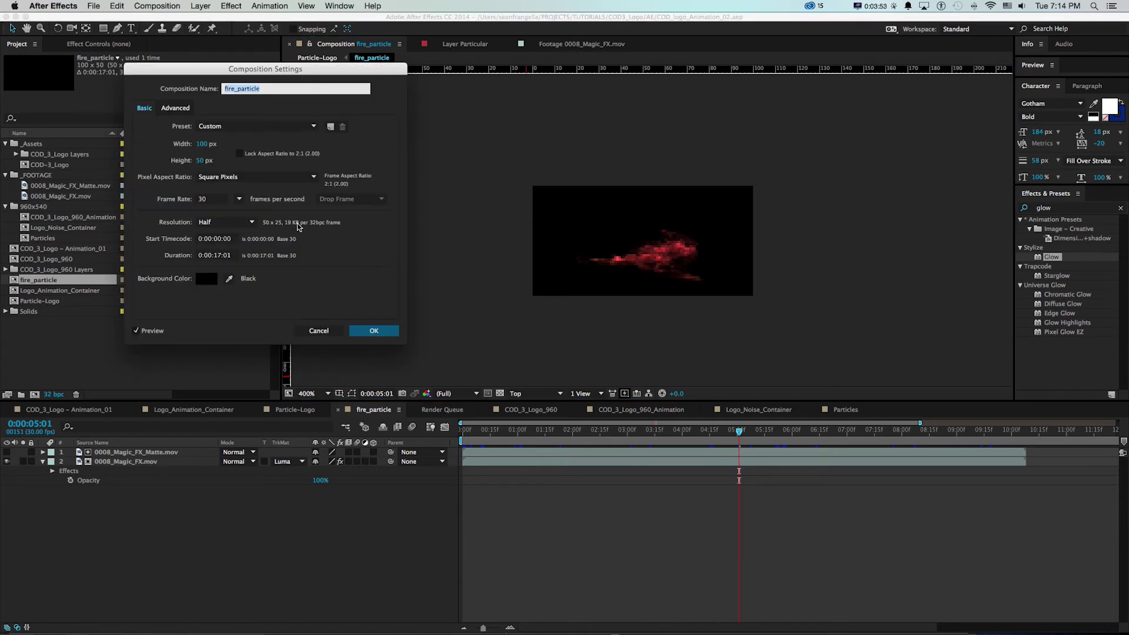
pyautogui.click(374, 330)
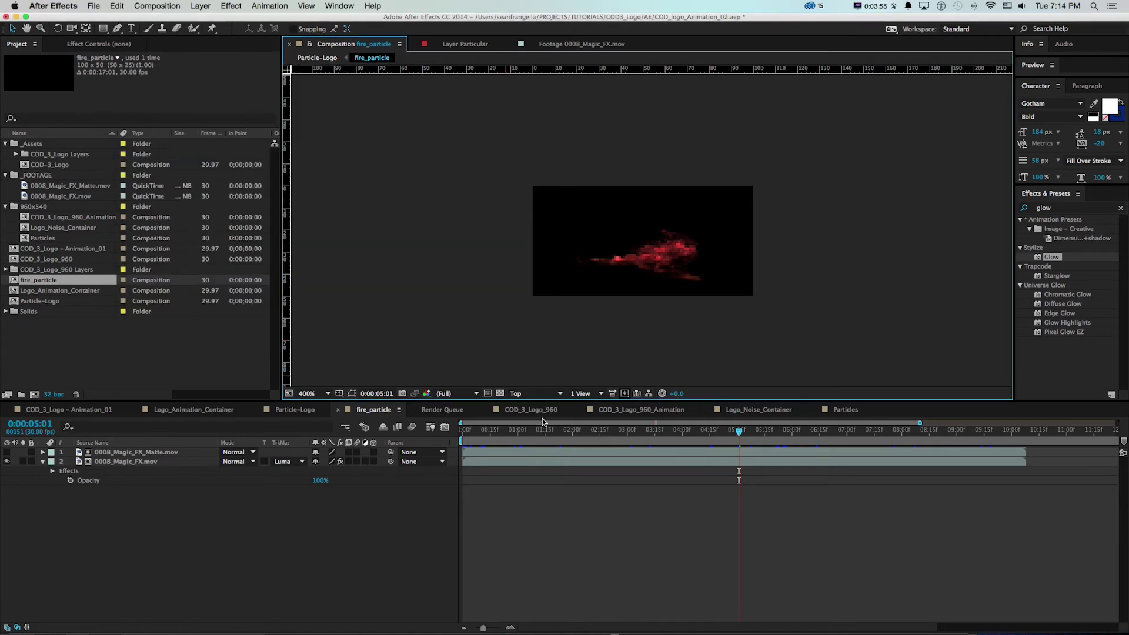
# Step: Examine the fire_particle animation over time against the transparency grid, including the end of its footage
pyautogui.moveTo(485, 435); pyautogui.dragTo(652, 436)
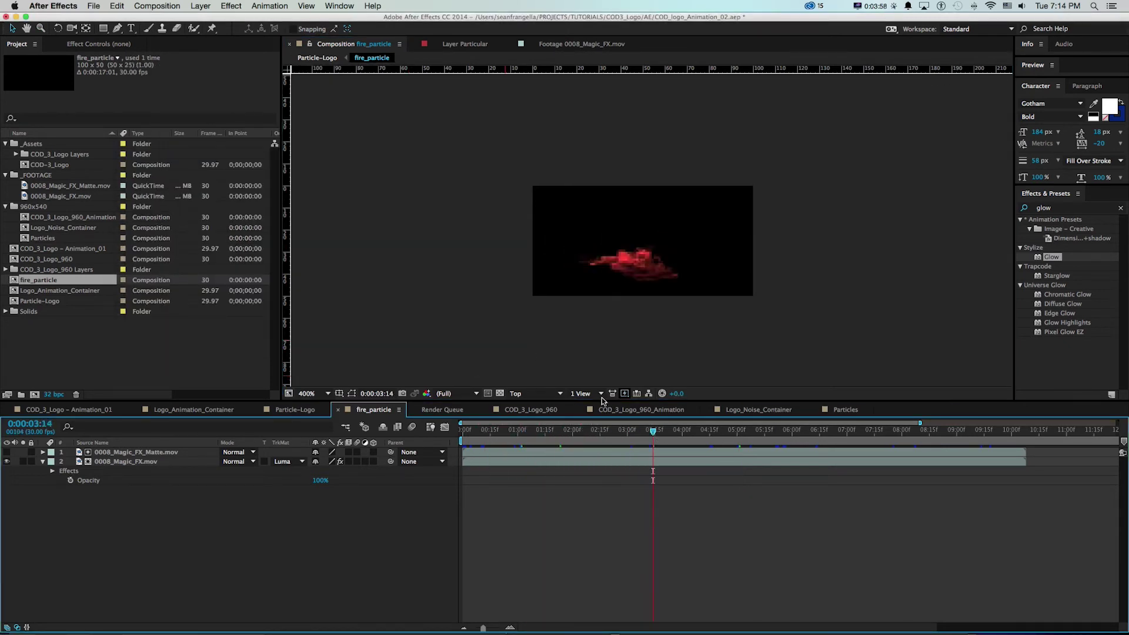
pyautogui.click(499, 393)
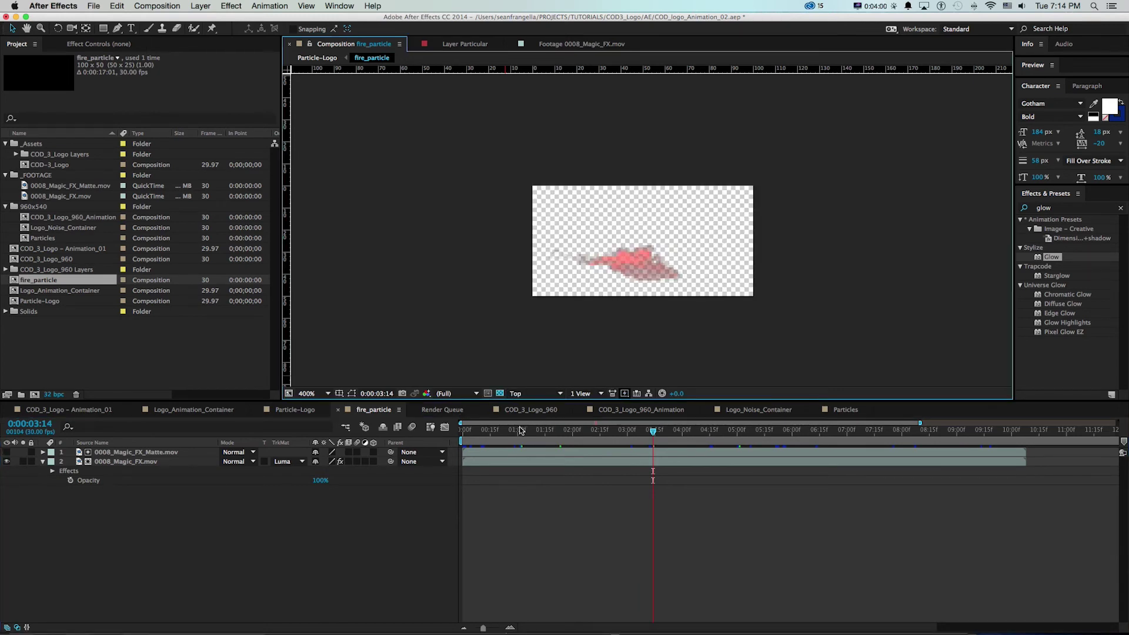
pyautogui.press('k')
pyautogui.click(635, 434)
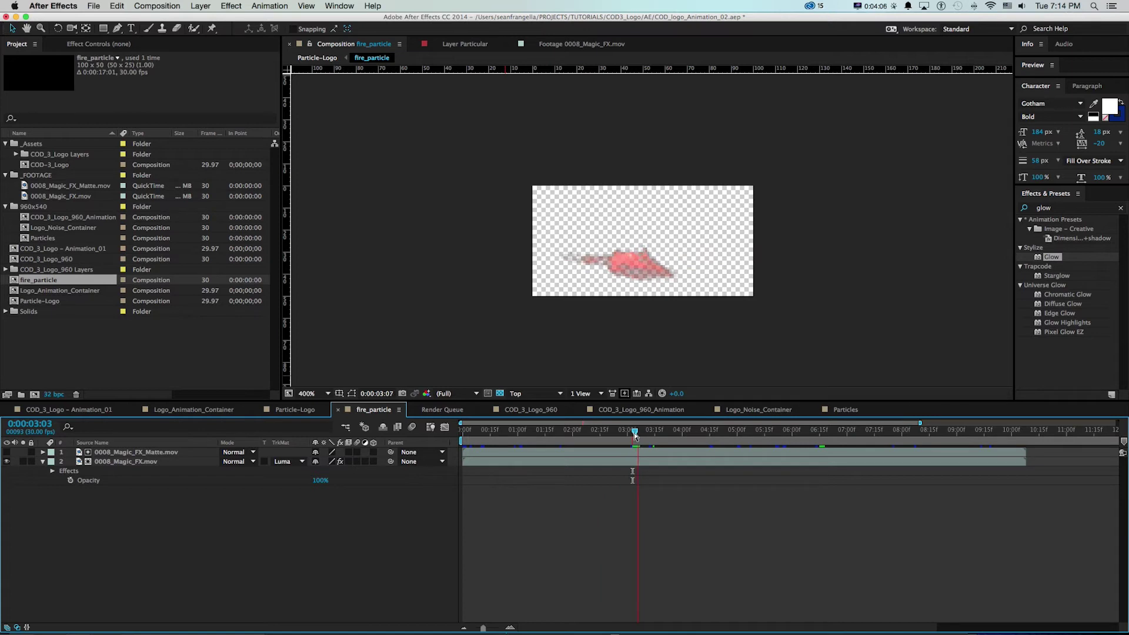
pyautogui.click(1023, 435)
pyautogui.click(998, 443)
pyautogui.click(1025, 443)
pyautogui.click(993, 443)
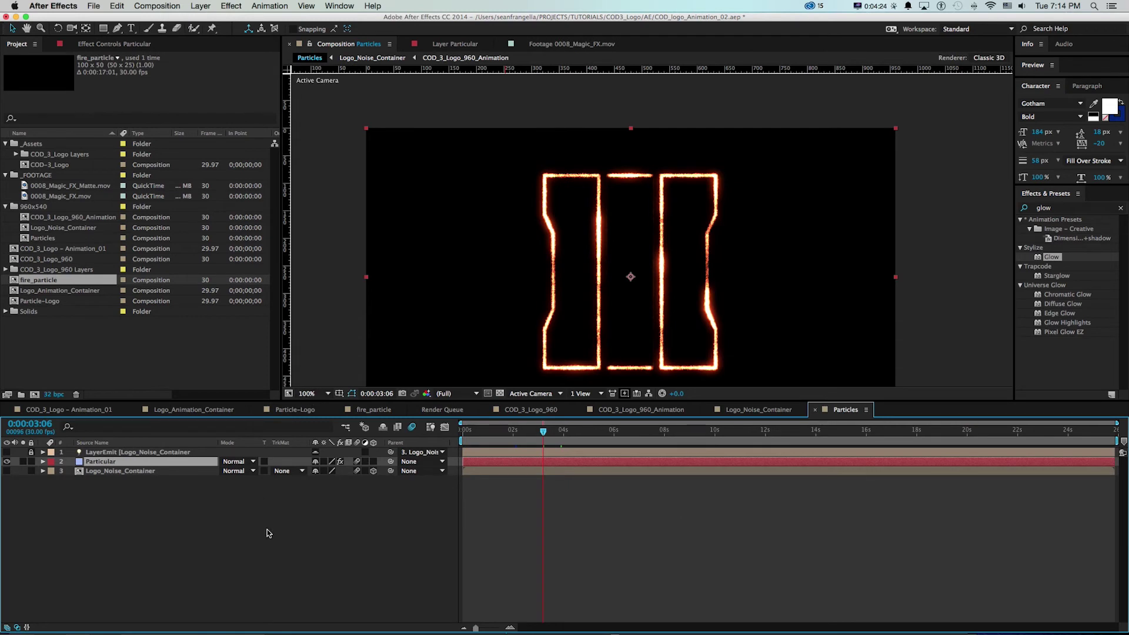
# Step: Add the fire_particle composition as the lowest layer of the Particles composition and hide it
pyautogui.moveTo(18, 281); pyautogui.dragTo(127, 543)
pyautogui.click(7, 481)
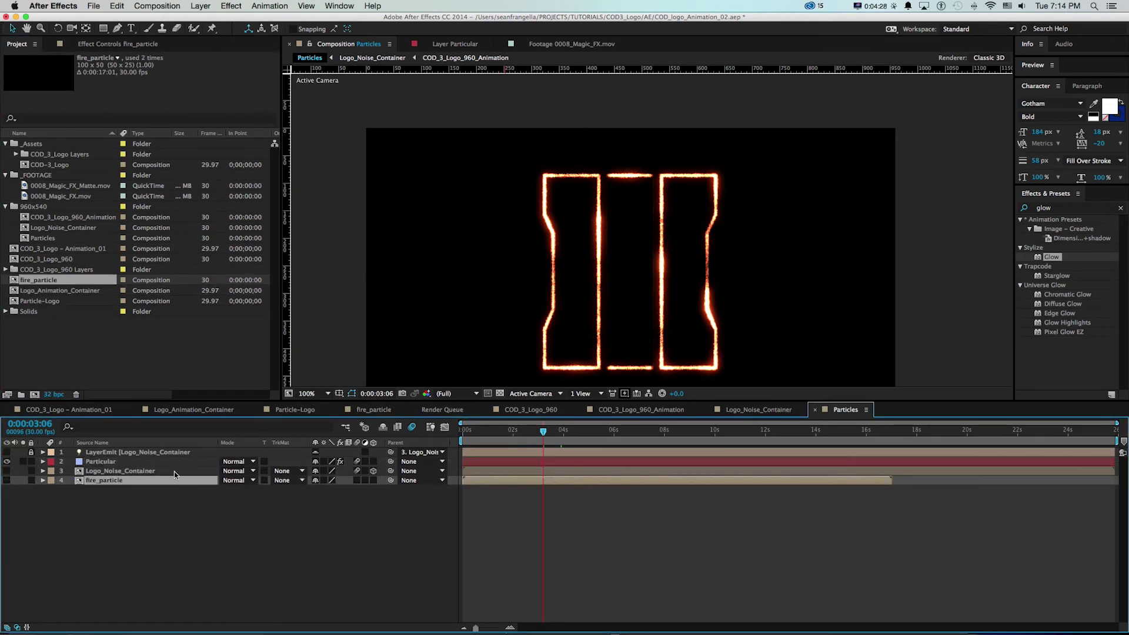
# Step: Duplicate the Particular layer and solo the upper copy
pyautogui.click(112, 461)
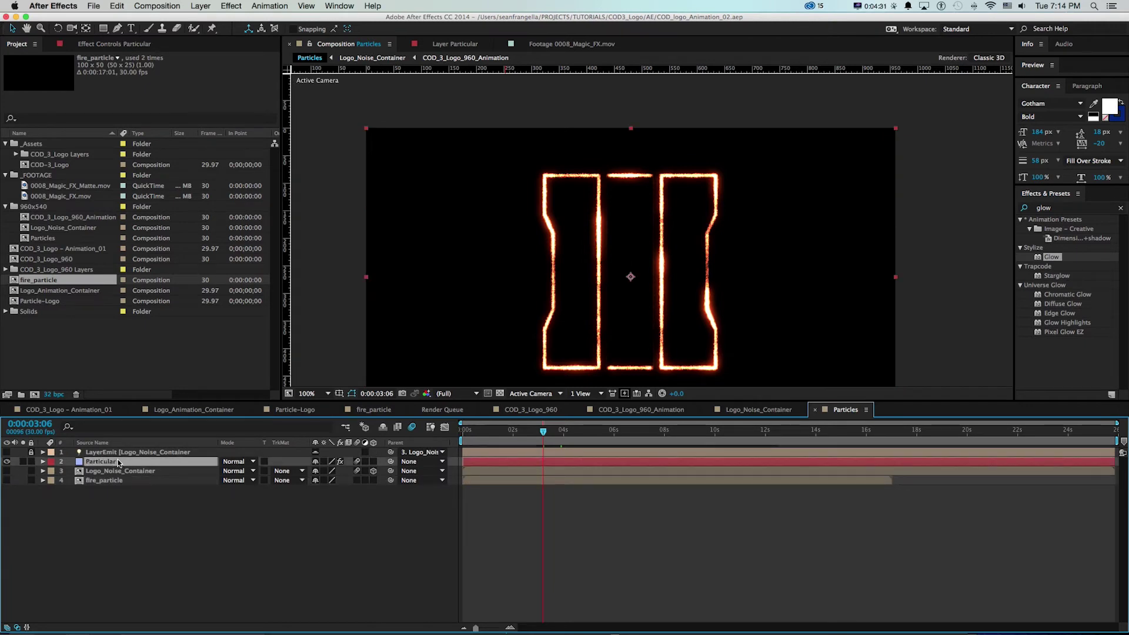
pyautogui.press('super+d')
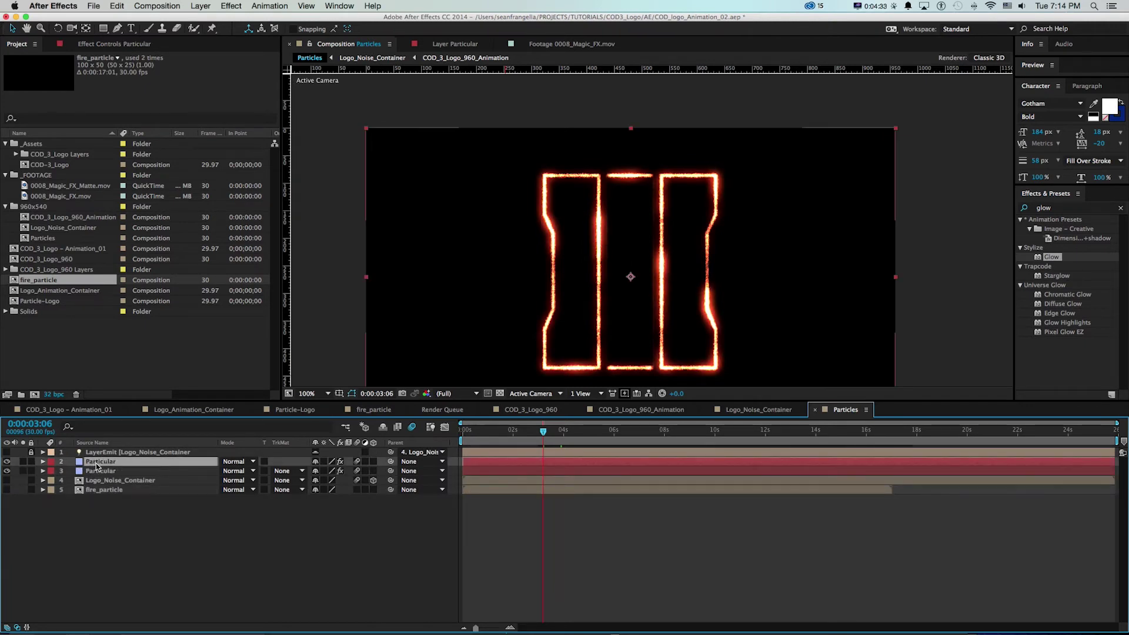
pyautogui.click(23, 461)
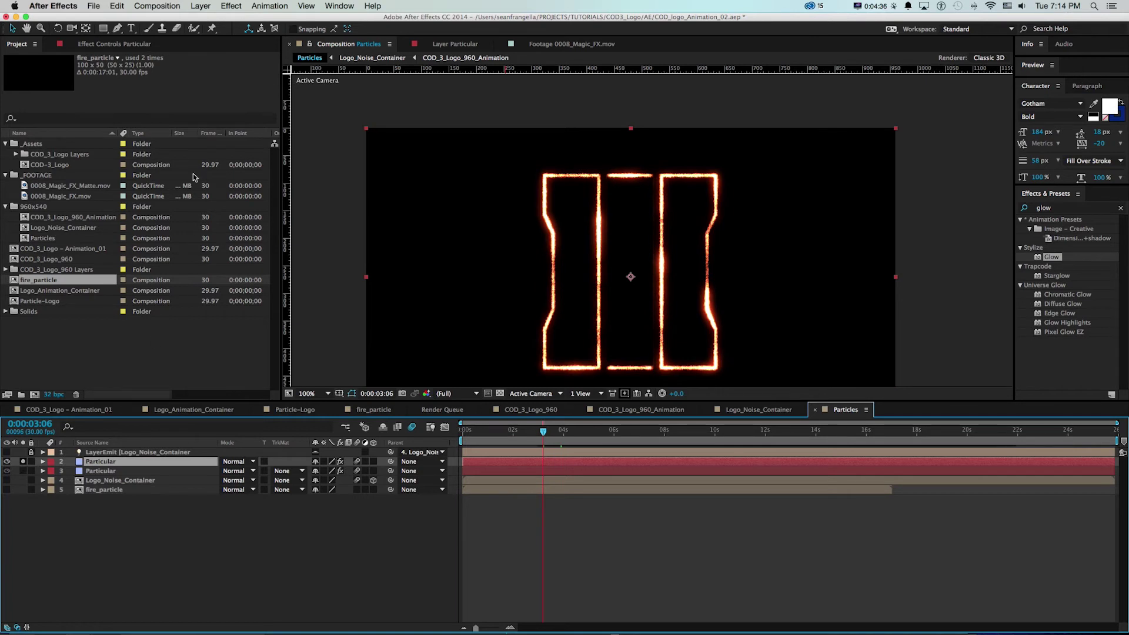
# Step: Set the emitter's Particles/sec to 500 on the soloed Particular copy
pyautogui.click(111, 45)
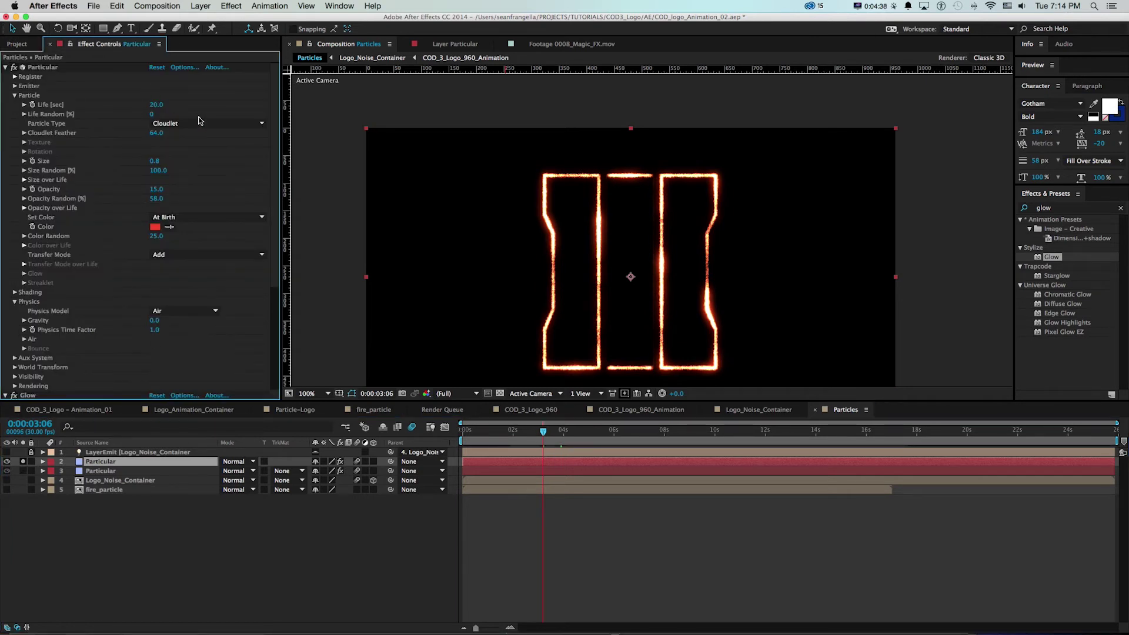
pyautogui.click(15, 86)
pyautogui.click(157, 95)
pyautogui.write('50')
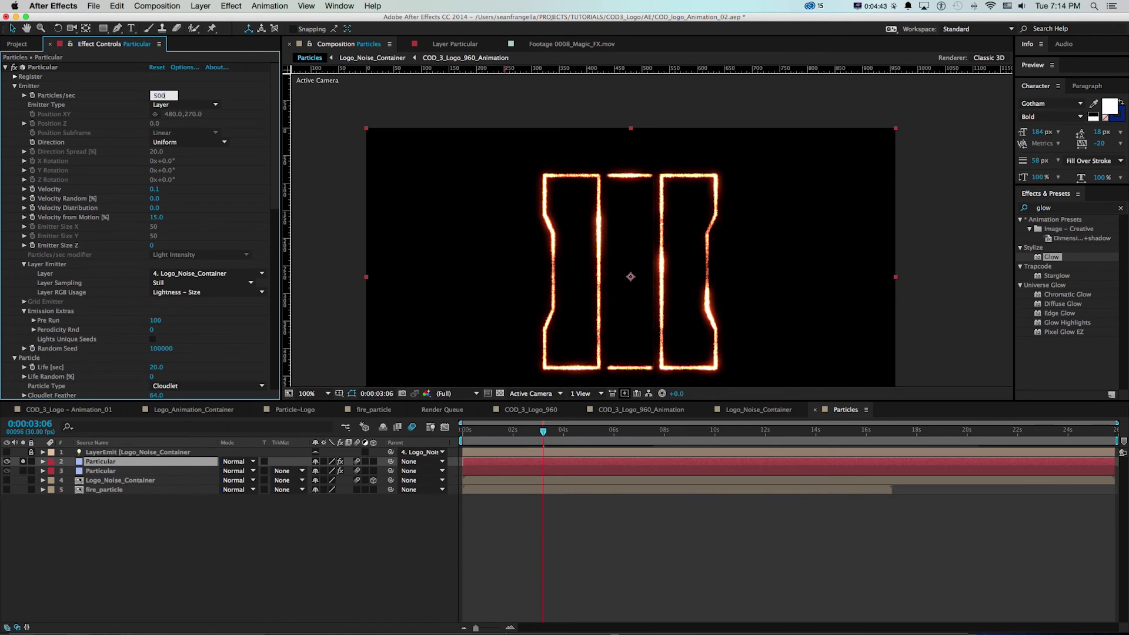
pyautogui.write('0')
pyautogui.press('Return')
pyautogui.scroll(-3, 259, 176)
pyautogui.scroll(3, 58, 117)
pyautogui.click(15, 86)
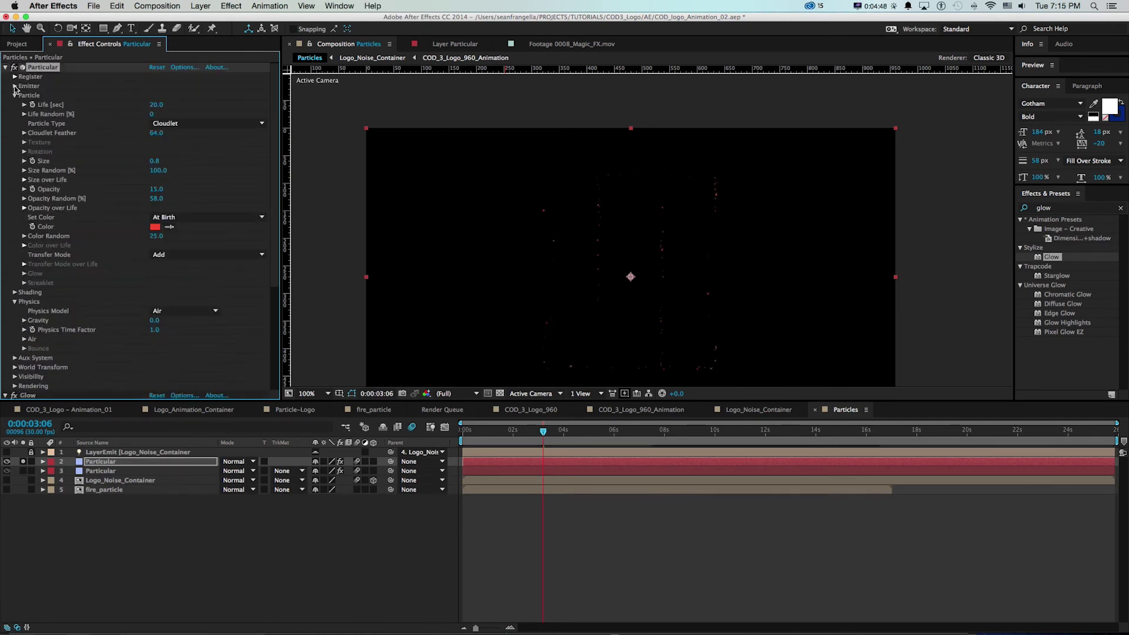
# Step: Change the copy's Particle Type to Sprite and use the fire_particle layer as its texture
pyautogui.click(205, 124)
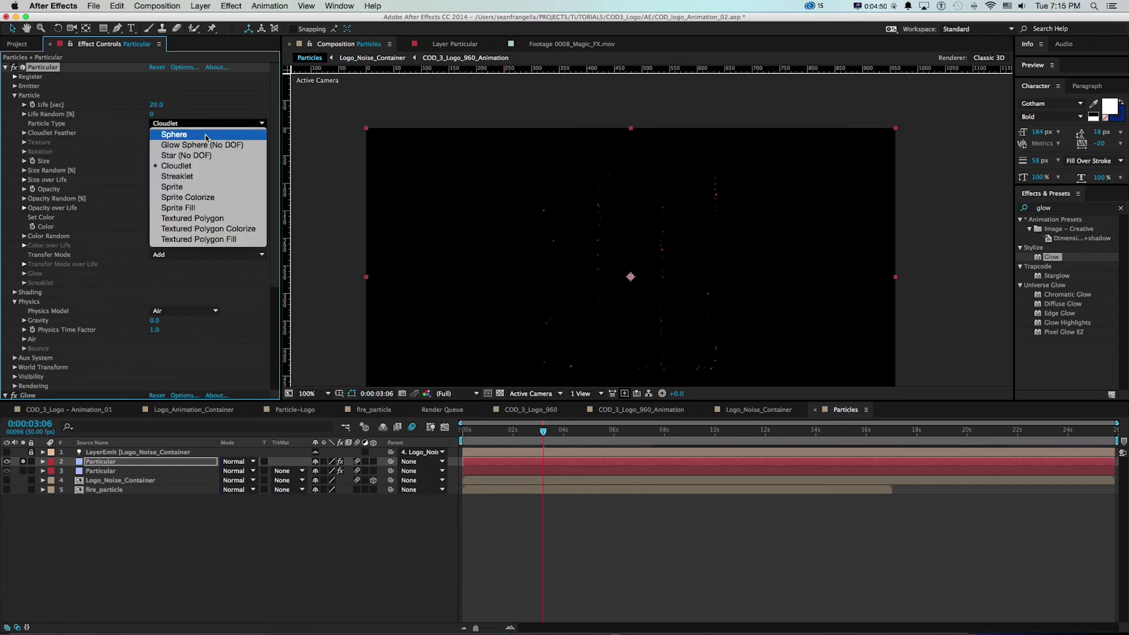
pyautogui.click(176, 186)
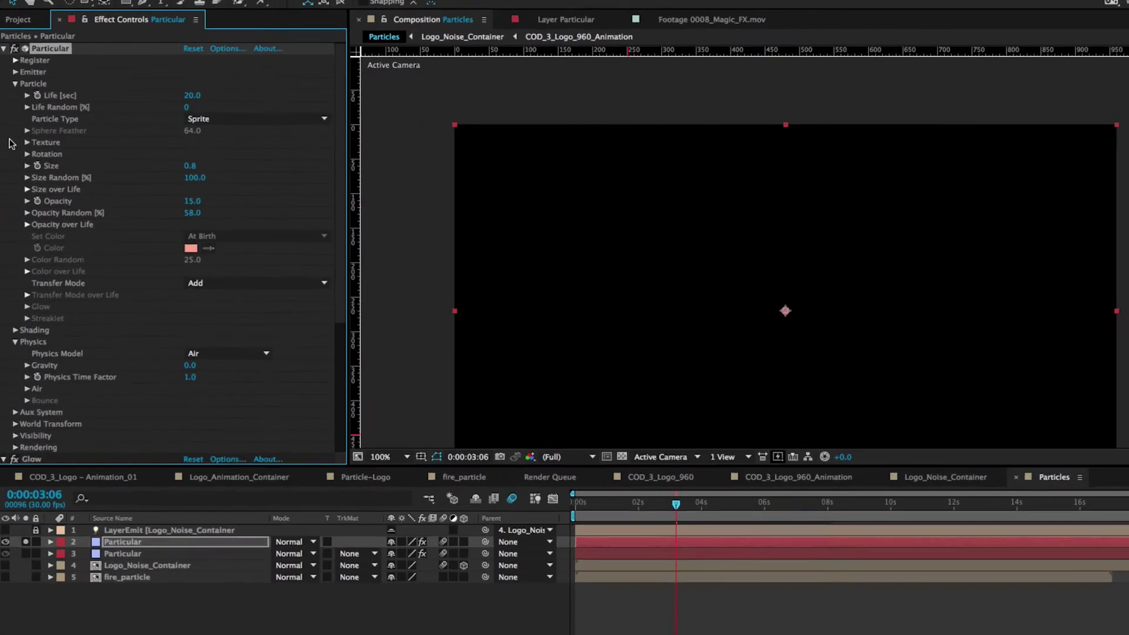
pyautogui.click(27, 142)
pyautogui.click(27, 142)
pyautogui.click(27, 142)
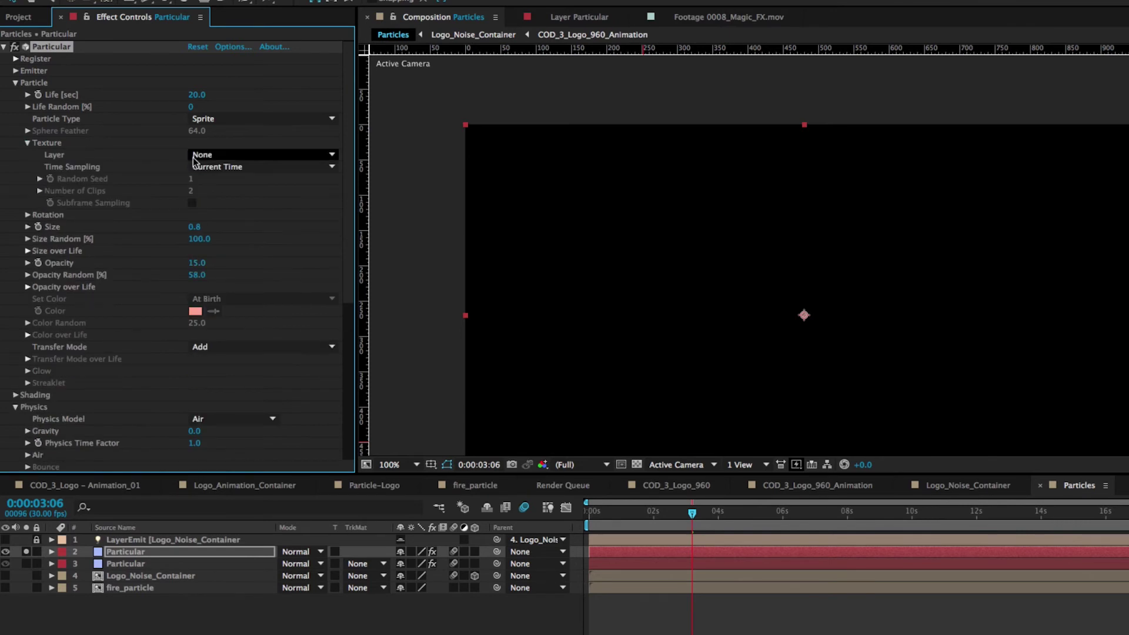
pyautogui.click(214, 158)
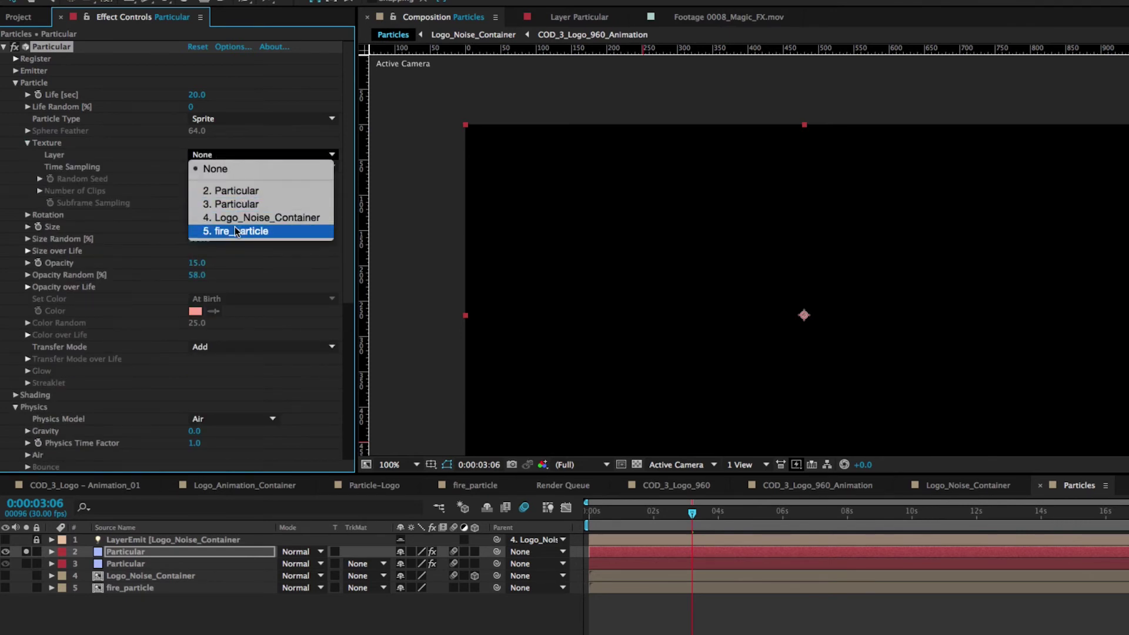
pyautogui.click(235, 231)
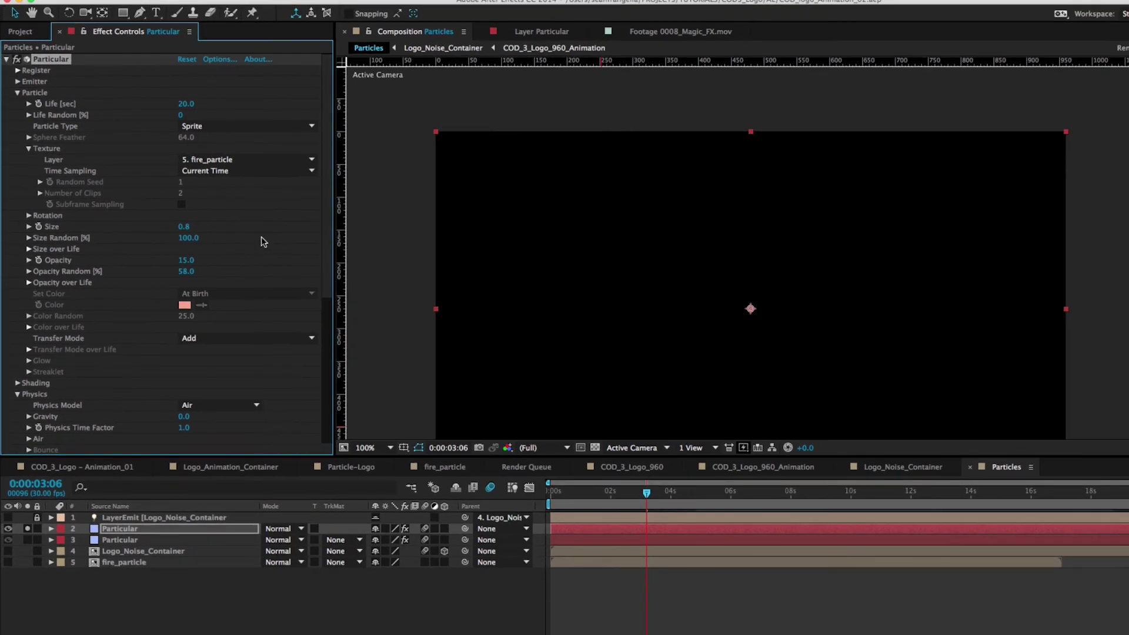
# Step: Enlarge the sprite particles, trying a Size of 10 and settling on 63.8
pyautogui.click(195, 227)
pyautogui.write('10')
pyautogui.press('Return')
pyautogui.moveTo(191, 226); pyautogui.dragTo(224, 226)
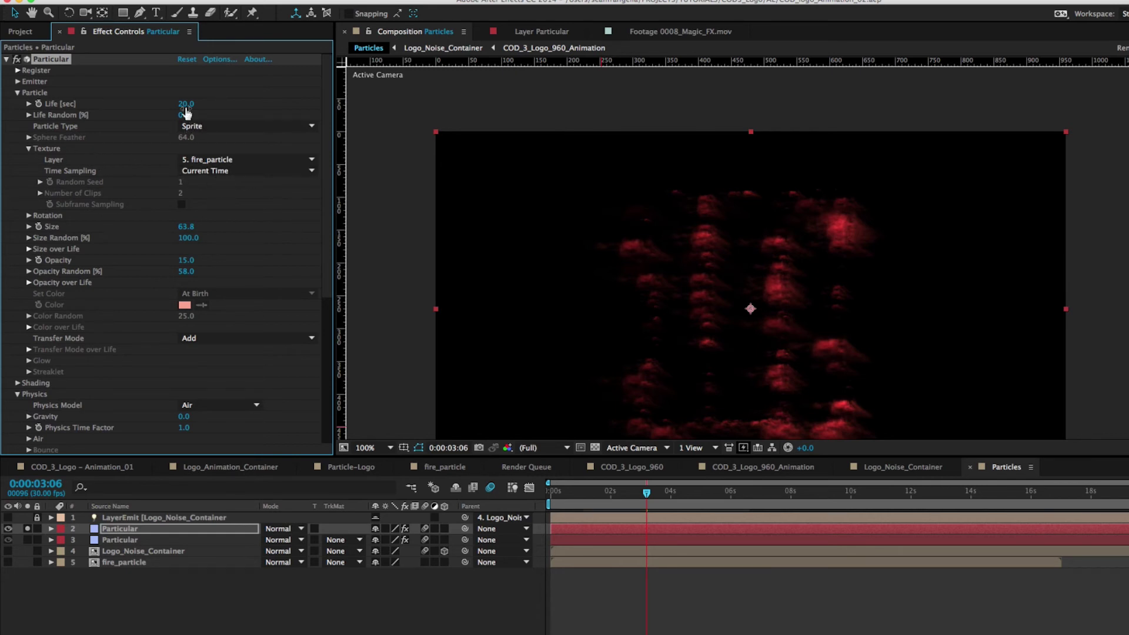
# Step: Set the sprite texture's Time Sampling to Random - Loop on the upper Particular layer
pyautogui.click(220, 171)
pyautogui.click(172, 156)
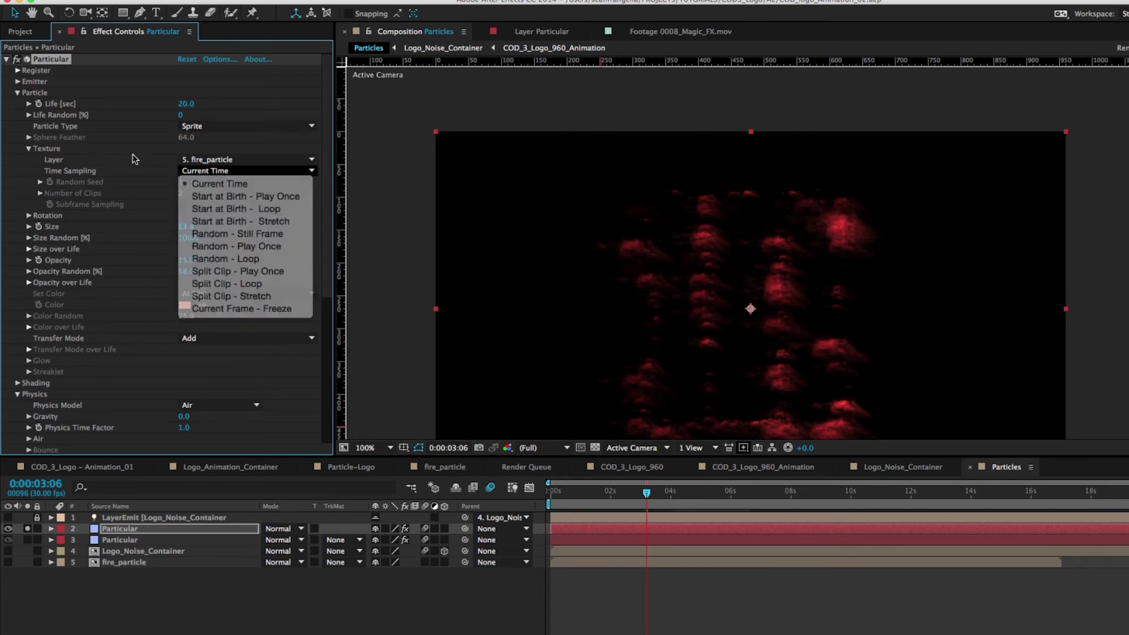
pyautogui.click(221, 172)
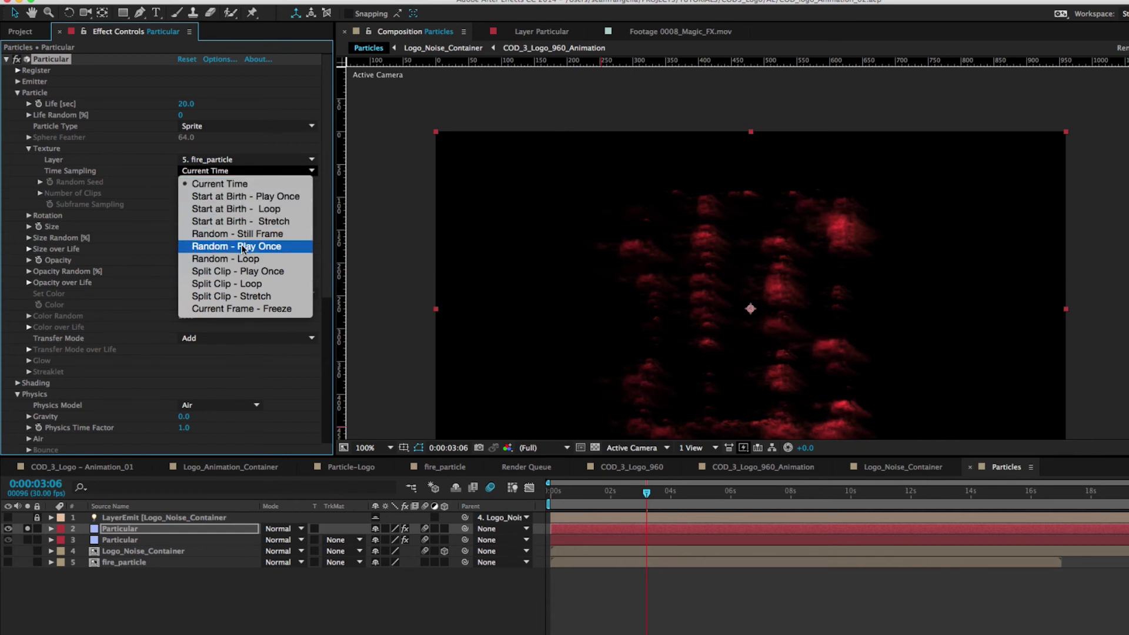
pyautogui.click(253, 259)
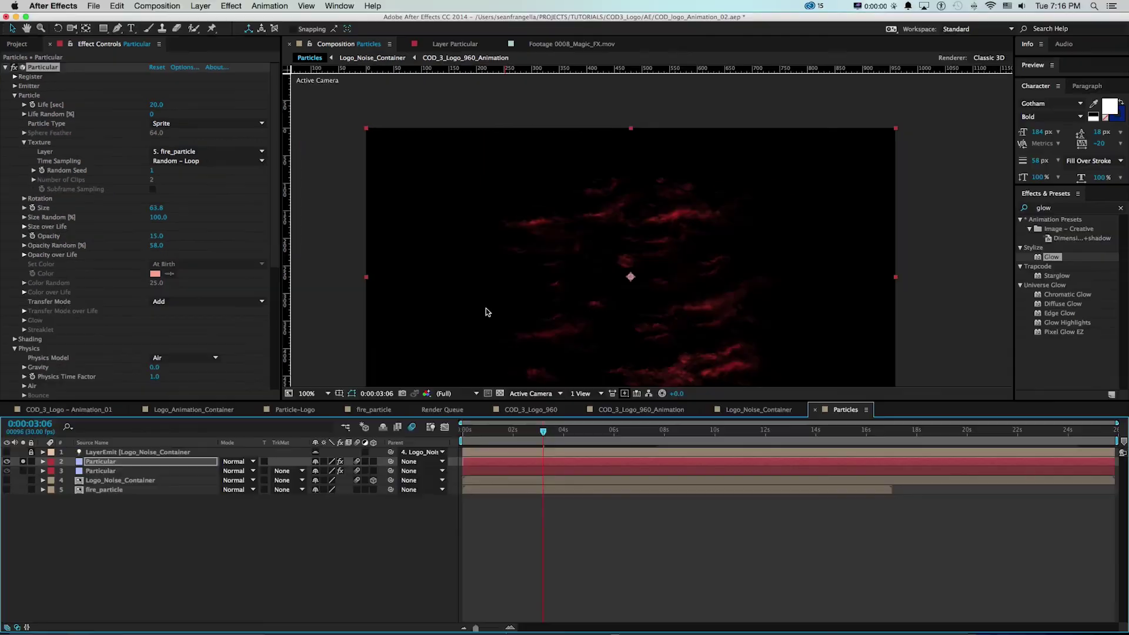
# Step: Solo the original Particular layer as well and reduce the upper copy's particle Size to 25
pyautogui.click(23, 470)
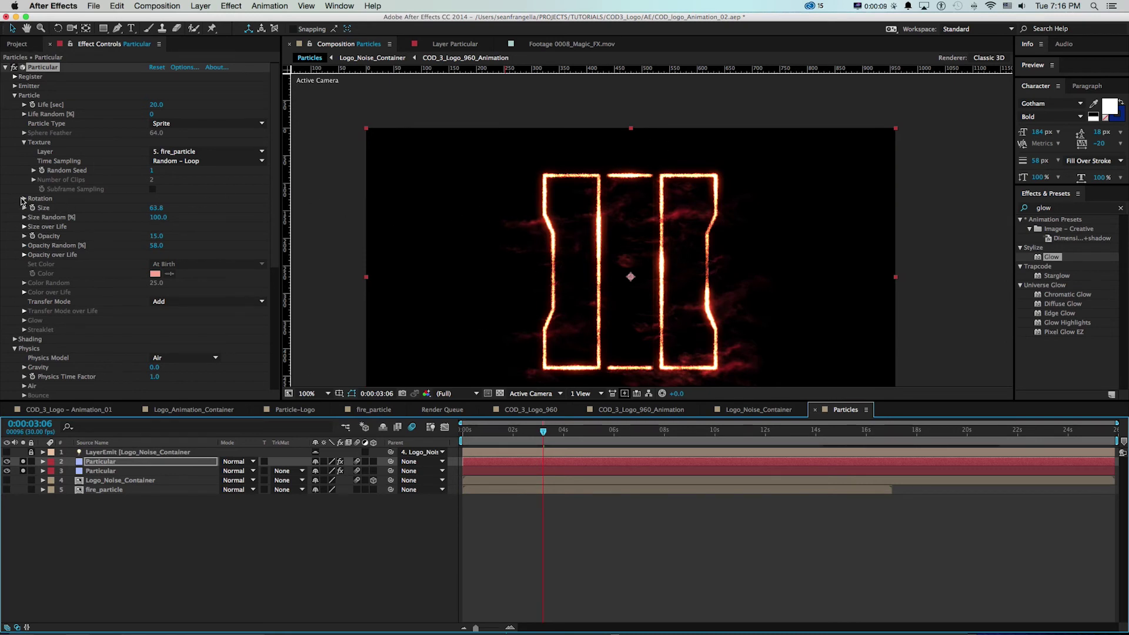
pyautogui.click(157, 208)
pyautogui.write('15')
pyautogui.press('Return')
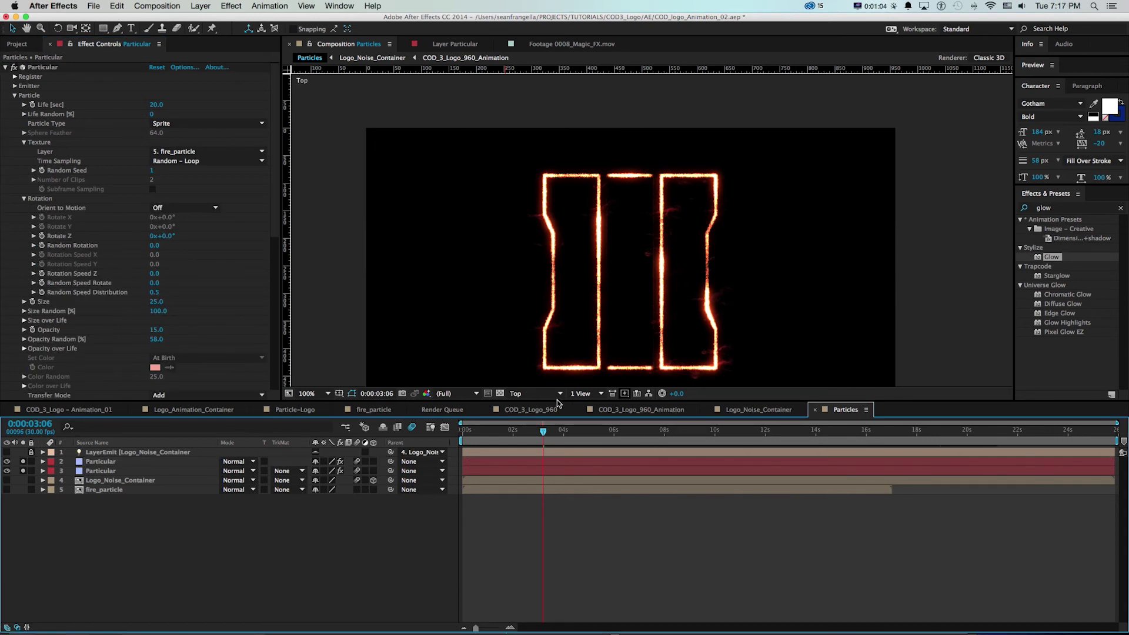
# Step: Set the layer Opacity of the upper Particular copy to 75%
pyautogui.click(177, 462)
pyautogui.press('t')
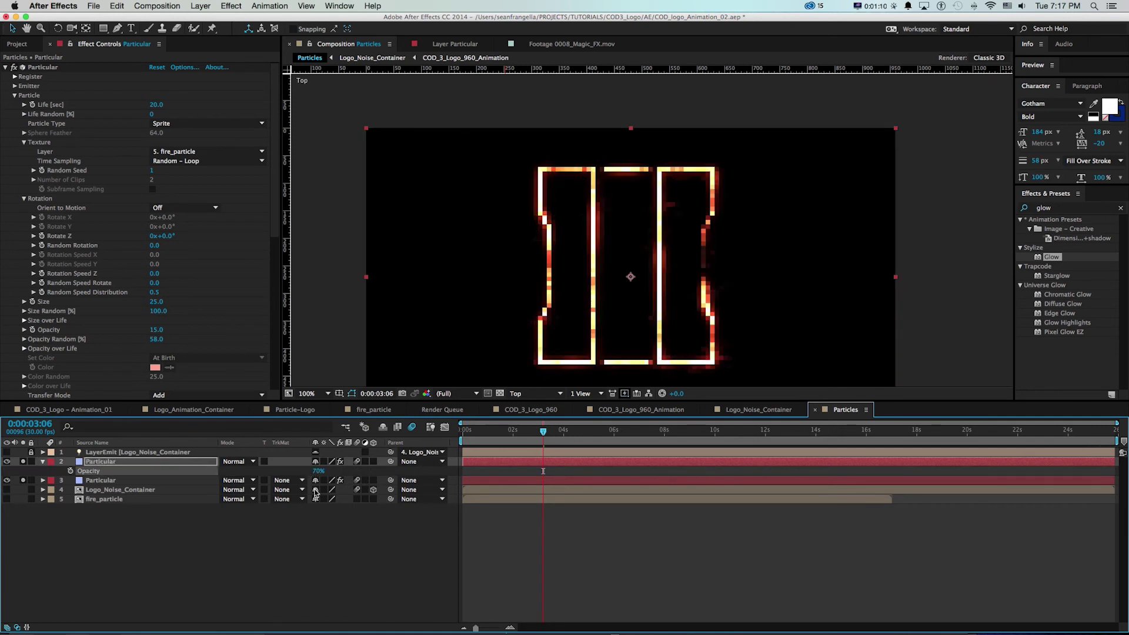
pyautogui.click(318, 470)
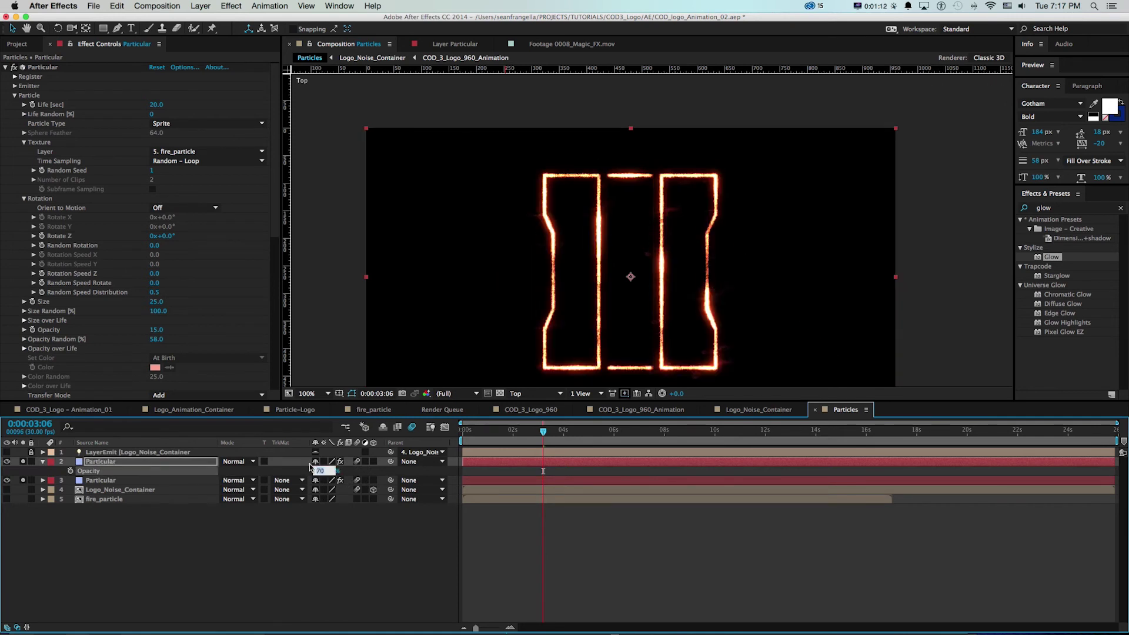
pyautogui.press('Return')
pyautogui.click(317, 470)
pyautogui.press('Return')
pyautogui.click(317, 471)
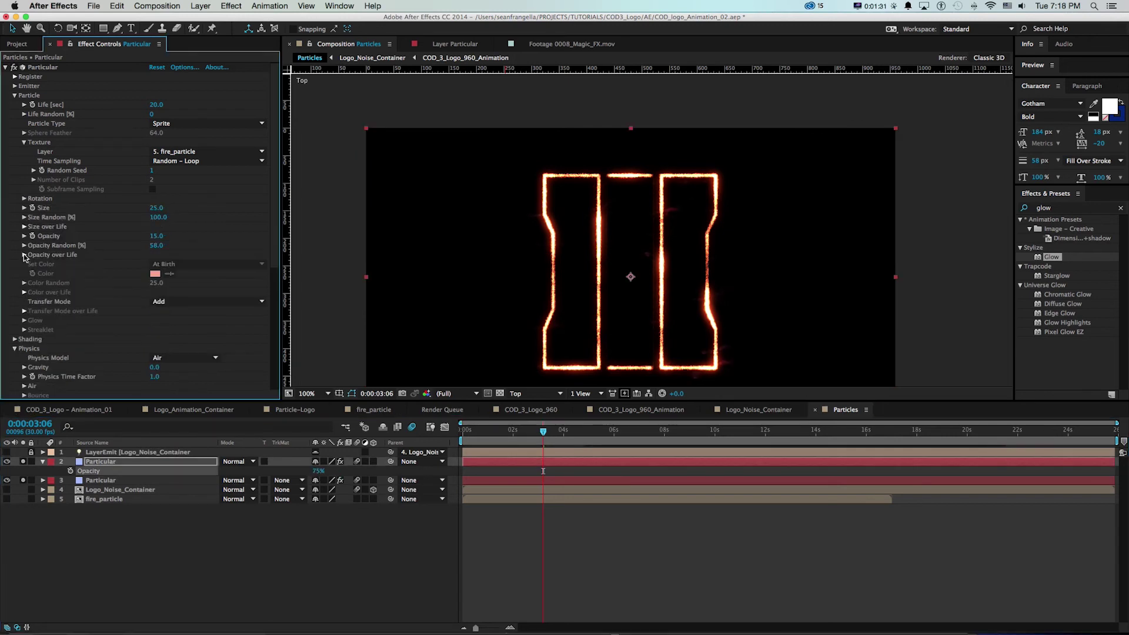